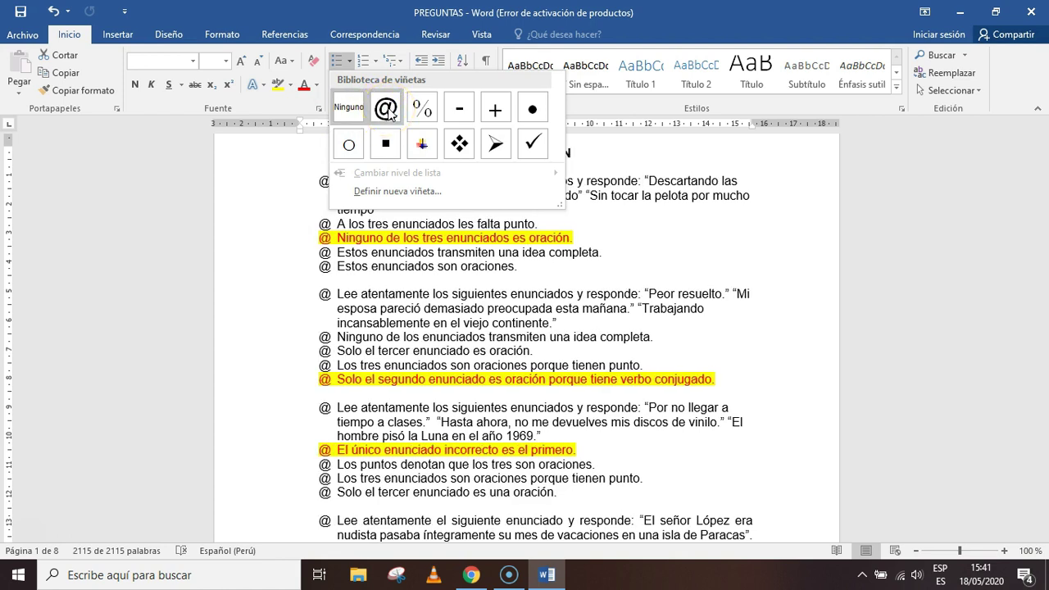
Step: Apply the @ symbol bullet from the bullet library to all the selected exam text
{"action": "left_click", "coordinate": [388, 110]}
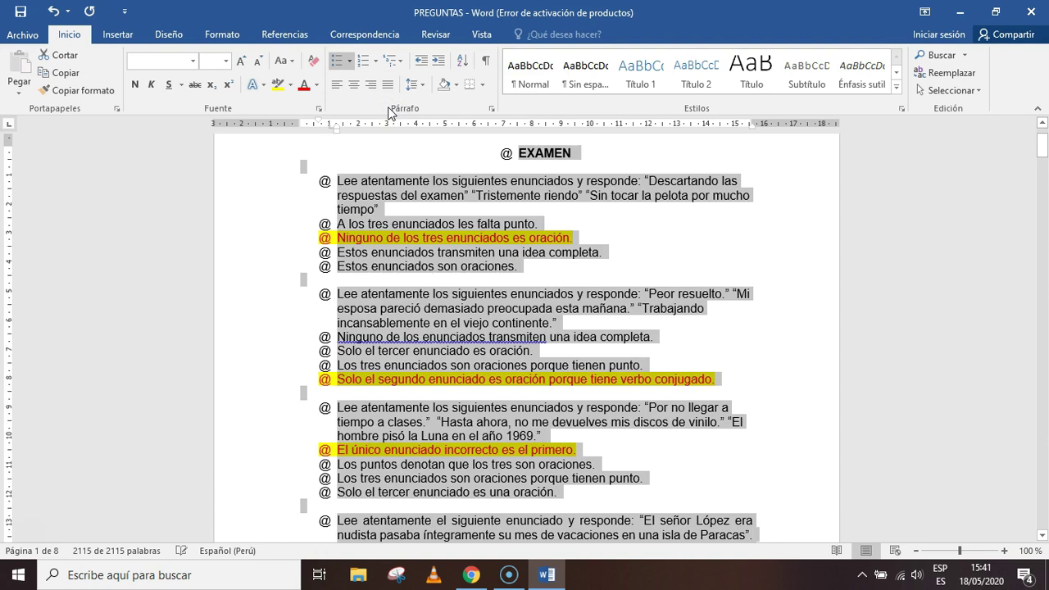
{"action": "left_click", "coordinate": [615, 266]}
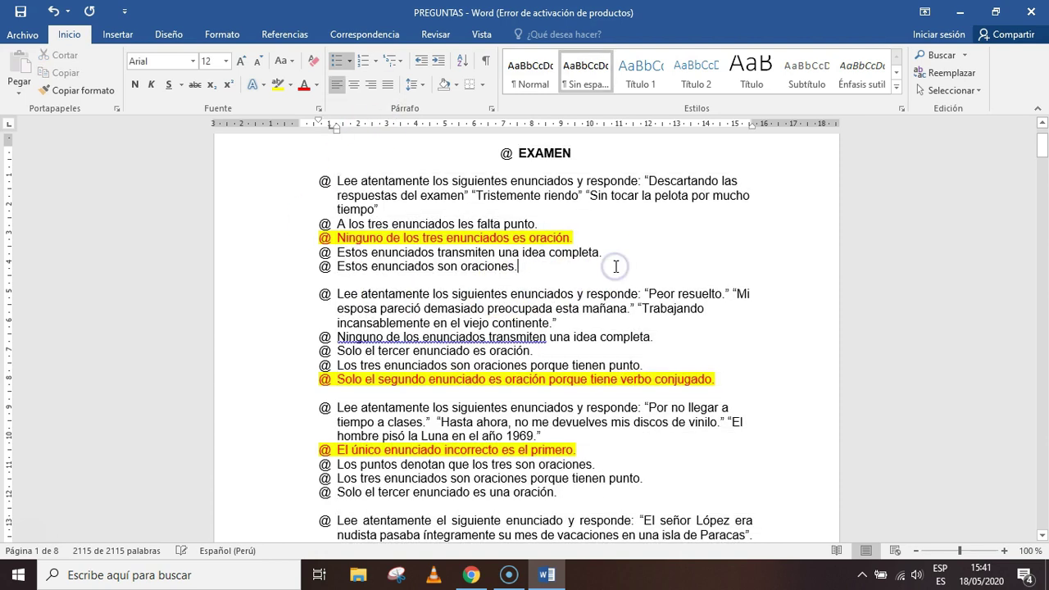
{"action": "left_click", "coordinate": [347, 222]}
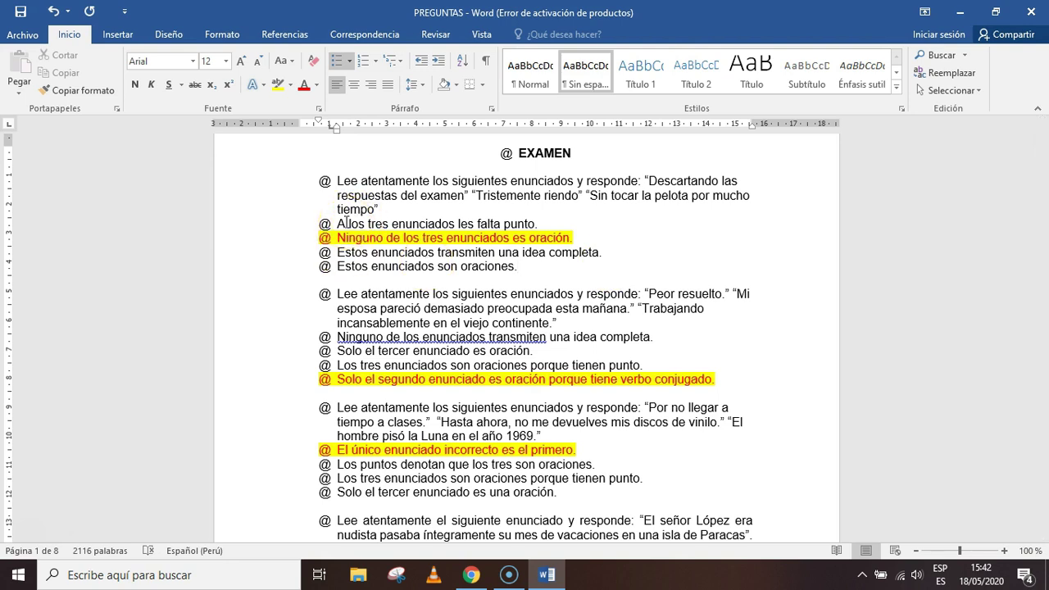
{"action": "left_click", "coordinate": [326, 188]}
{"action": "left_click", "coordinate": [340, 237]}
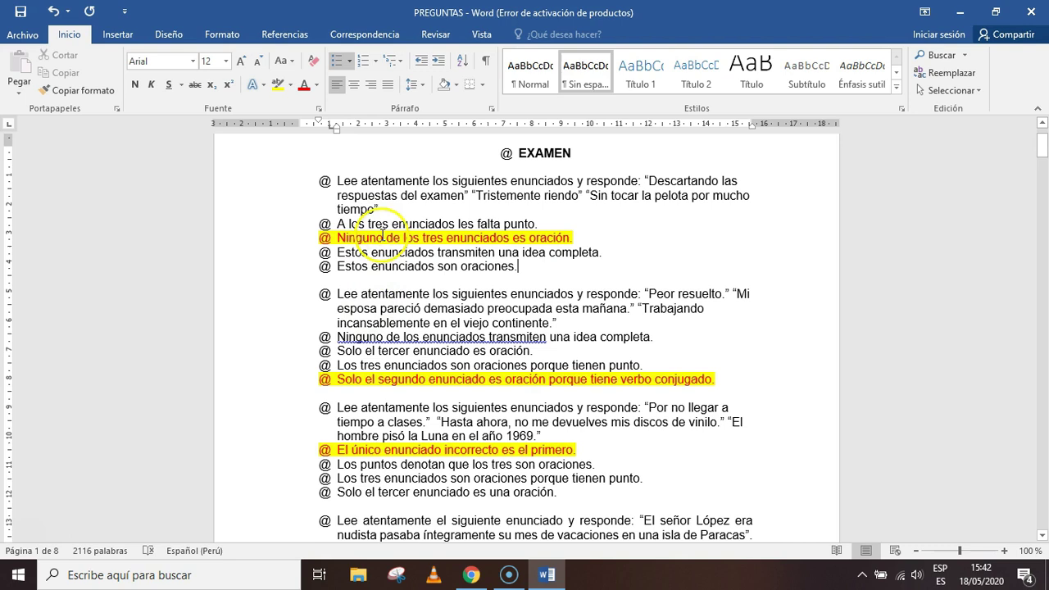
Step: Select all the bulleted exam questions in the document and copy them
{"action": "key", "text": "ctrl+a"}
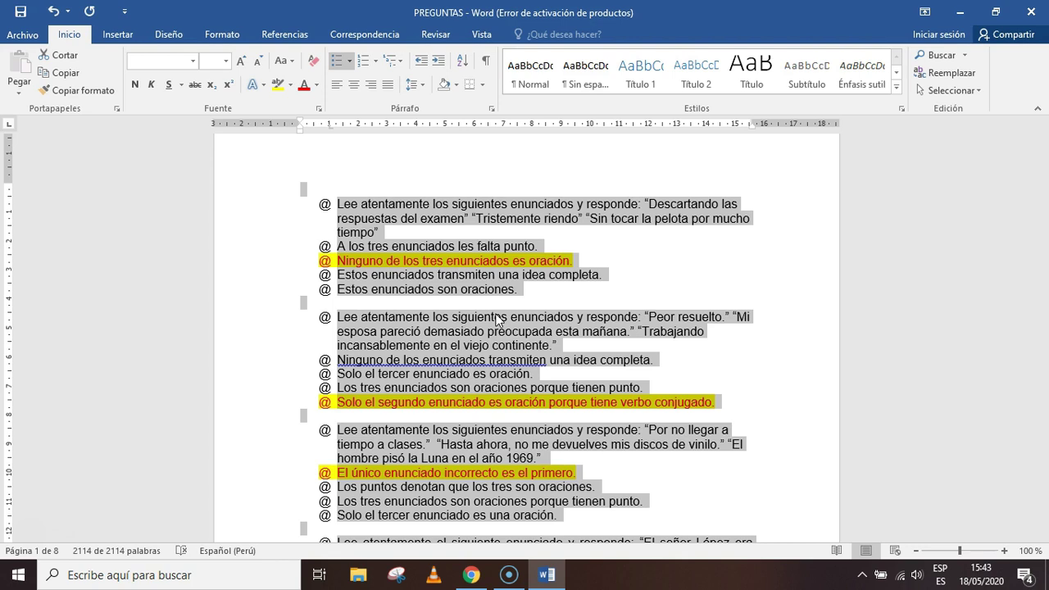
{"action": "left_click", "coordinate": [525, 347]}
{"action": "key", "text": "ctrl+e"}
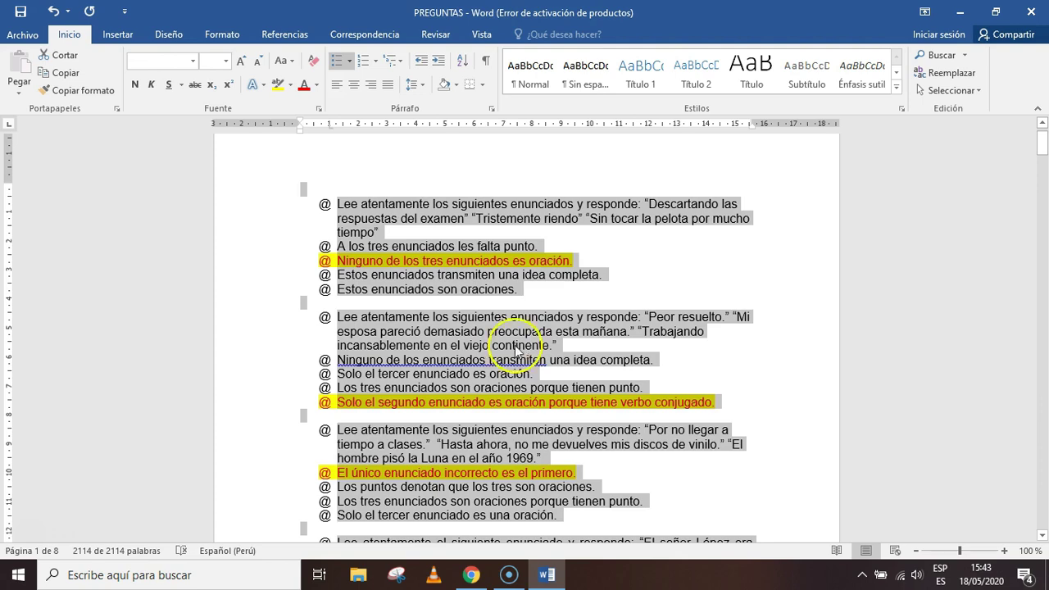
{"action": "scroll", "coordinate": [519, 328], "scroll_direction": "down", "scroll_amount": 2}
{"action": "scroll", "coordinate": [521, 332], "scroll_direction": "down", "scroll_amount": 20}
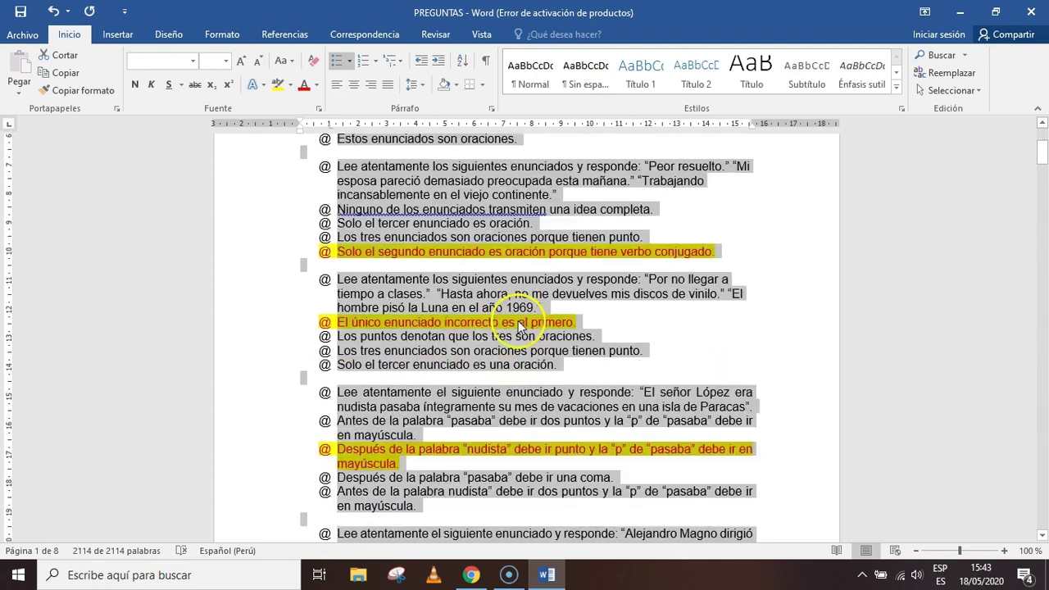
{"action": "scroll", "coordinate": [530, 334], "scroll_direction": "up", "scroll_amount": 20}
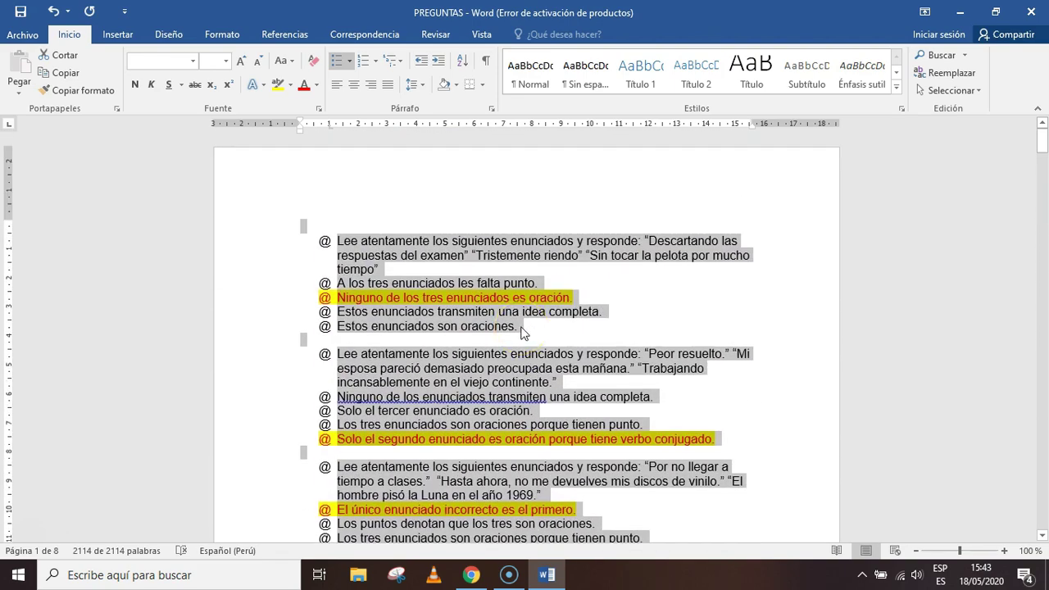
{"action": "right_click", "coordinate": [449, 244]}
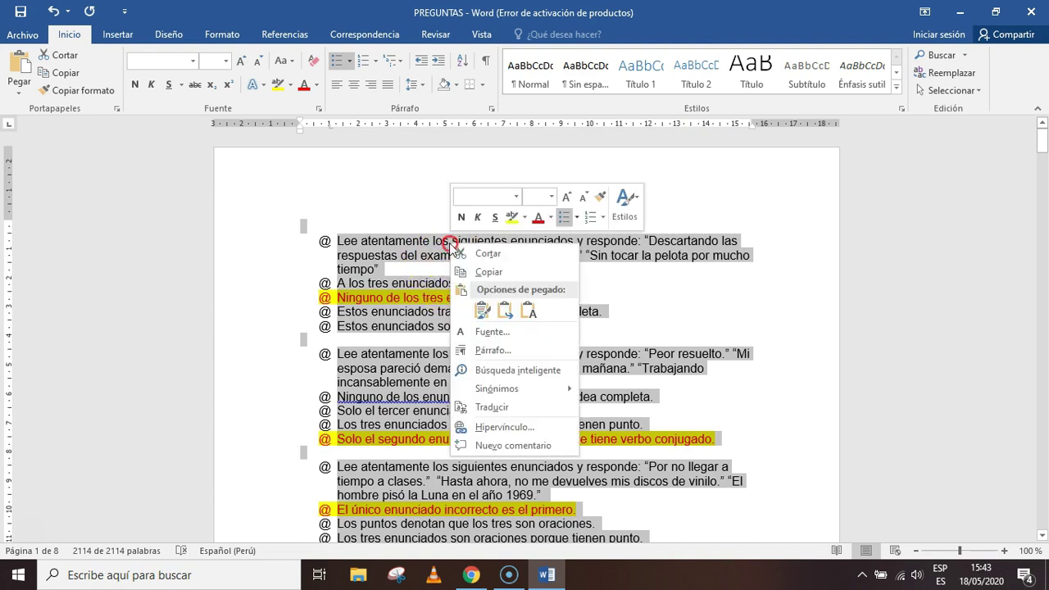
{"action": "left_click", "coordinate": [481, 273]}
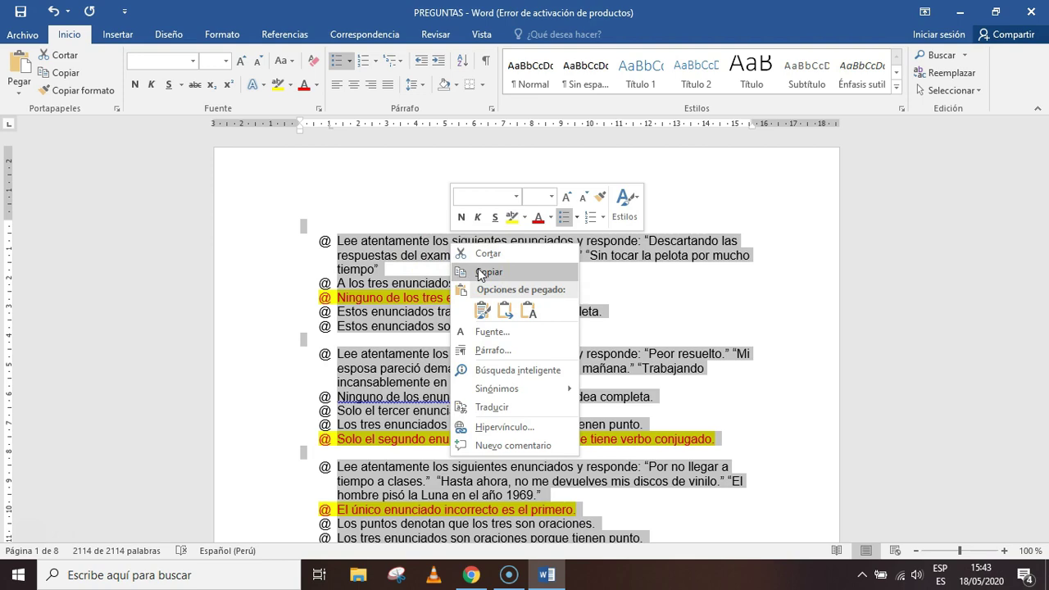
Step: Minimize the document and create a new text document on the desktop named PREGUNTAS LENGUA
{"action": "left_click", "coordinate": [959, 12]}
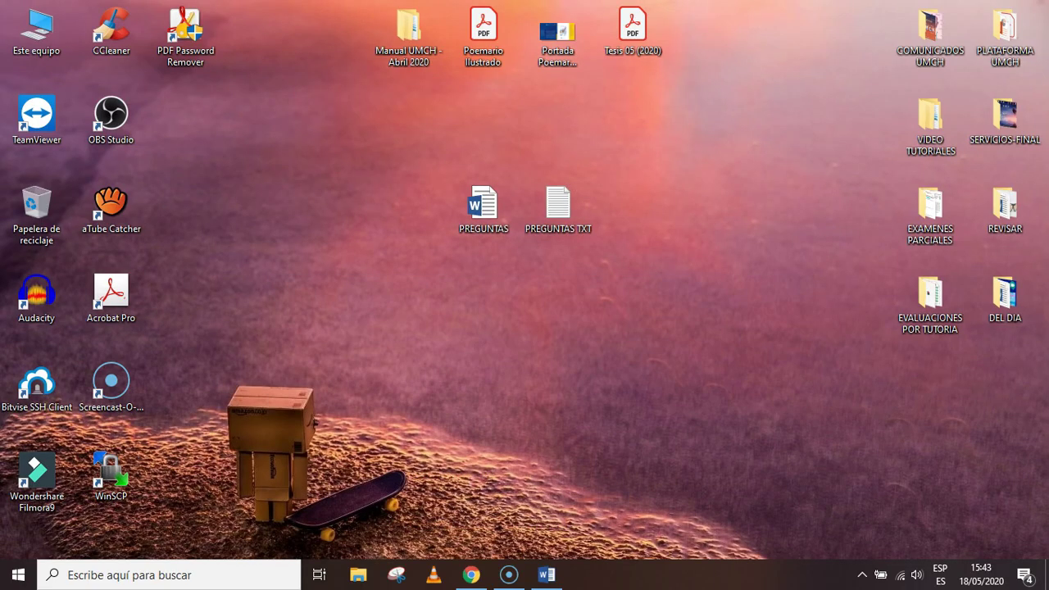
{"action": "right_click", "coordinate": [451, 277]}
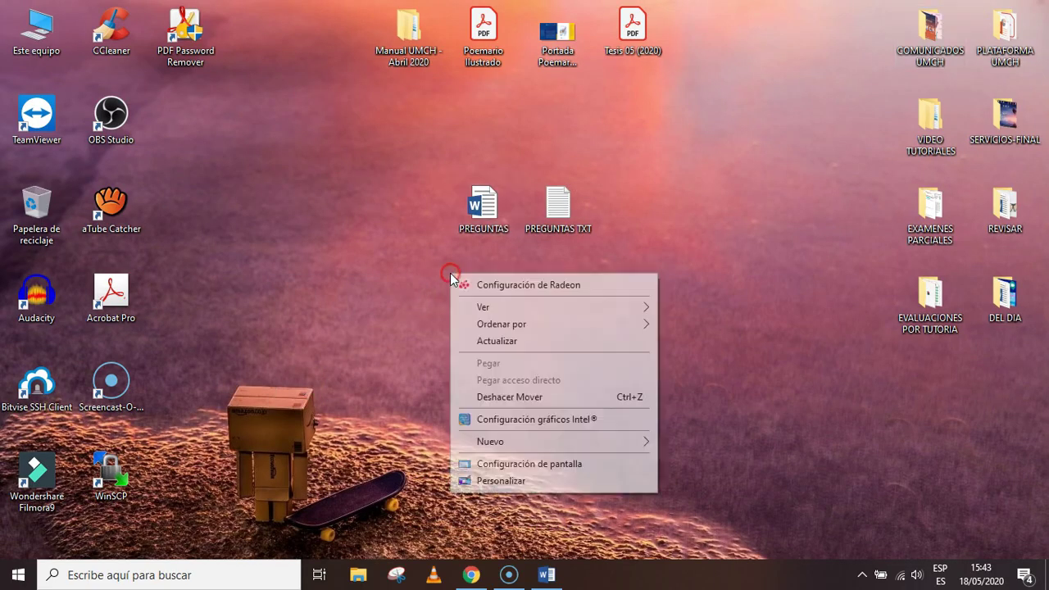
{"action": "right_click", "coordinate": [423, 261]}
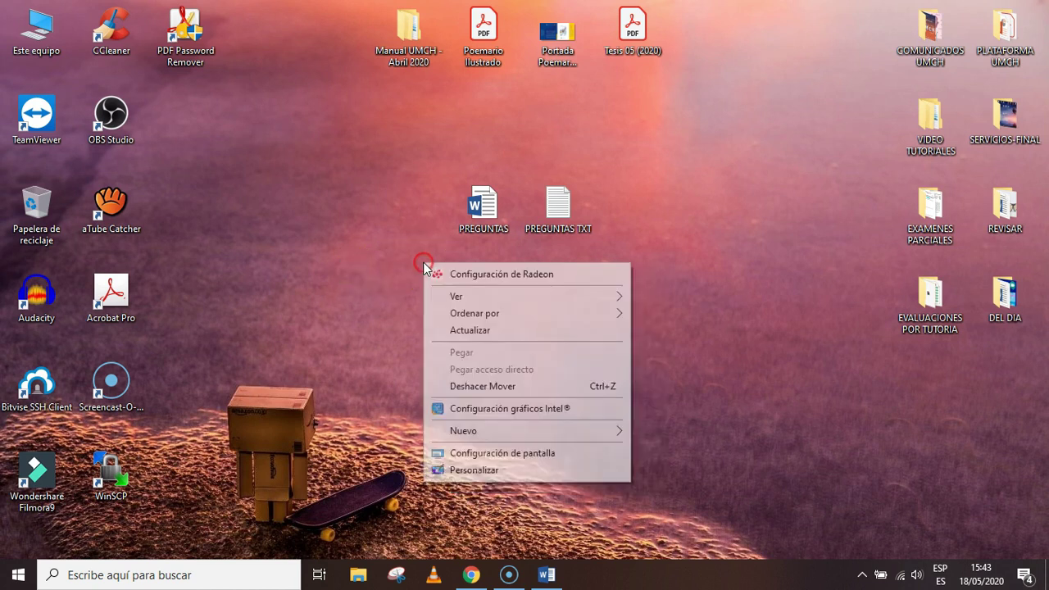
{"action": "mouse_move", "coordinate": [467, 432]}
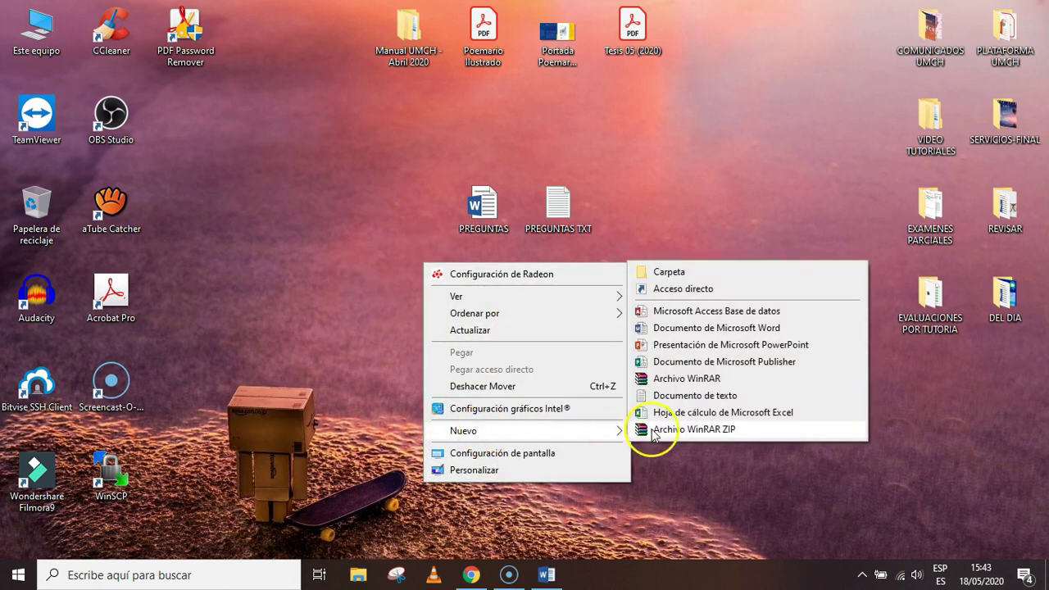
{"action": "left_click", "coordinate": [685, 396]}
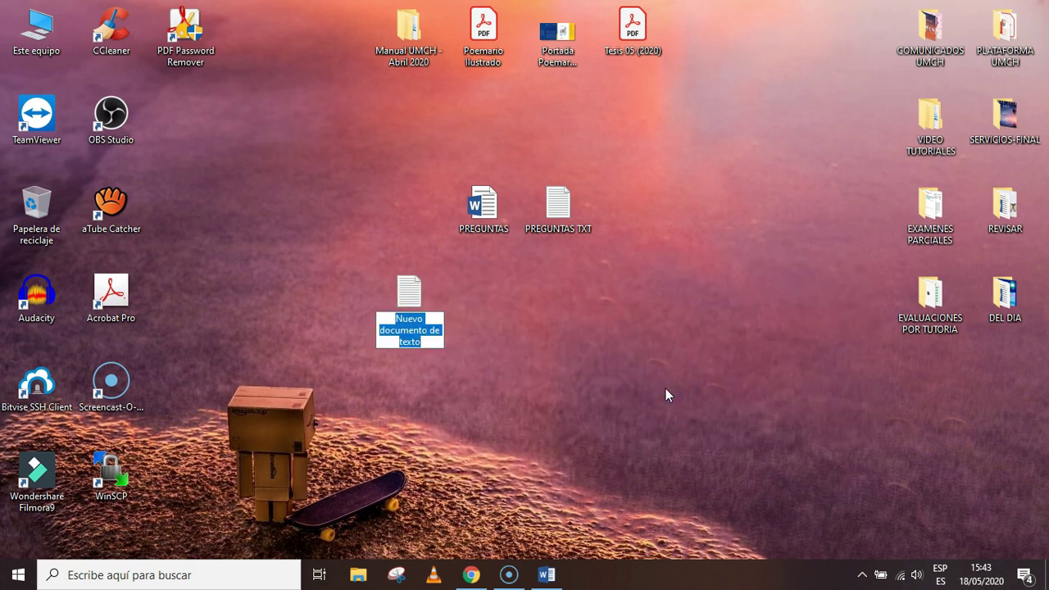
{"action": "type", "text": "PREGUNTAS LEN"}
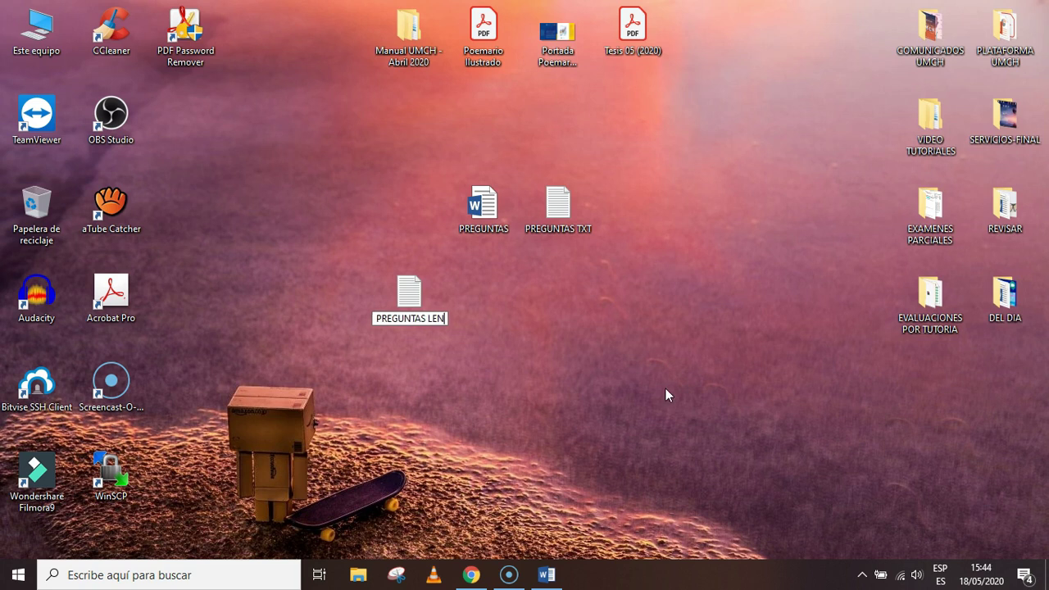
{"action": "type", "text": "GUA"}
{"action": "key", "text": "Return"}
Step: Open the PREGUNTAS LENGUA text file in Notepad and paste the copied questions into it
{"action": "key", "text": "Return"}
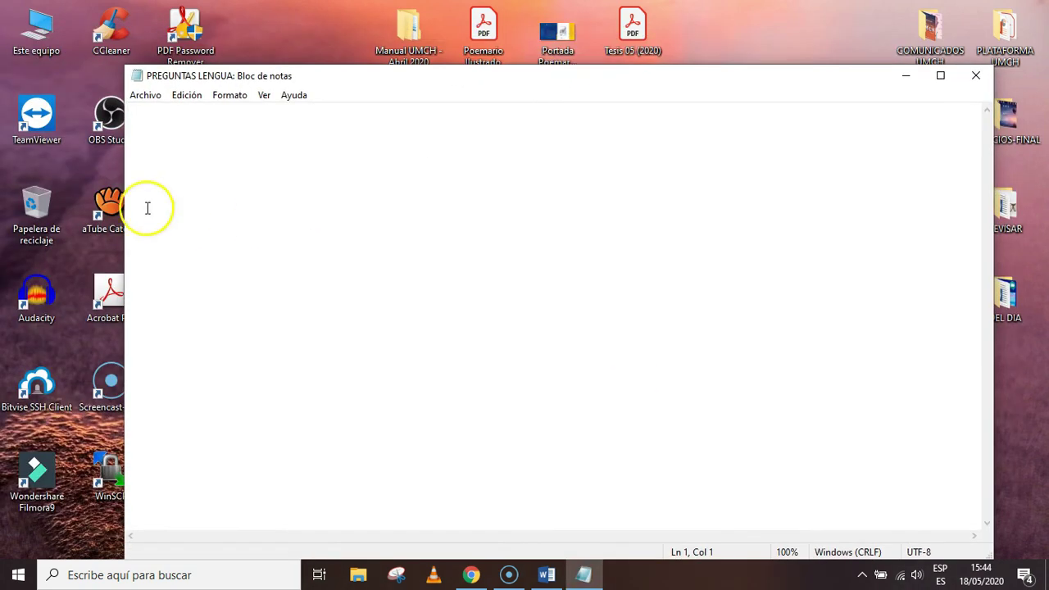
{"action": "left_click", "coordinate": [151, 125]}
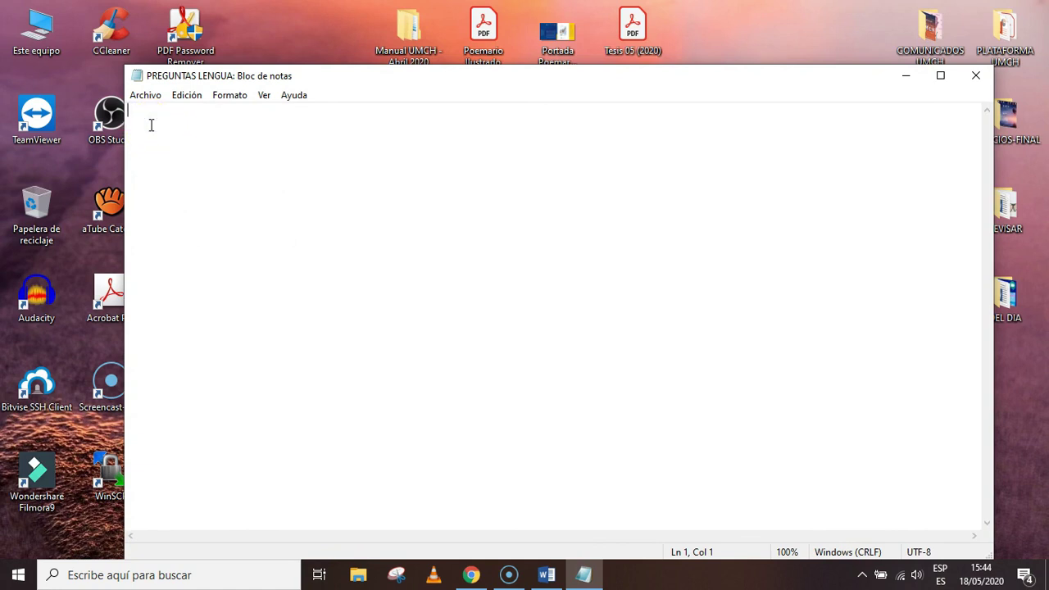
{"action": "key", "text": "ctrl+v"}
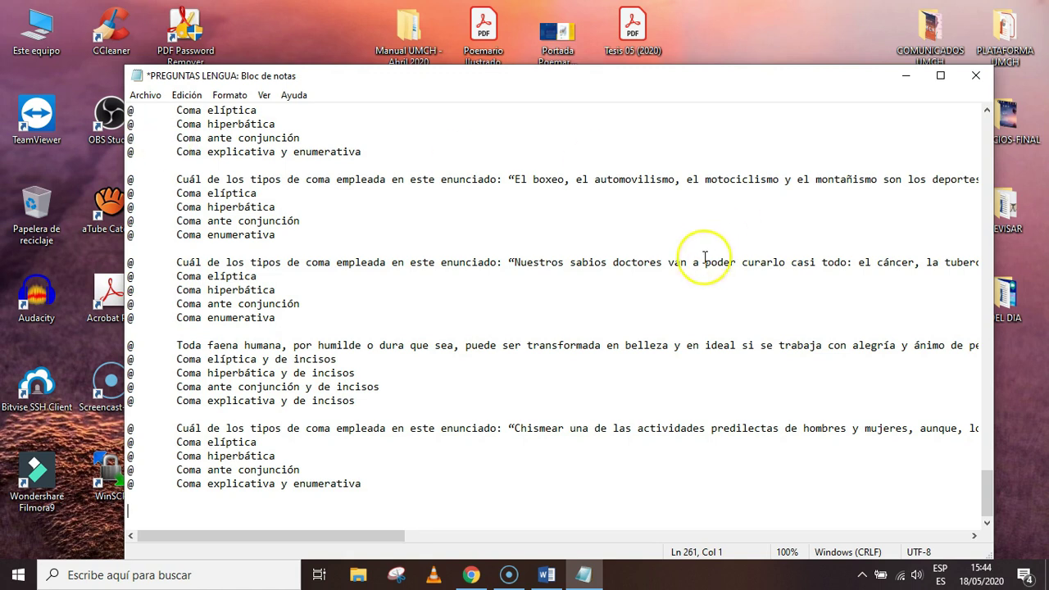
{"action": "scroll", "coordinate": [710, 293], "scroll_direction": "up", "scroll_amount": 19}
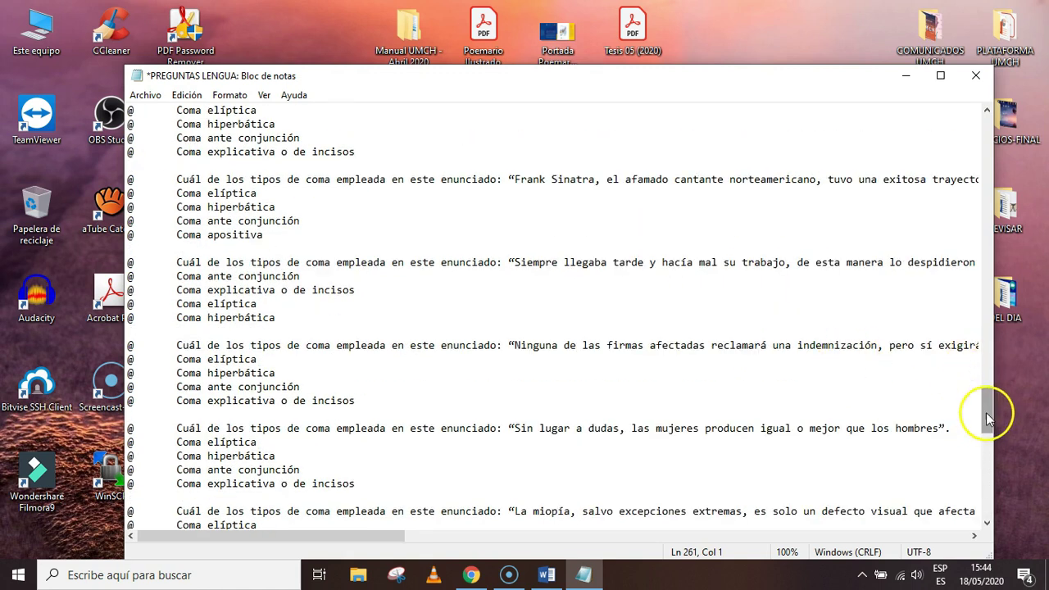
{"action": "left_click_drag", "start_coordinate": [988, 414], "coordinate": [403, 200]}
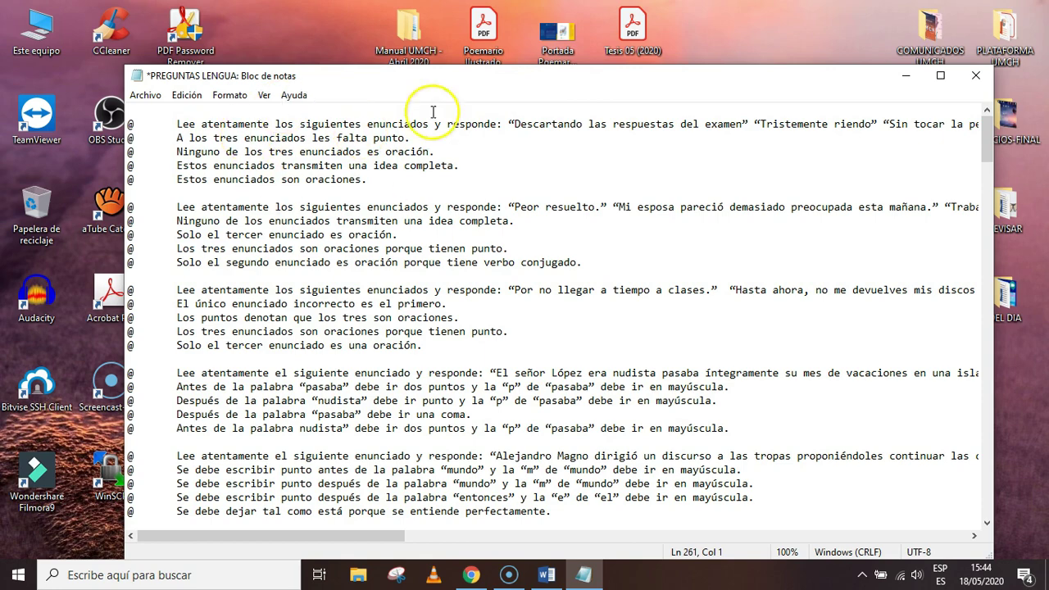
{"action": "scroll", "coordinate": [326, 228], "scroll_direction": "down", "scroll_amount": 20}
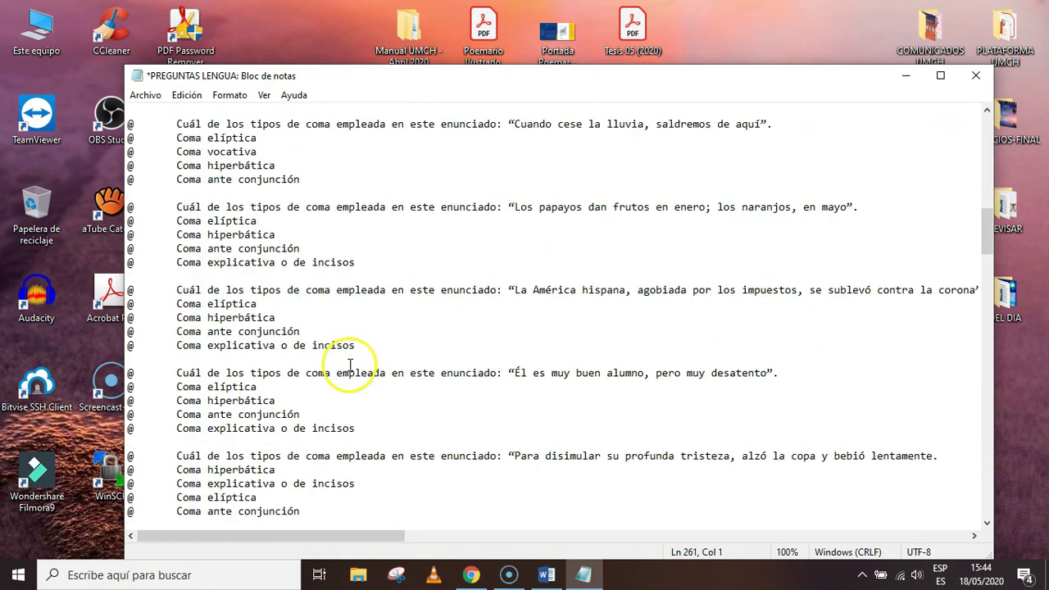
{"action": "scroll", "coordinate": [350, 357], "scroll_direction": "up", "scroll_amount": 20}
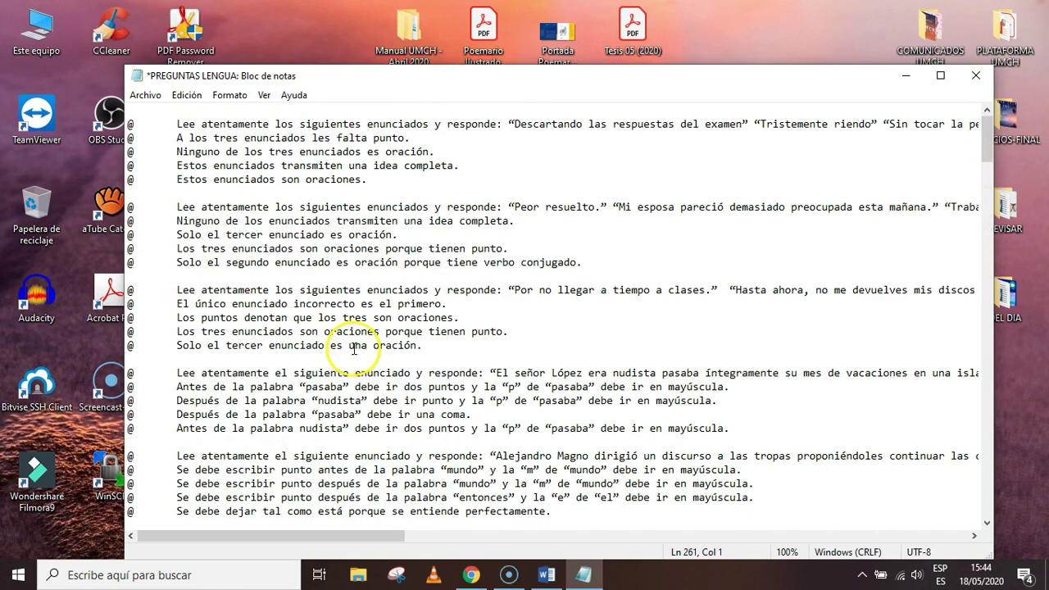
Step: Delete the @ marker and indent before the first question, along with the blank line above it
{"action": "left_click_drag", "start_coordinate": [177, 124], "coordinate": [119, 117]}
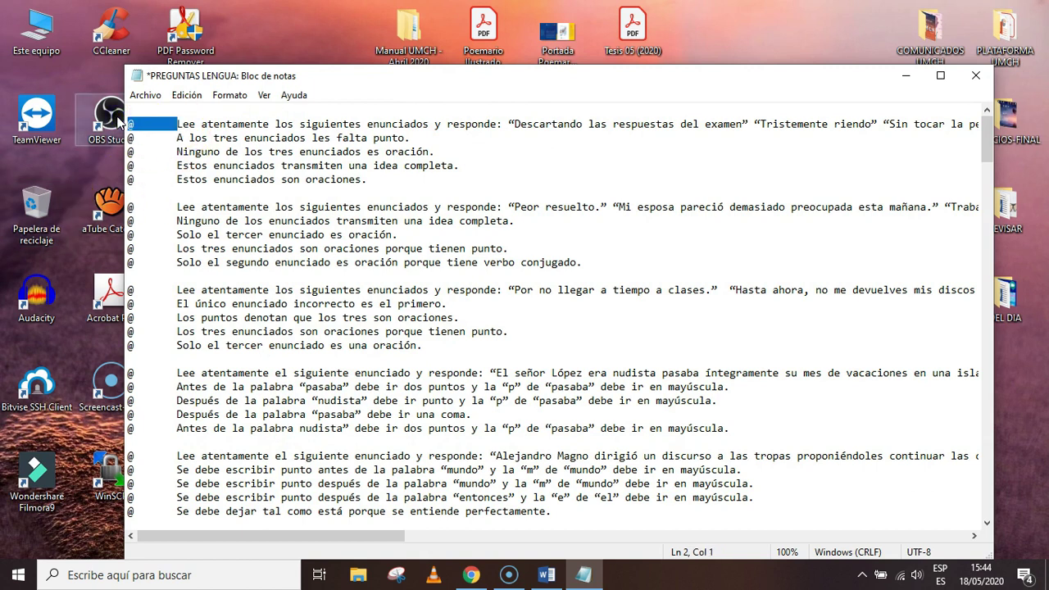
{"action": "key", "text": "Delete"}
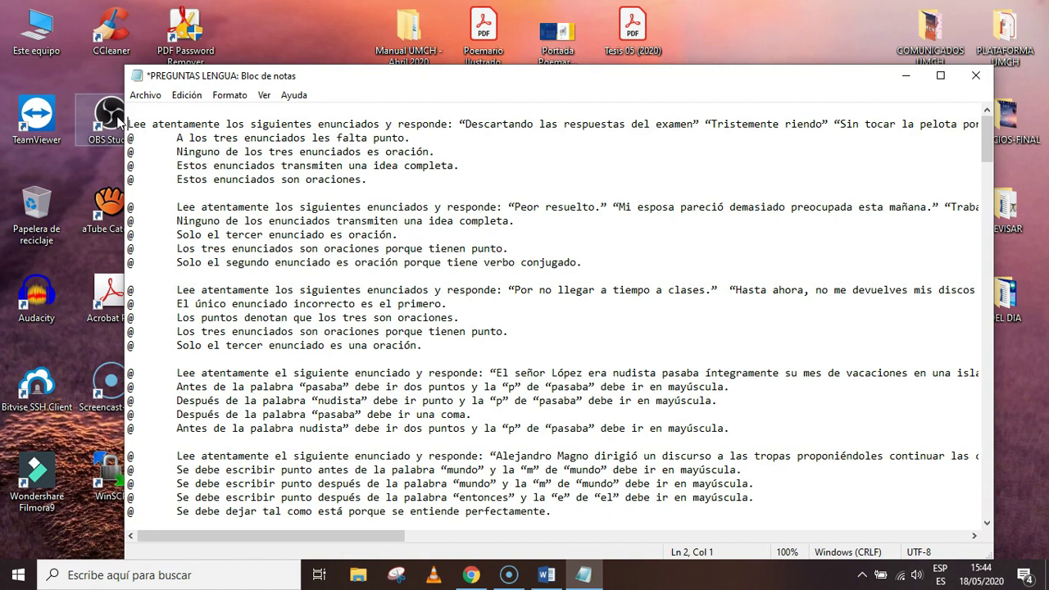
{"action": "key", "text": "BackSpace"}
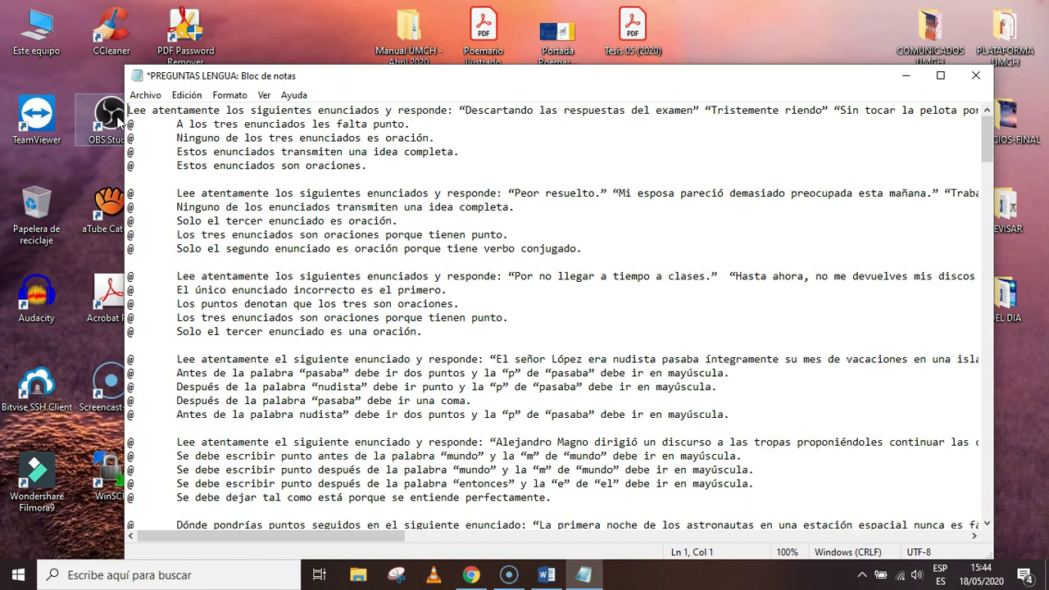
{"action": "left_click", "coordinate": [129, 116]}
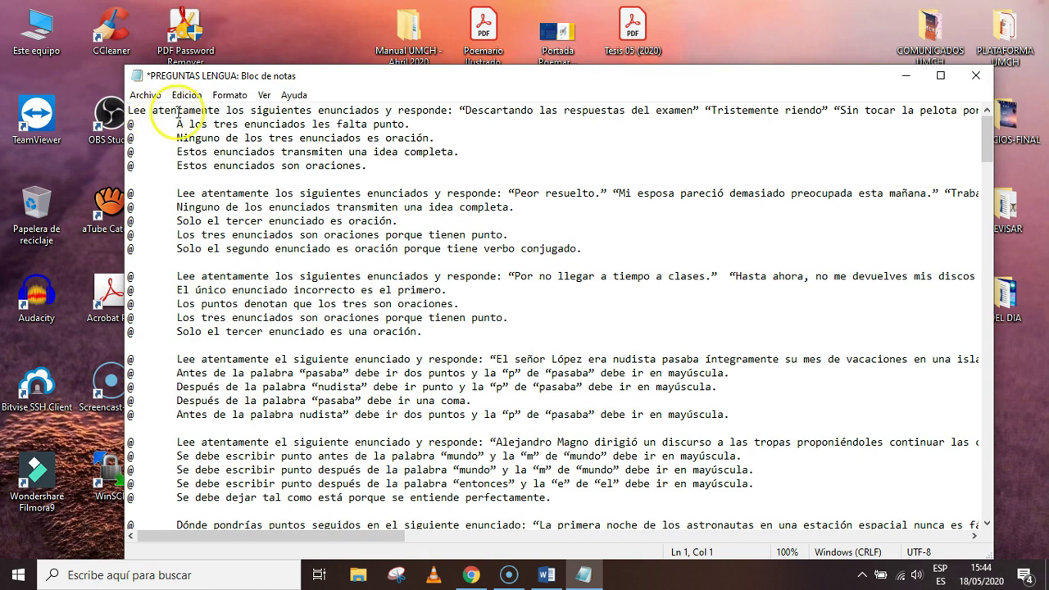
Step: Remove the @ marker and indent from the second to fourth questions, adding an extra blank line above each
{"action": "left_click_drag", "start_coordinate": [177, 192], "coordinate": [122, 192]}
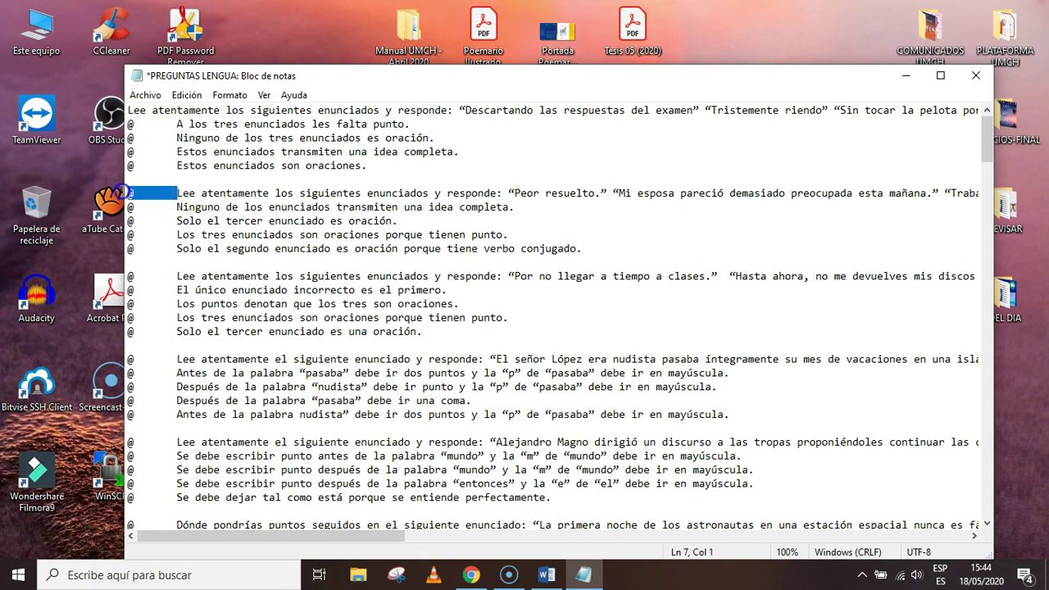
{"action": "key", "text": "Delete"}
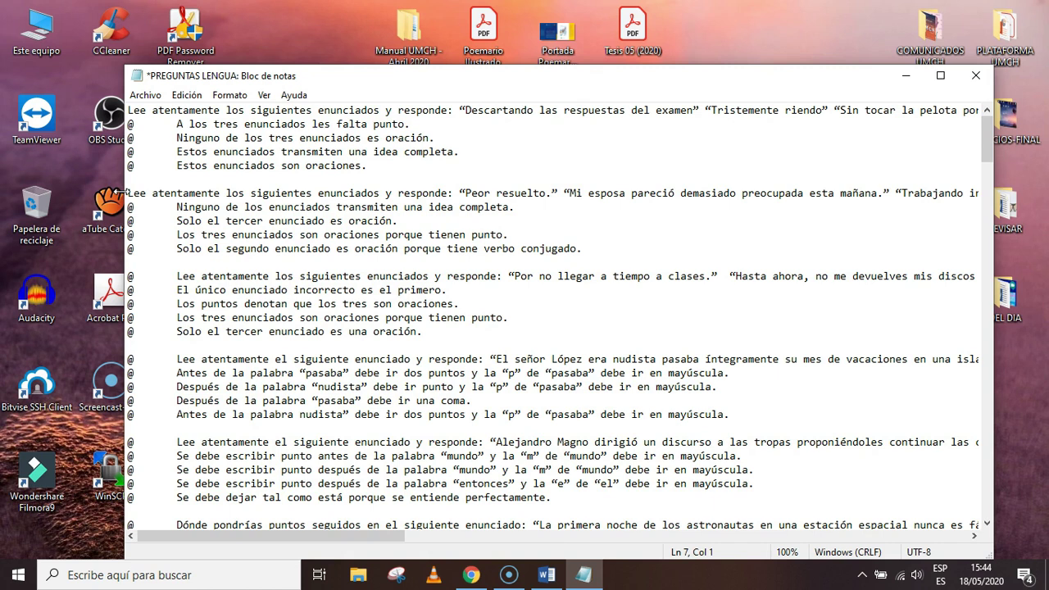
{"action": "key", "text": "Return"}
{"action": "left_click", "coordinate": [176, 289]}
{"action": "left_click_drag", "start_coordinate": [176, 290], "coordinate": [111, 296]}
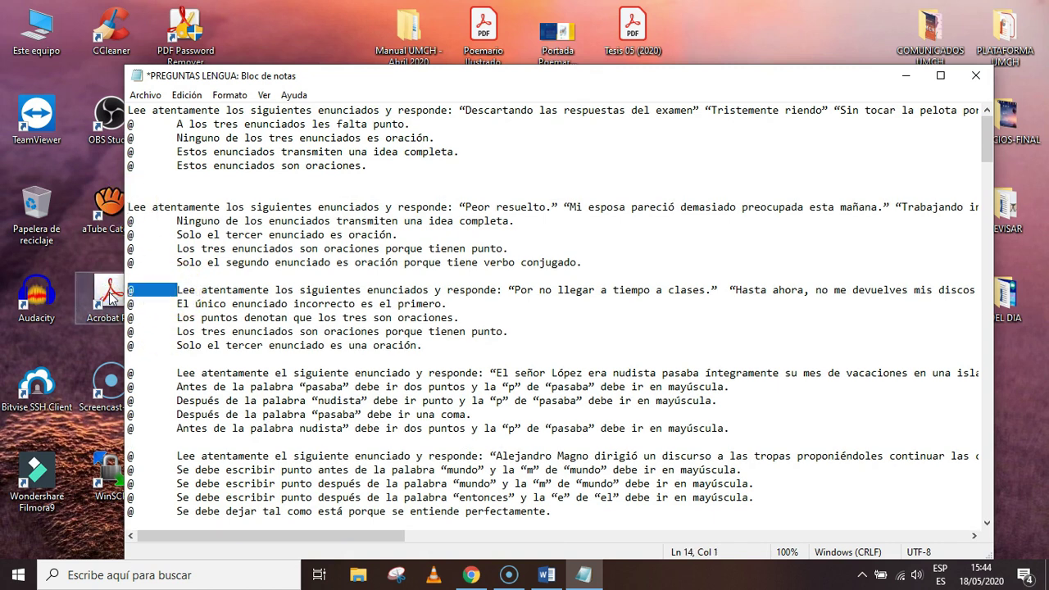
{"action": "key", "text": "Return"}
{"action": "left_click_drag", "start_coordinate": [175, 386], "coordinate": [121, 383]}
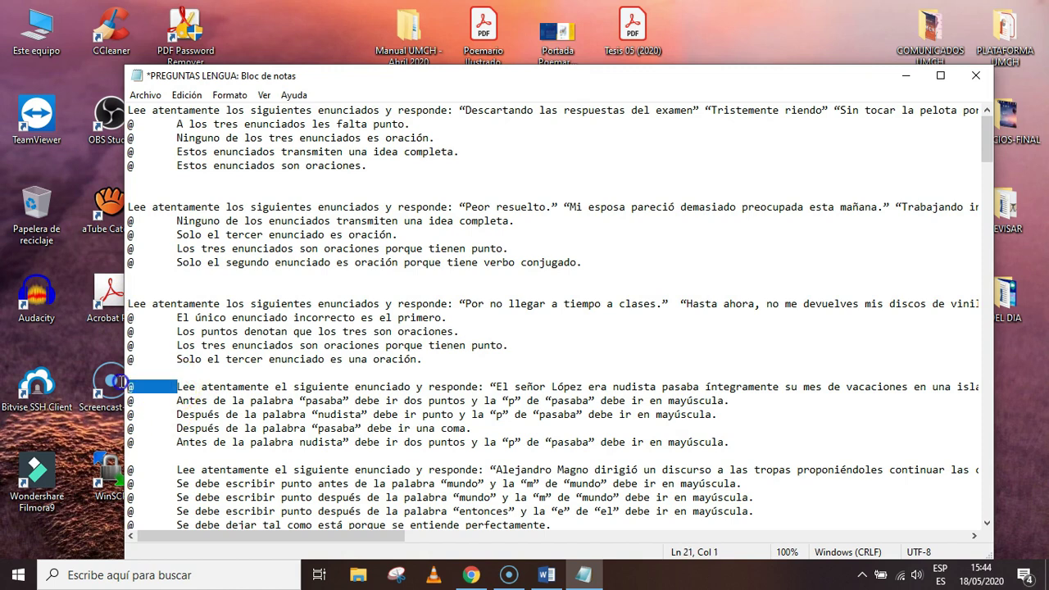
{"action": "key", "text": "Return"}
Step: Replace the @ marker and indent before the fifth, sixth and seventh questions with an extra line break
{"action": "scroll", "coordinate": [213, 385], "scroll_direction": "down", "scroll_amount": 3}
{"action": "left_click_drag", "start_coordinate": [175, 359], "coordinate": [107, 363]}
{"action": "key", "text": "Return"}
{"action": "scroll", "coordinate": [164, 369], "scroll_direction": "down", "scroll_amount": 2}
{"action": "left_click_drag", "start_coordinate": [175, 373], "coordinate": [127, 386]}
{"action": "key", "text": "Return"}
{"action": "scroll", "coordinate": [145, 410], "scroll_direction": "down", "scroll_amount": 2}
{"action": "key", "text": "Return"}
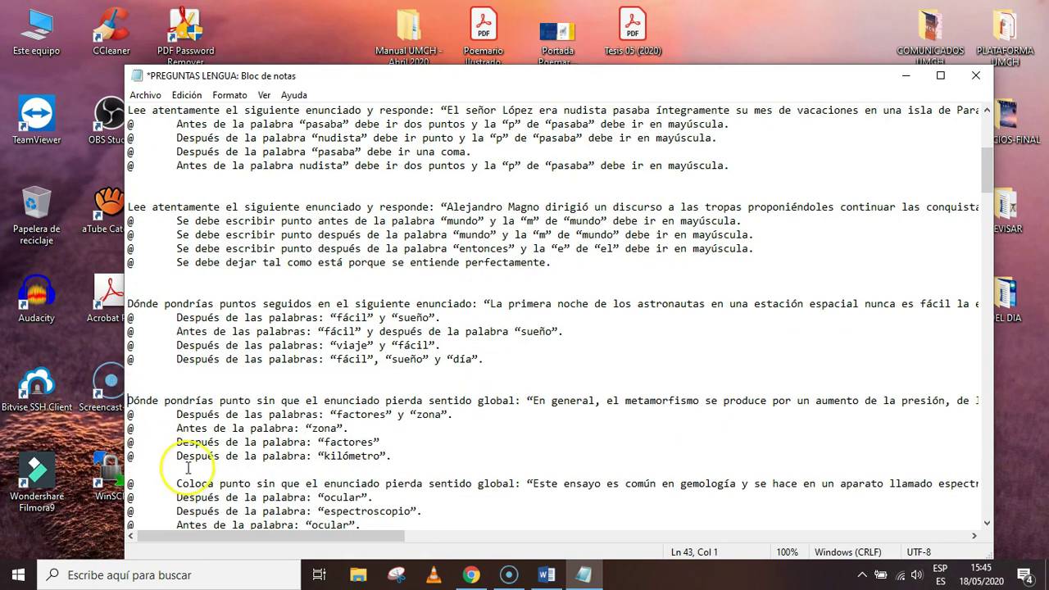
Step: Cut all the remaining questions after the seventh one and return to the start of the text
{"action": "scroll", "coordinate": [216, 399], "scroll_direction": "down", "scroll_amount": 2}
{"action": "left_click_drag", "start_coordinate": [129, 400], "coordinate": [806, 586]}
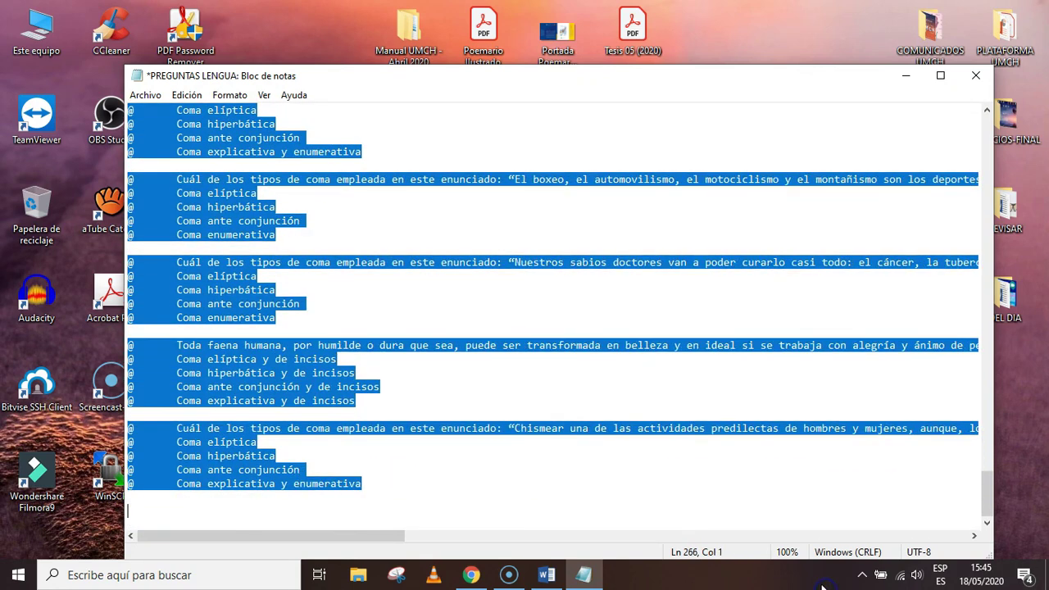
{"action": "key", "text": "ctrl+x"}
{"action": "scroll", "coordinate": [383, 276], "scroll_direction": "up", "scroll_amount": 7}
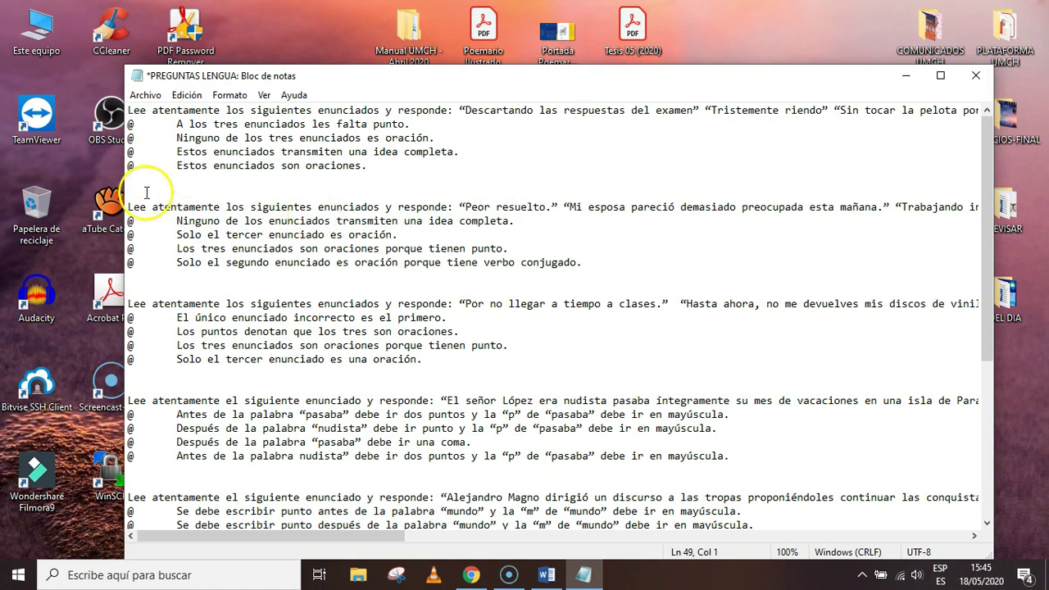
{"action": "left_click", "coordinate": [129, 110]}
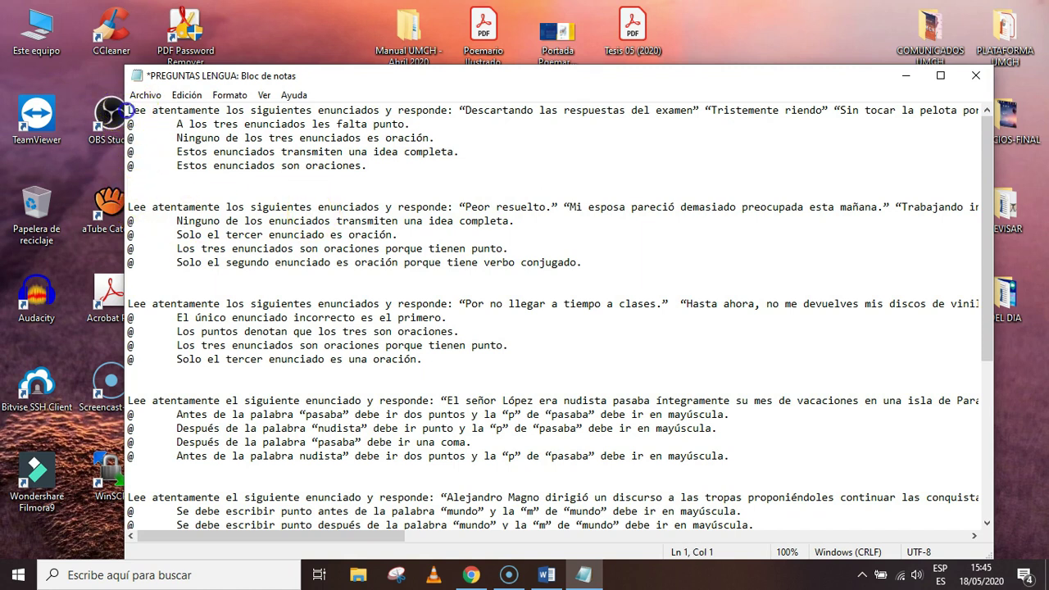
{"action": "scroll", "coordinate": [141, 298], "scroll_direction": "down", "scroll_amount": 3}
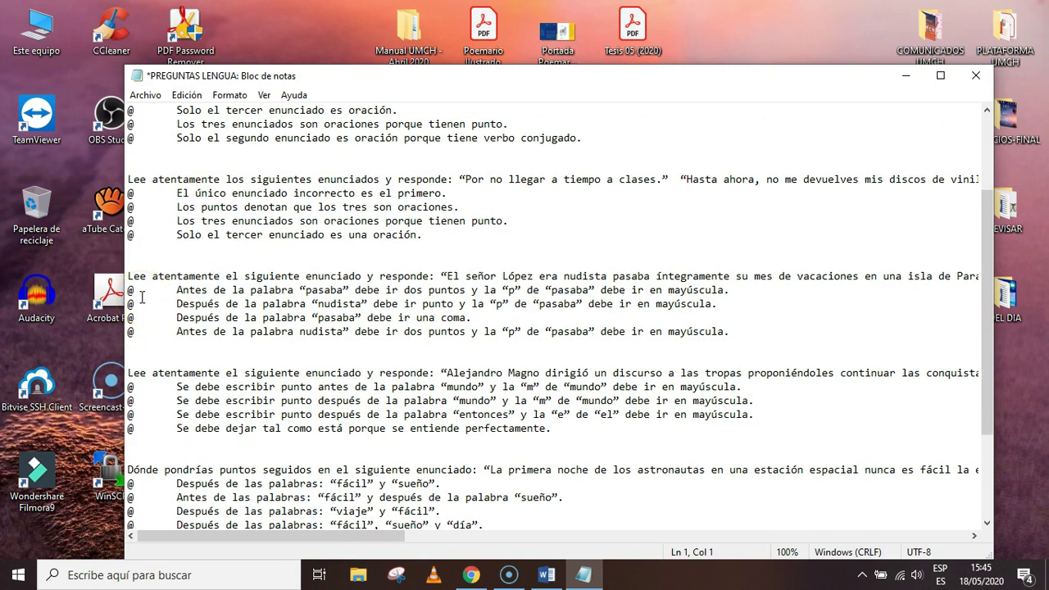
{"action": "scroll", "coordinate": [141, 295], "scroll_direction": "down", "scroll_amount": 3}
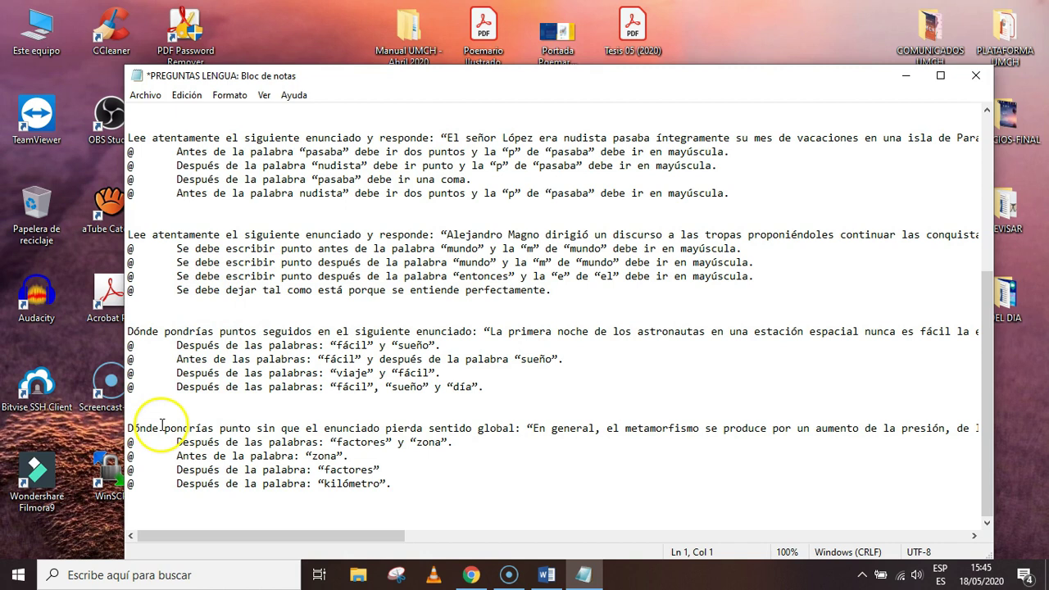
{"action": "key", "text": "ctrl+End"}
{"action": "scroll", "coordinate": [293, 277], "scroll_direction": "up", "scroll_amount": 6}
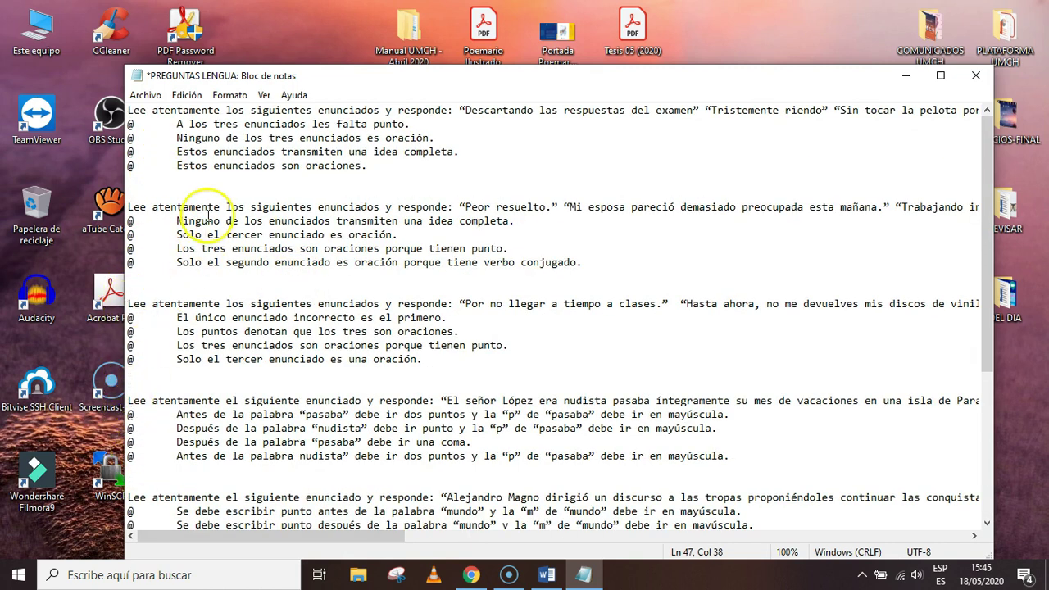
{"action": "left_click", "coordinate": [186, 110]}
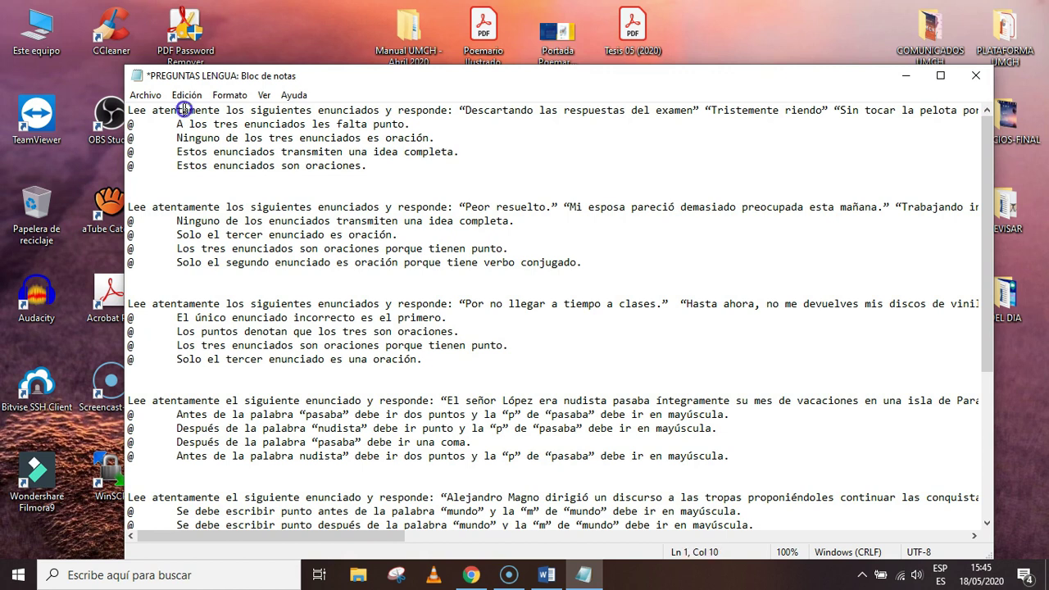
{"action": "left_click", "coordinate": [189, 172]}
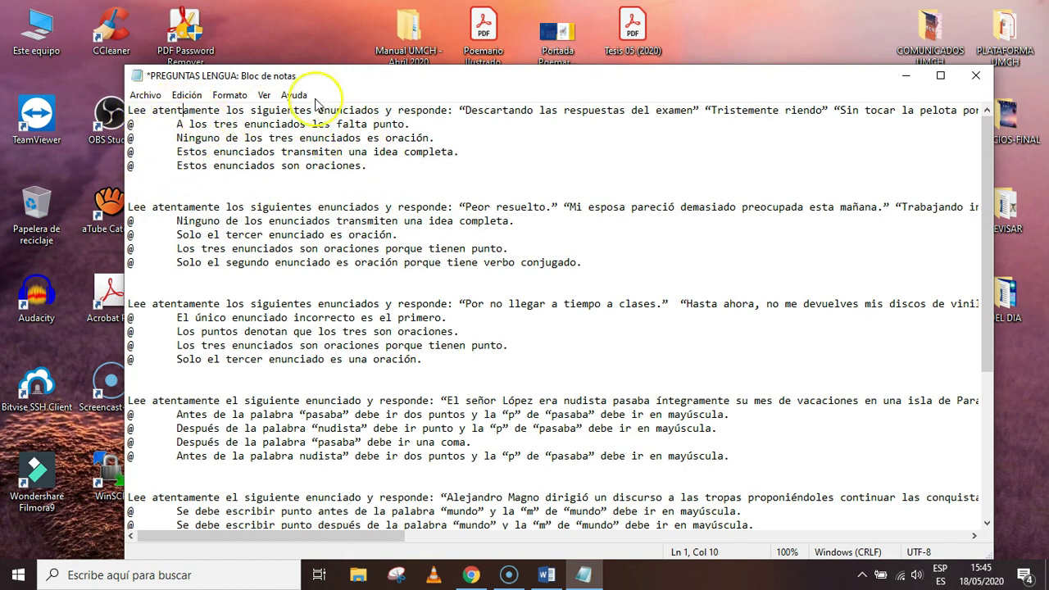
Step: Enclose the first question's four answer options in curly braces, opening before the first @ and closing after the last option
{"action": "key", "text": "Down"}
{"action": "key", "text": "Home"}
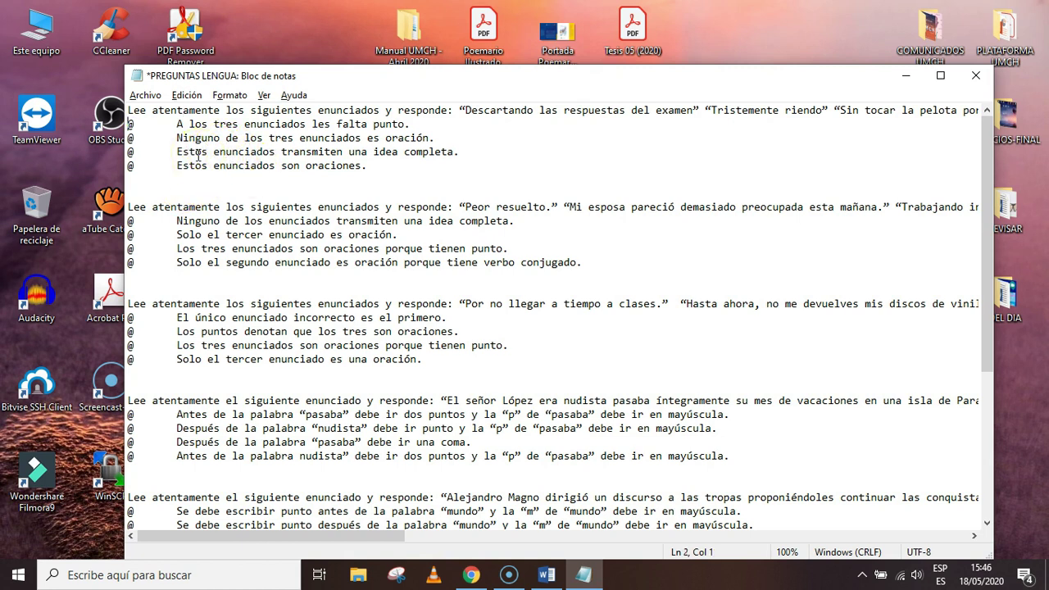
{"action": "key", "text": "alt"}
{"action": "key", "text": "alt"}
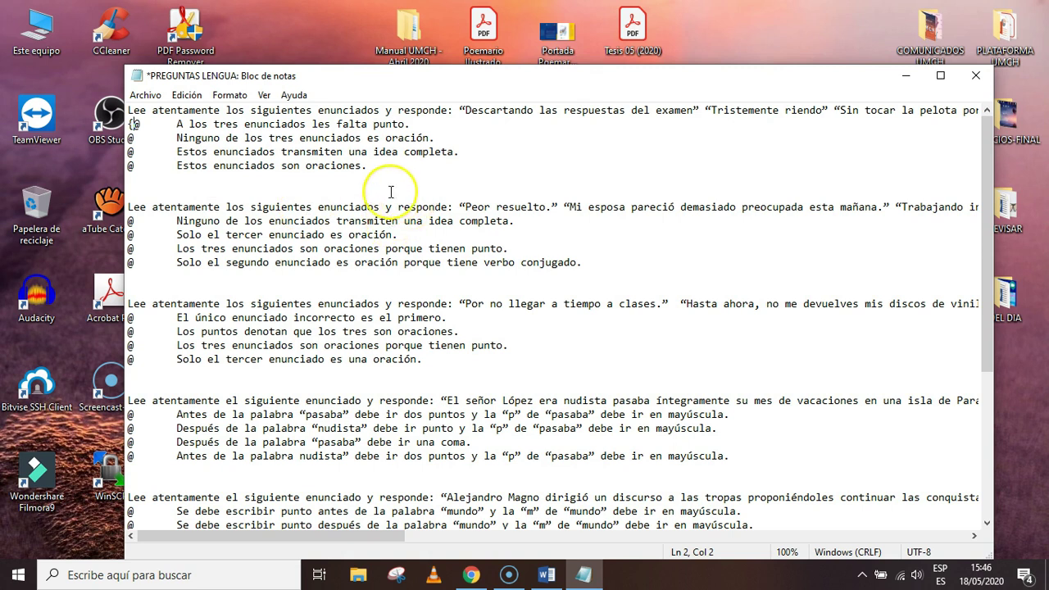
{"action": "left_click", "coordinate": [374, 166]}
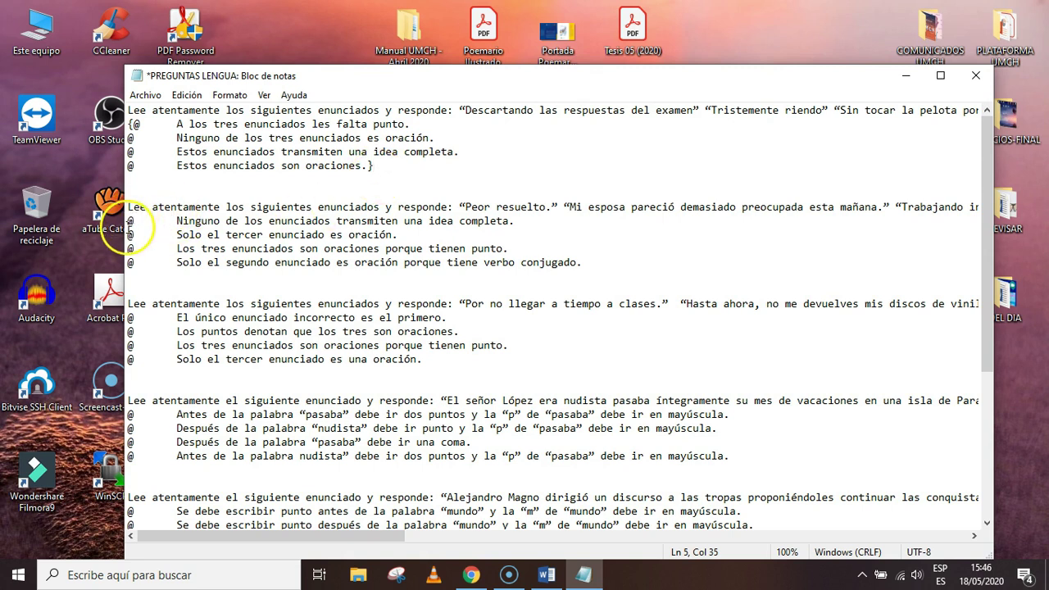
Step: Enclose the answer options of the second and third questions in curly braces
{"action": "left_click", "coordinate": [128, 221]}
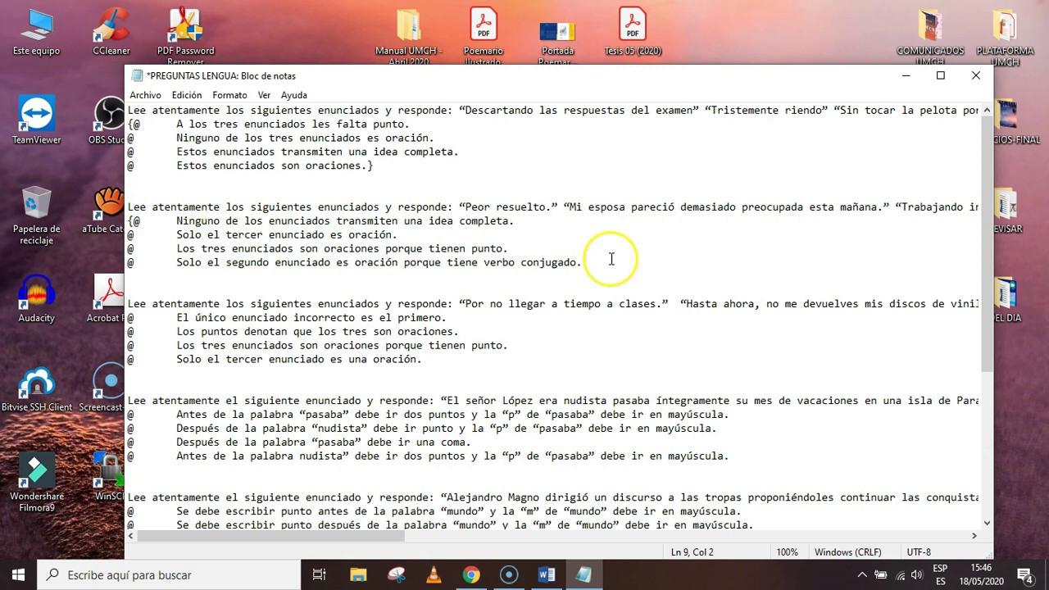
{"action": "left_click", "coordinate": [587, 264]}
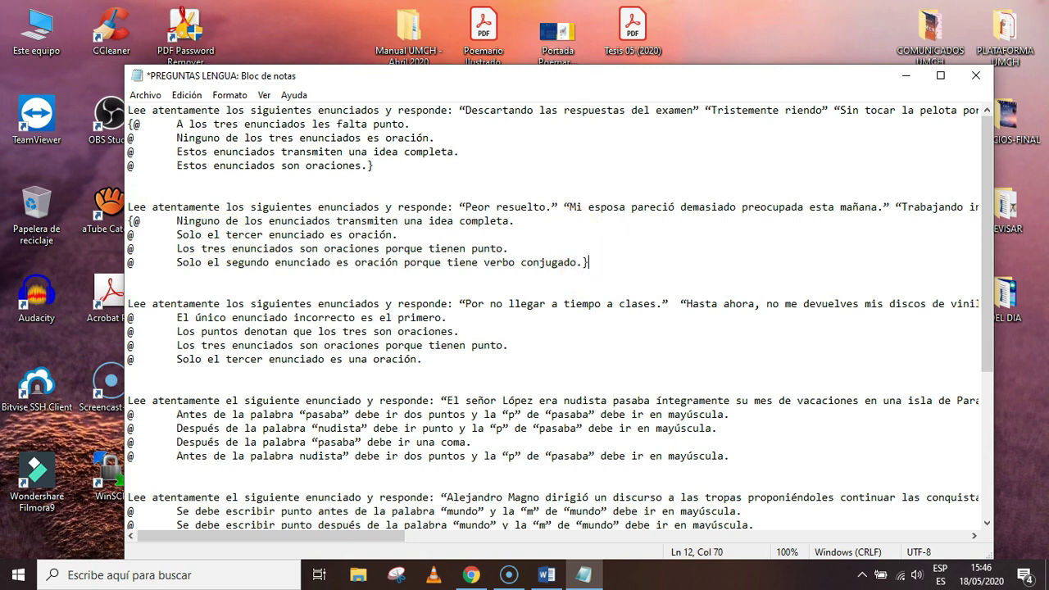
{"action": "left_click", "coordinate": [128, 321]}
{"action": "type", "text": "{"}
{"action": "left_click", "coordinate": [430, 359]}
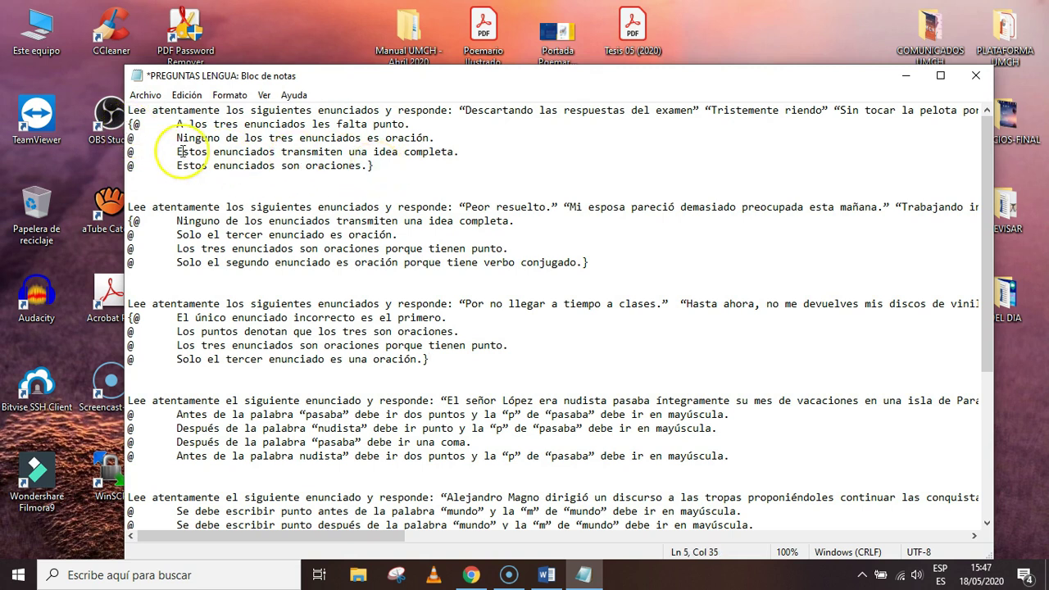
Step: Enclose the answer options of the fourth and fifth questions in curly braces
{"action": "left_click", "coordinate": [128, 123]}
{"action": "left_click", "coordinate": [379, 167]}
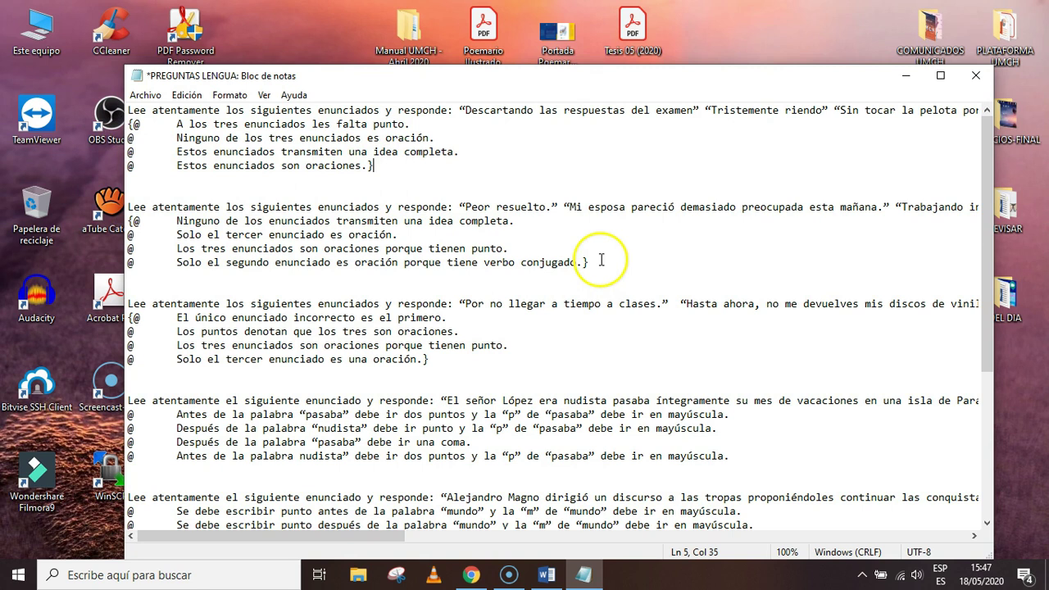
{"action": "scroll", "coordinate": [270, 410], "scroll_direction": "down", "scroll_amount": 3}
{"action": "left_click", "coordinate": [131, 291]}
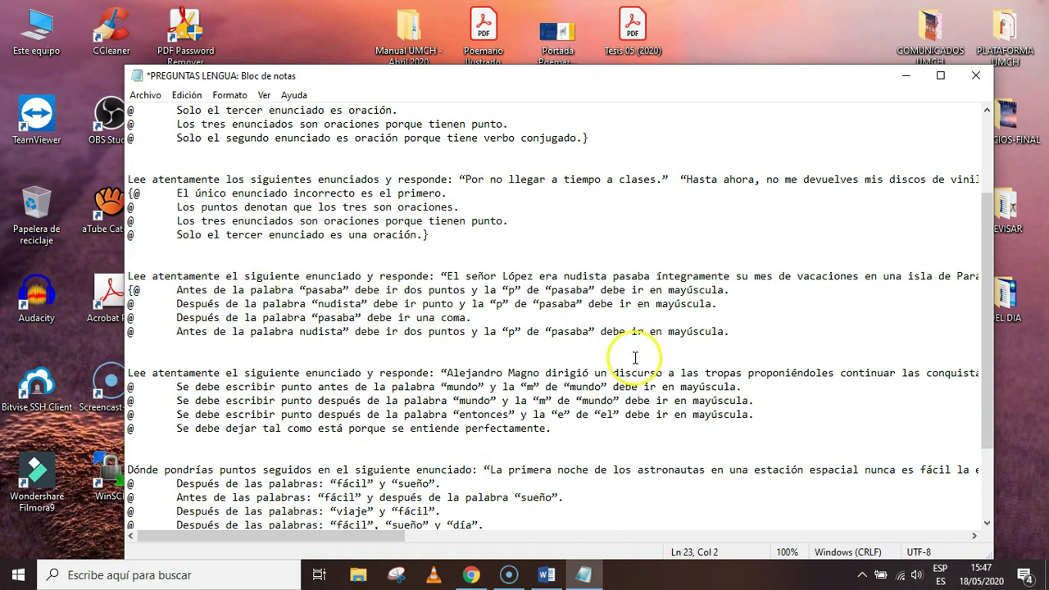
{"action": "left_click", "coordinate": [743, 335]}
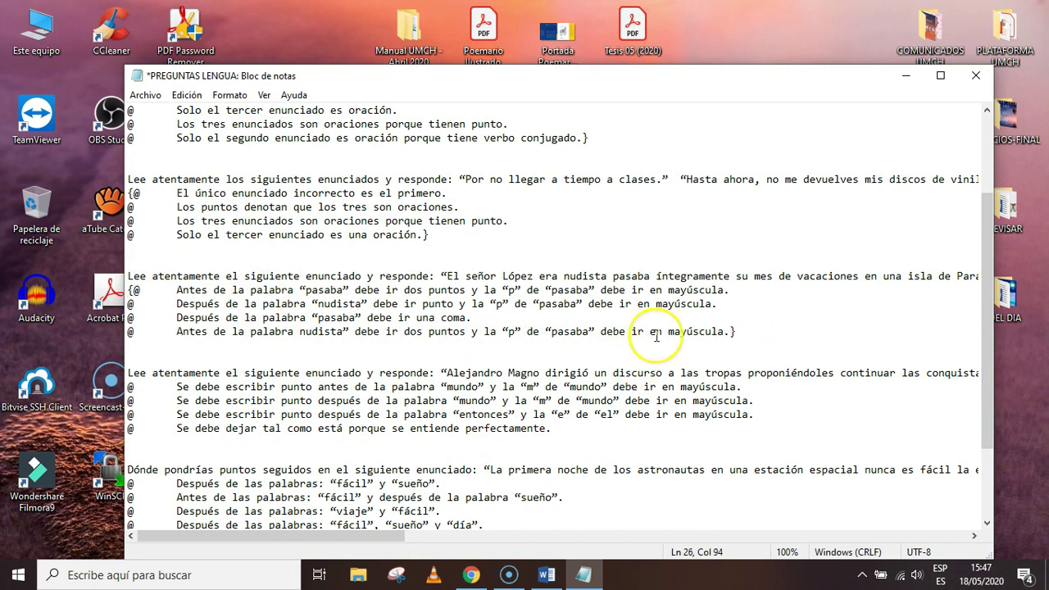
{"action": "scroll", "coordinate": [655, 336], "scroll_direction": "down", "scroll_amount": 3}
{"action": "left_click", "coordinate": [131, 276]}
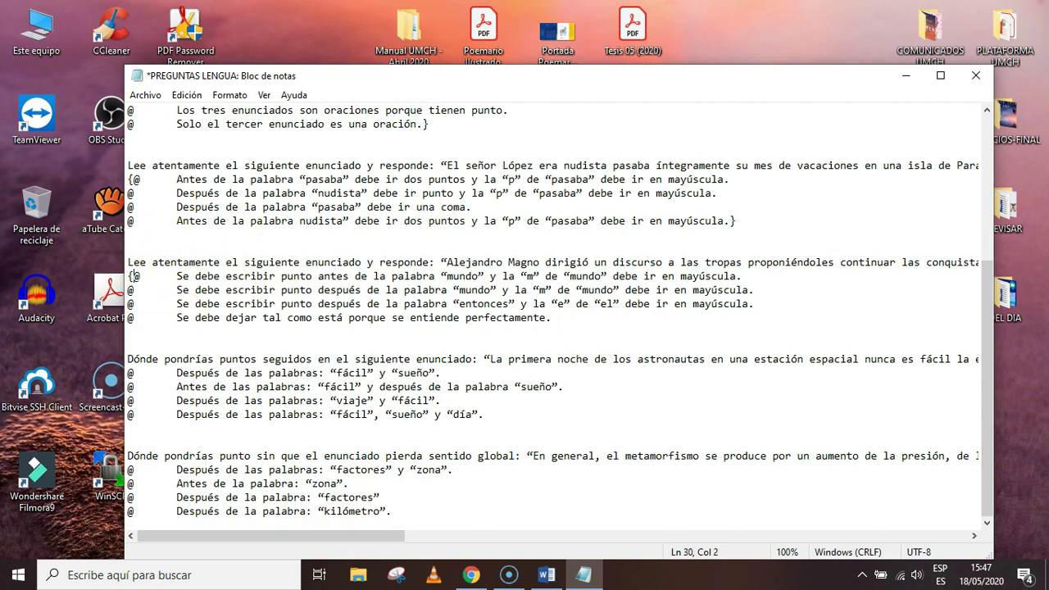
{"action": "left_click", "coordinate": [566, 318]}
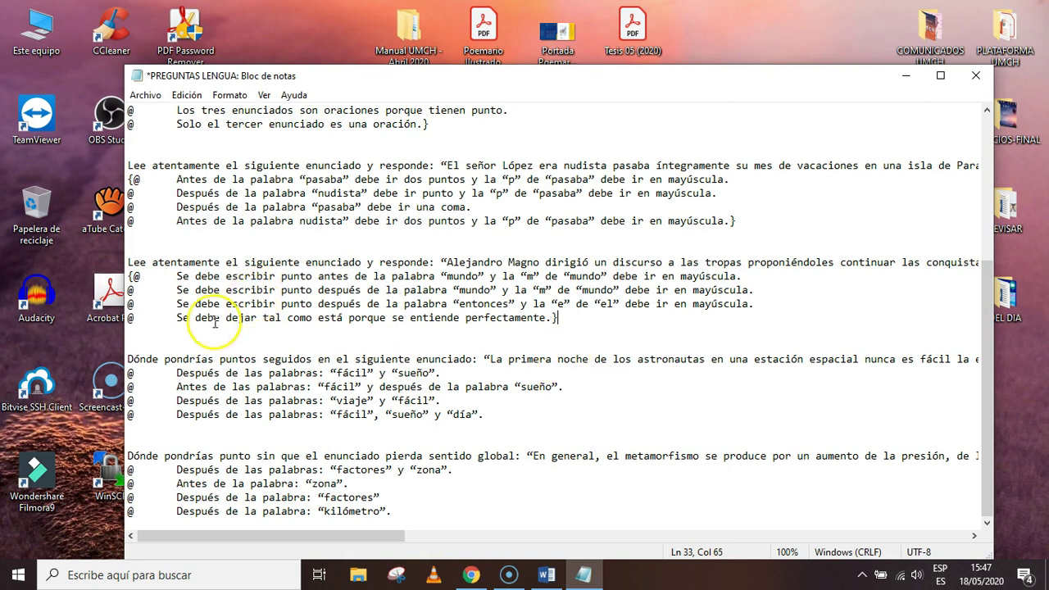
Step: Enclose the answer options of the sixth and seventh questions in curly braces
{"action": "left_click", "coordinate": [128, 371]}
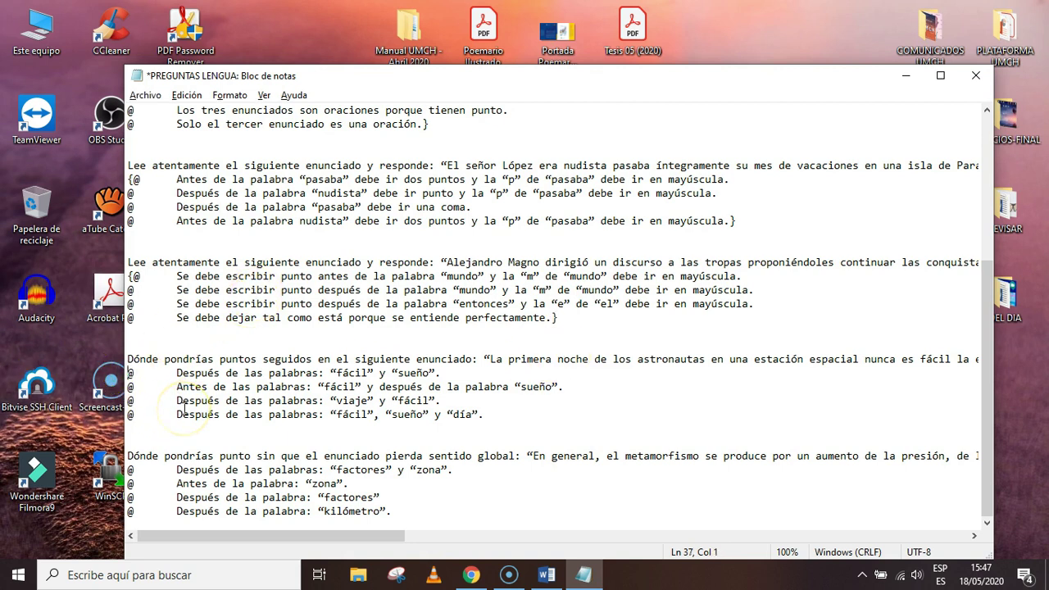
{"action": "left_click", "coordinate": [492, 414]}
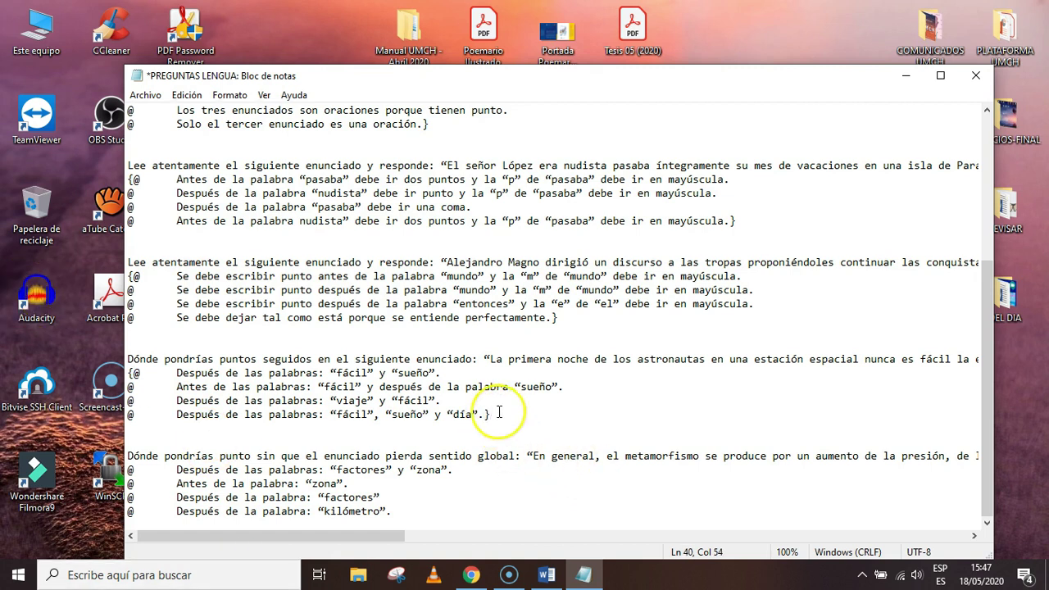
{"action": "left_click", "coordinate": [129, 470]}
{"action": "type", "text": "{"}
{"action": "key", "text": "ctrl+End"}
{"action": "type", "text": "}"}
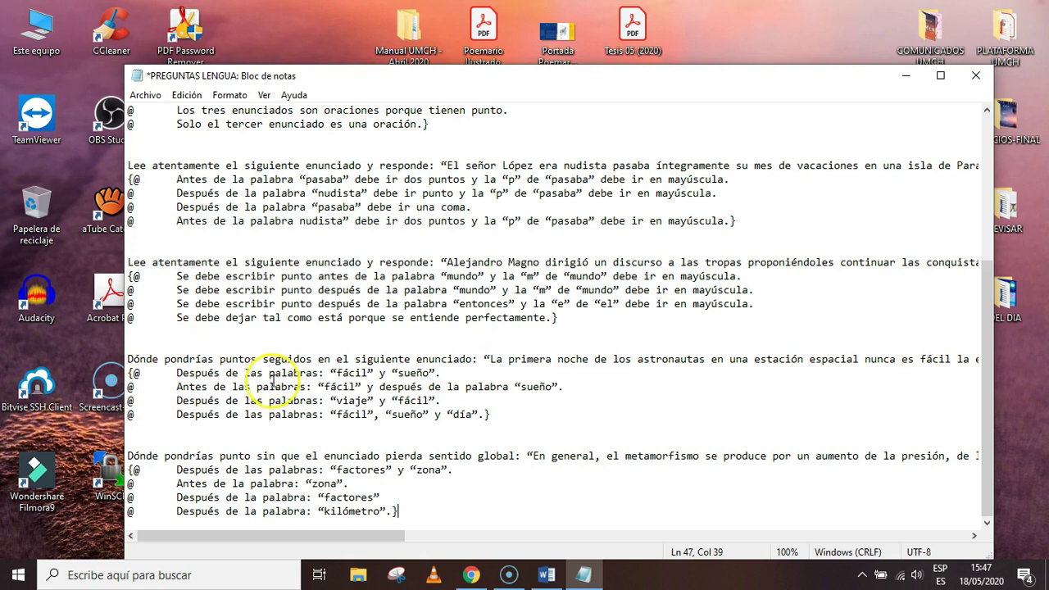
Step: Replace every @ marker in the text with ~ and close the replace dialog
{"action": "scroll", "coordinate": [273, 381], "scroll_direction": "up", "scroll_amount": 6}
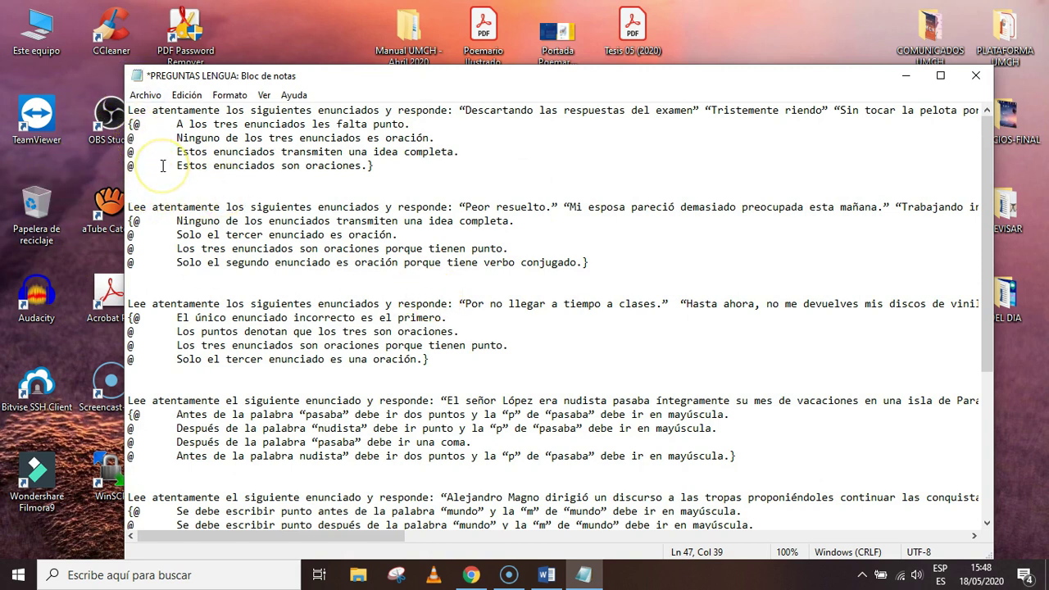
{"action": "left_click_drag", "start_coordinate": [133, 125], "coordinate": [134, 126]}
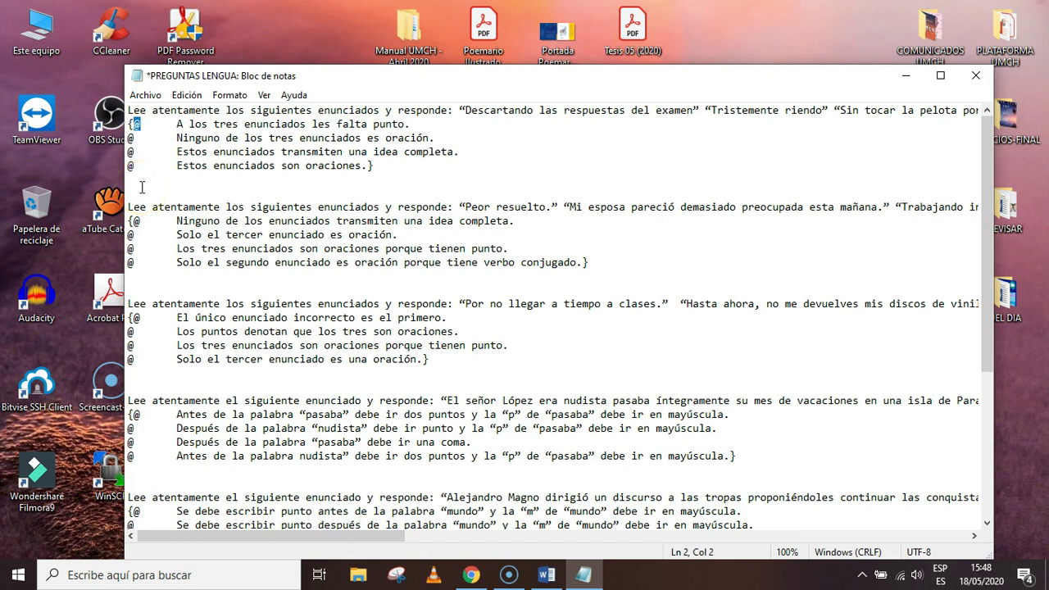
{"action": "left_click", "coordinate": [146, 186]}
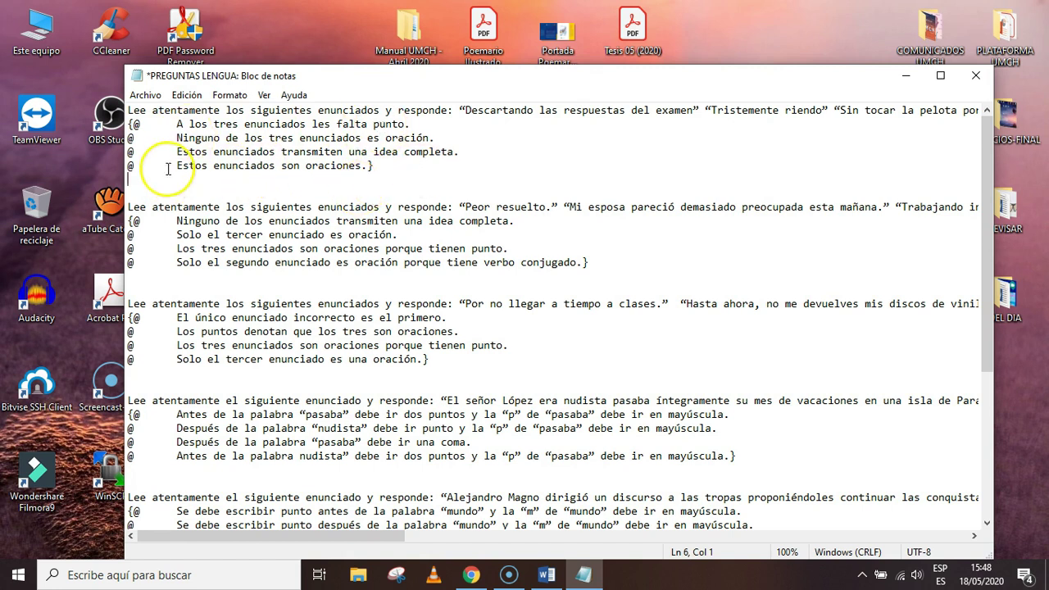
{"action": "left_click", "coordinate": [191, 96]}
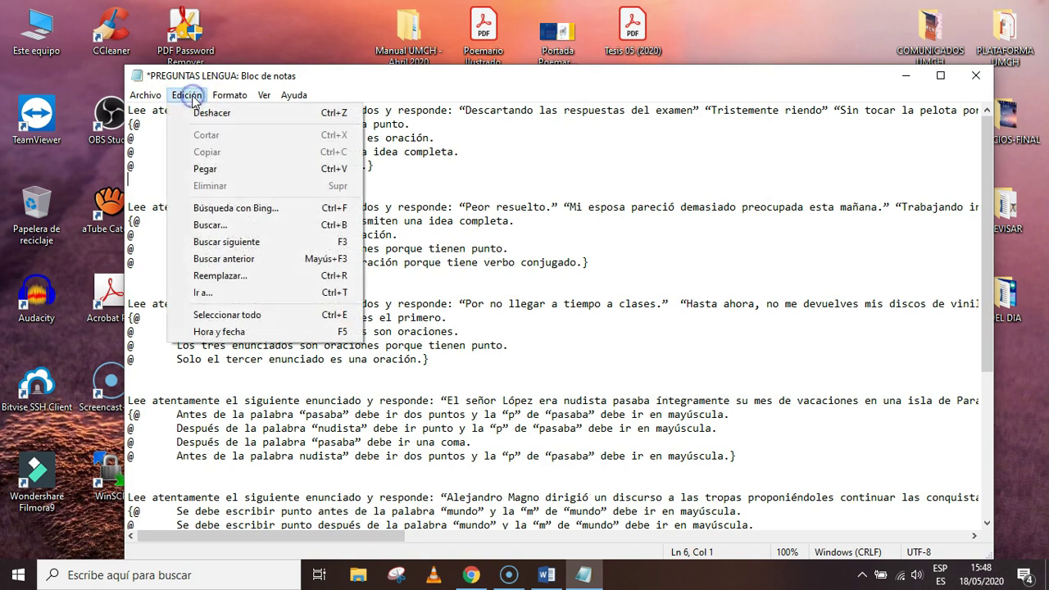
{"action": "left_click", "coordinate": [231, 277]}
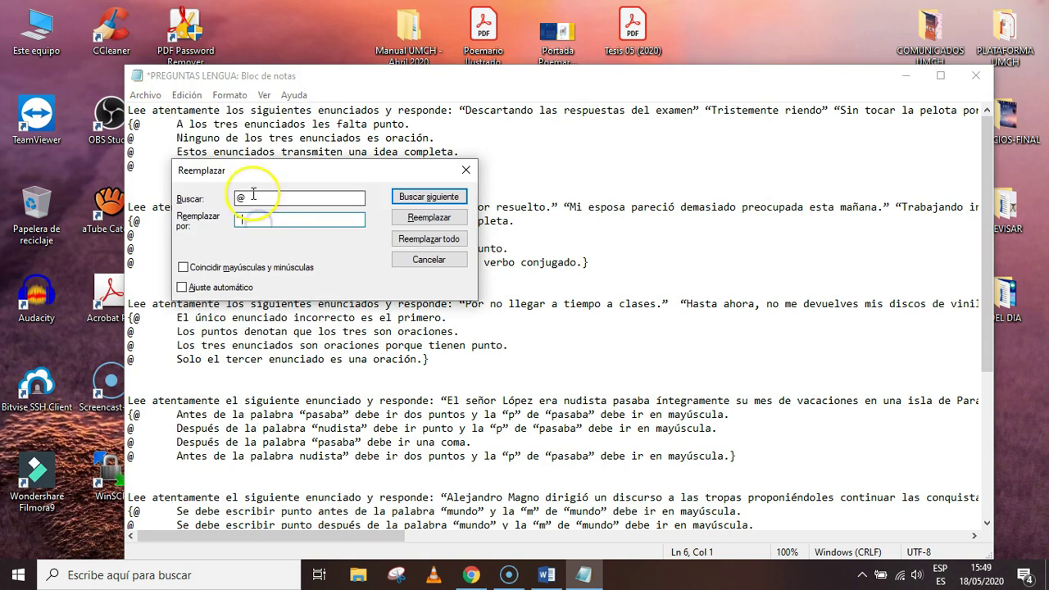
{"action": "left_click", "coordinate": [256, 198]}
{"action": "left_click", "coordinate": [257, 220]}
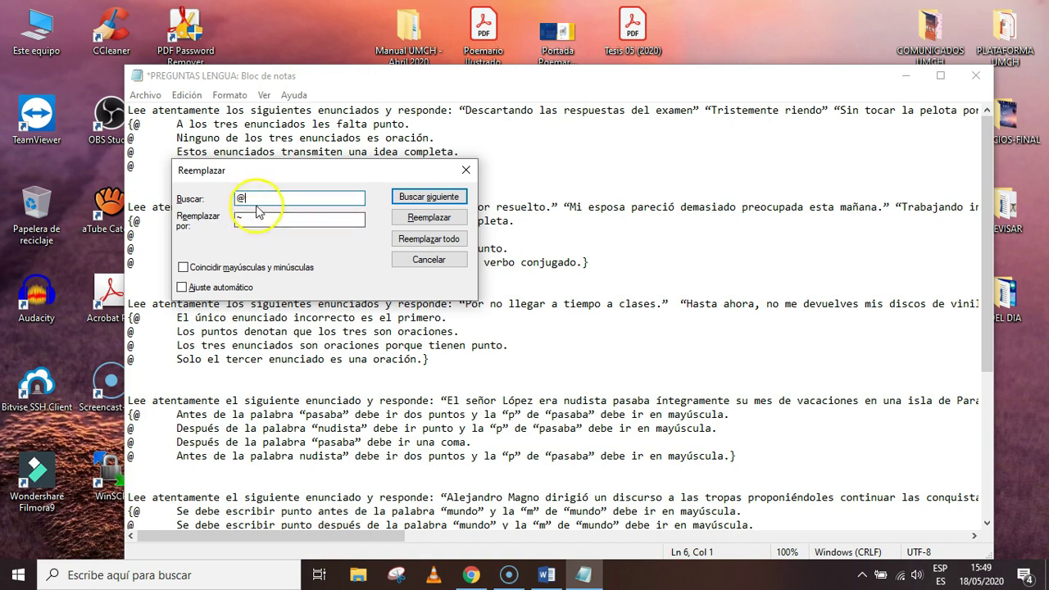
{"action": "left_click", "coordinate": [256, 219]}
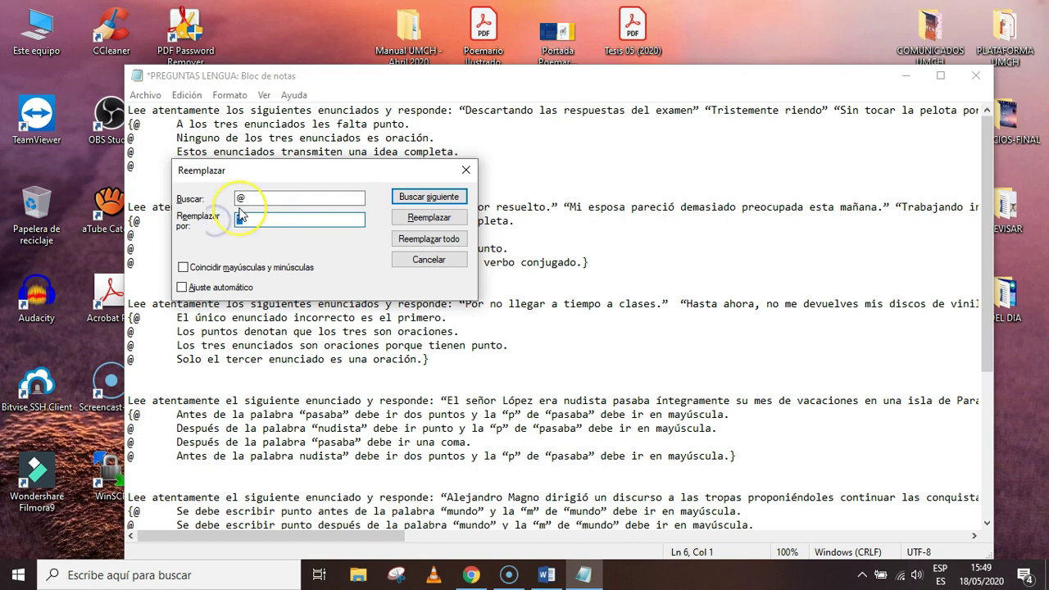
{"action": "left_click", "coordinate": [443, 245]}
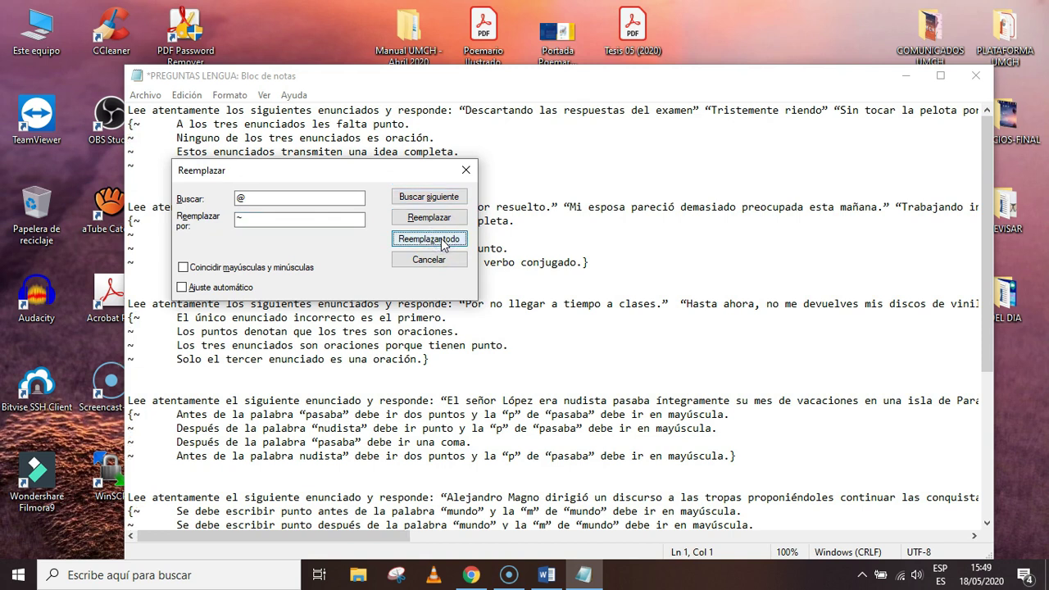
{"action": "left_click", "coordinate": [467, 172]}
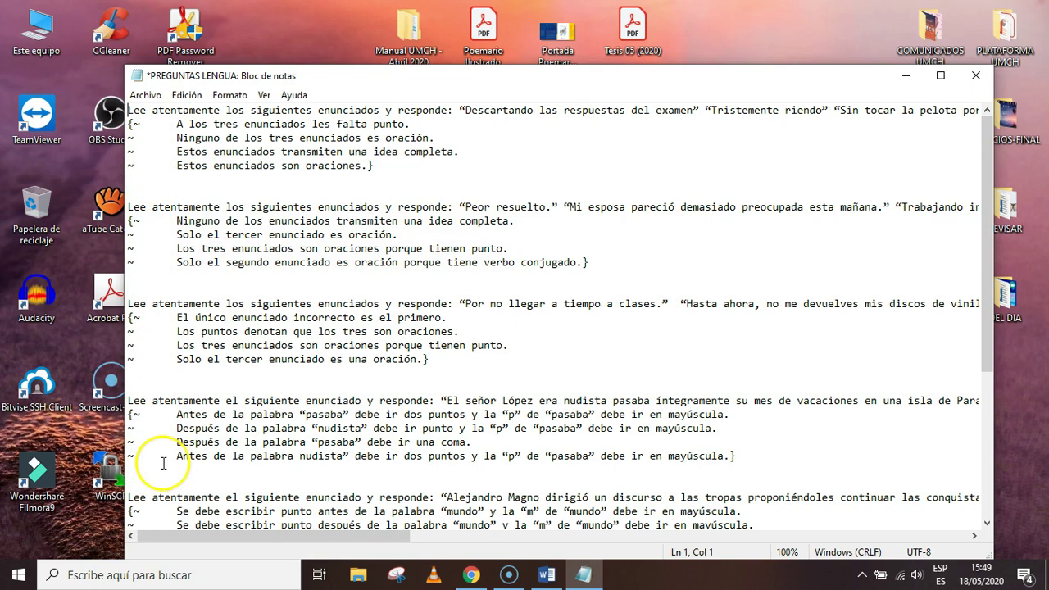
Step: Examine the answer option markers from the first to the last question and return to the start of the text
{"action": "scroll", "coordinate": [146, 463], "scroll_direction": "down", "scroll_amount": 6}
{"action": "scroll", "coordinate": [153, 410], "scroll_direction": "up", "scroll_amount": 6}
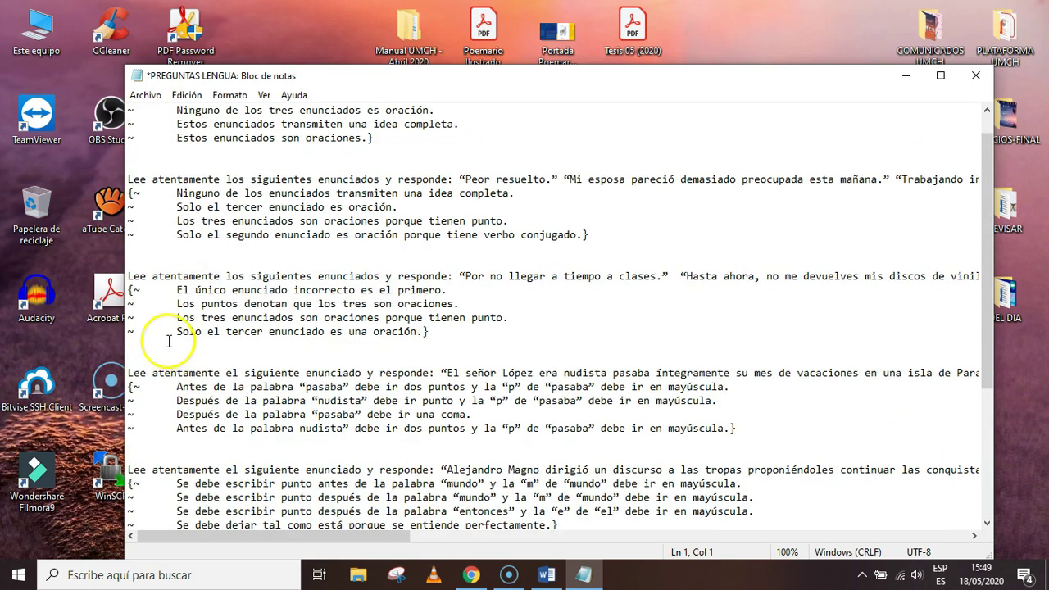
{"action": "left_click", "coordinate": [141, 123]}
{"action": "double_click", "coordinate": [133, 124]}
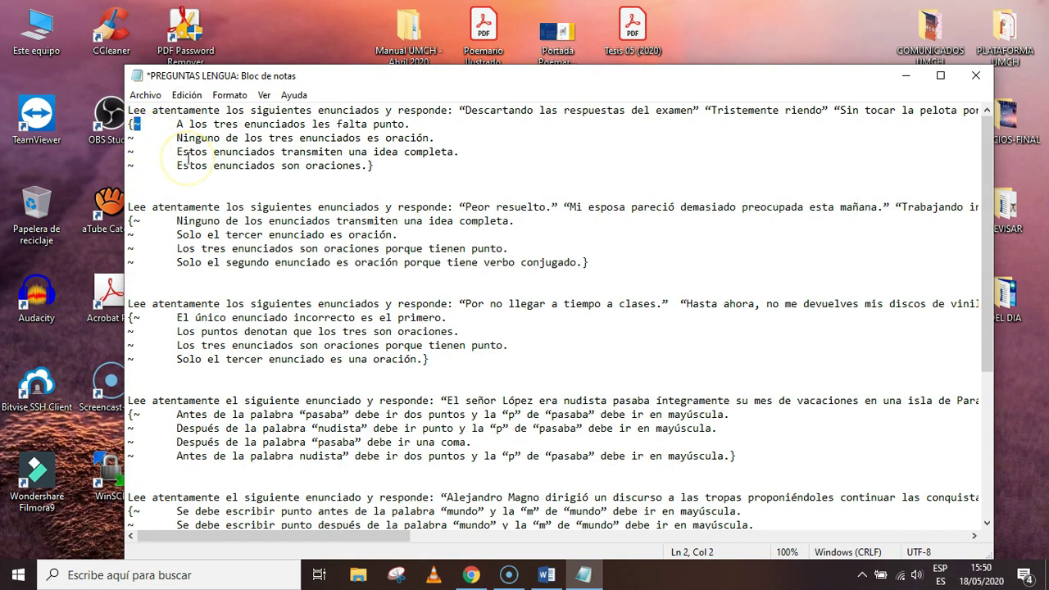
{"action": "left_click", "coordinate": [208, 234]}
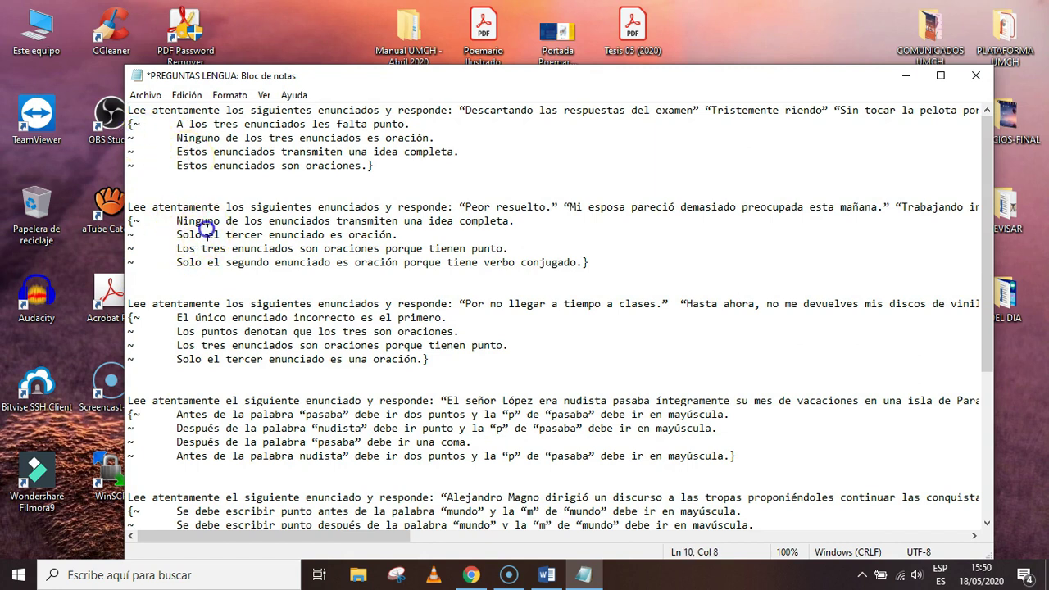
{"action": "scroll", "coordinate": [196, 263], "scroll_direction": "down", "scroll_amount": 2}
{"action": "scroll", "coordinate": [245, 250], "scroll_direction": "down", "scroll_amount": 4}
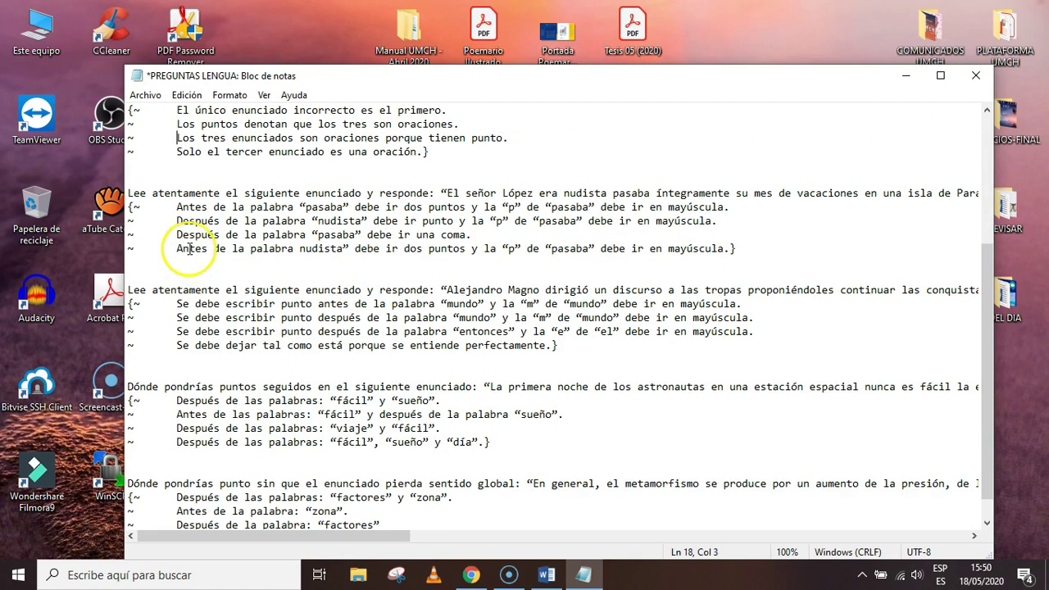
{"action": "scroll", "coordinate": [262, 230], "scroll_direction": "up", "scroll_amount": 6}
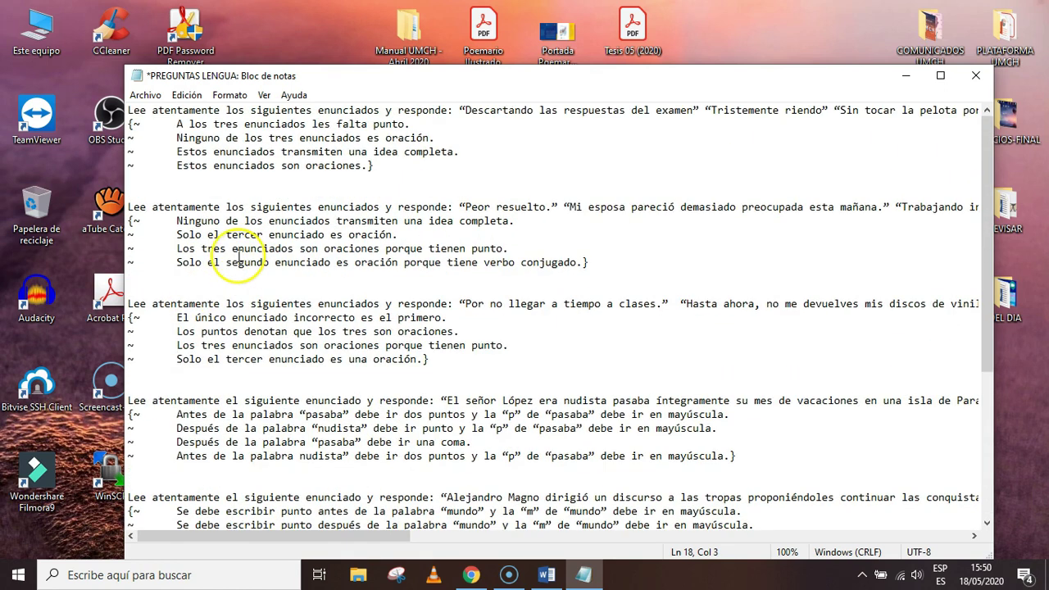
Step: Arrange the plain-text file and the PREGUNTAS Word document side by side, with the Word window restored from full screen
{"action": "left_click_drag", "start_coordinate": [715, 84], "coordinate": [595, 23]}
{"action": "key", "text": "alt+Tab"}
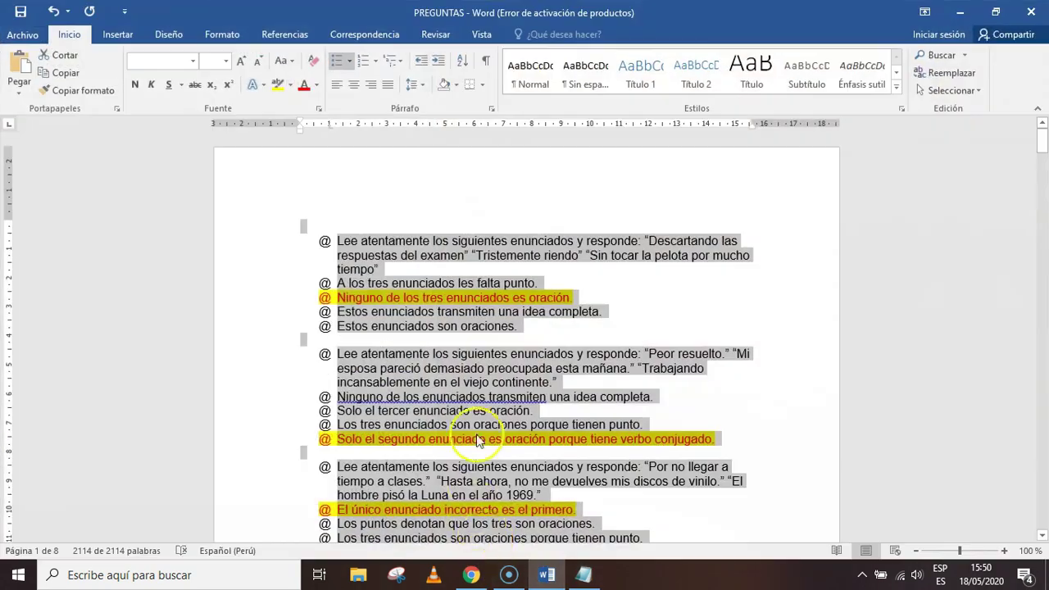
{"action": "left_click", "coordinate": [996, 12]}
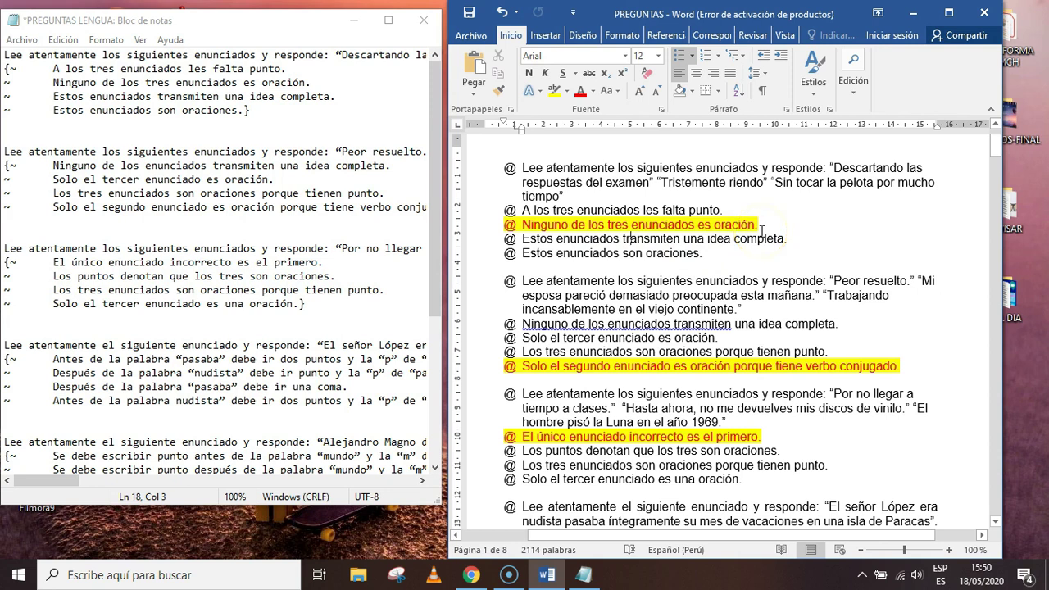
Step: Replace the ~ marker with = on the highlighted correct answers of the first and second questions
{"action": "left_click", "coordinate": [14, 82]}
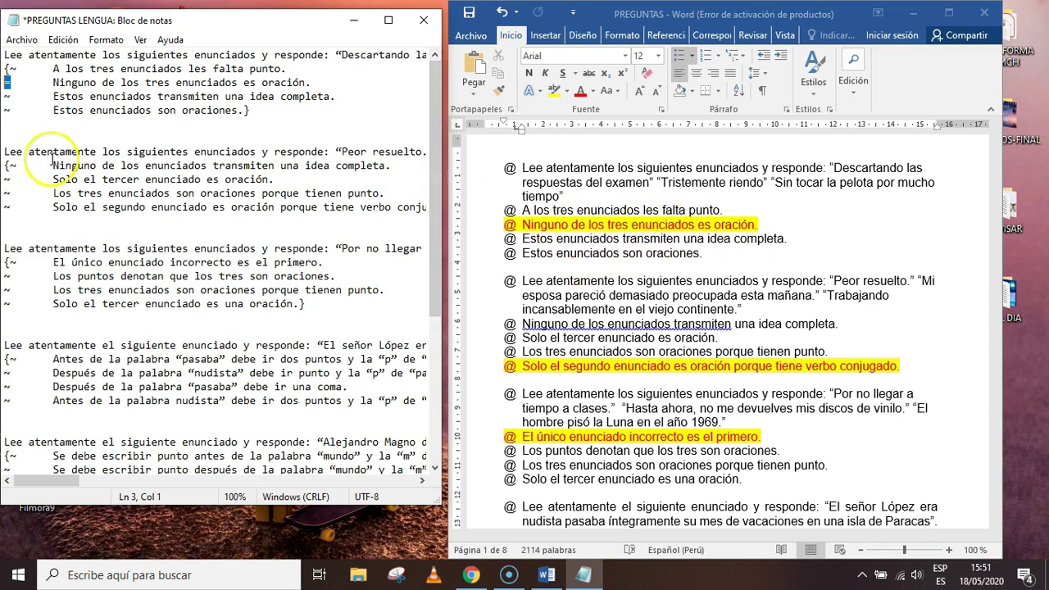
{"action": "left_click", "coordinate": [11, 83]}
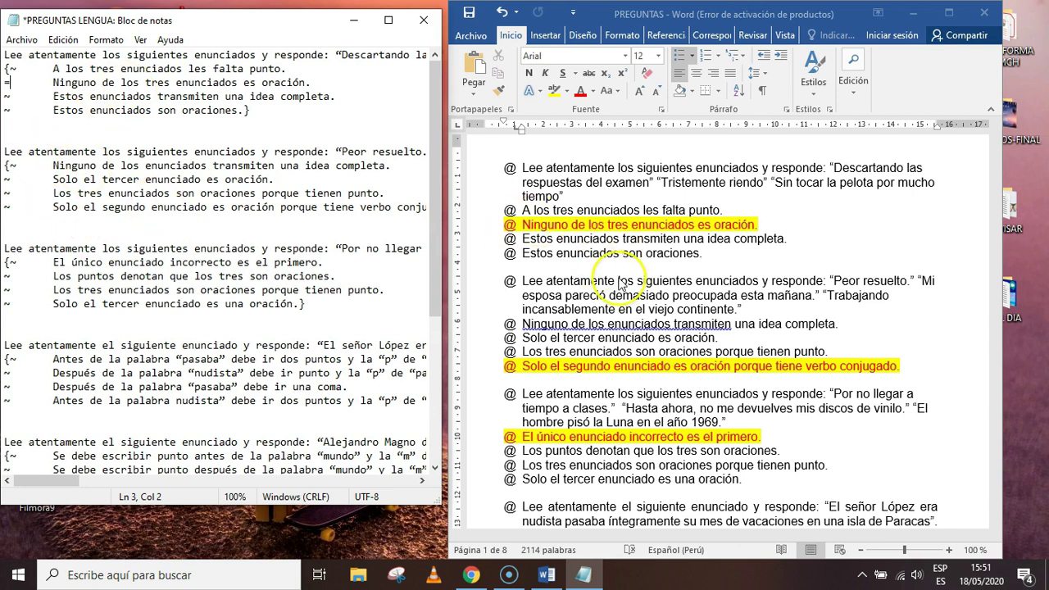
{"action": "scroll", "coordinate": [623, 288], "scroll_direction": "down", "scroll_amount": 2}
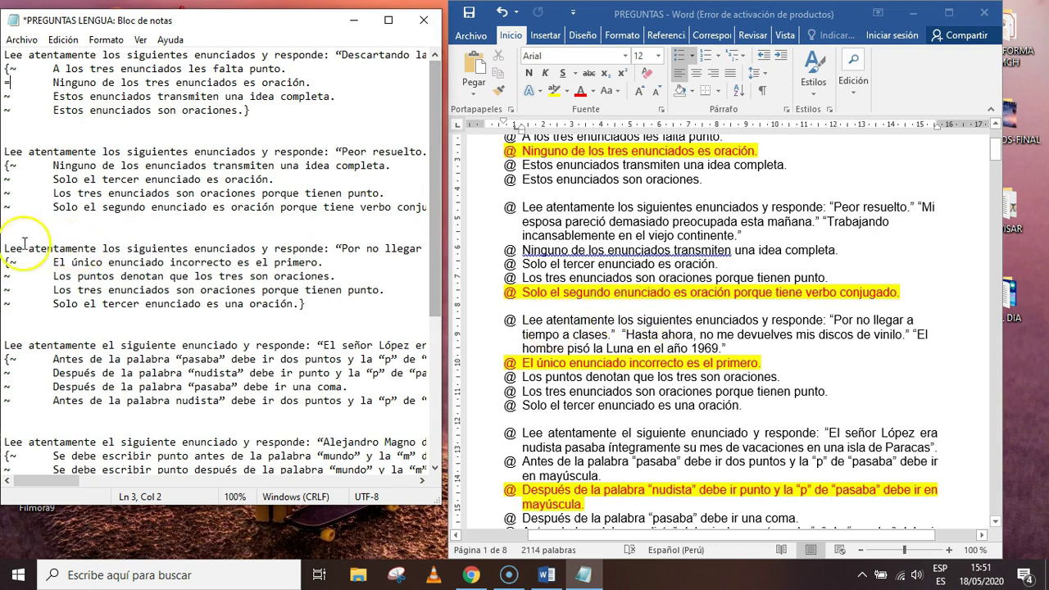
{"action": "left_click_drag", "start_coordinate": [12, 212], "coordinate": [6, 214]}
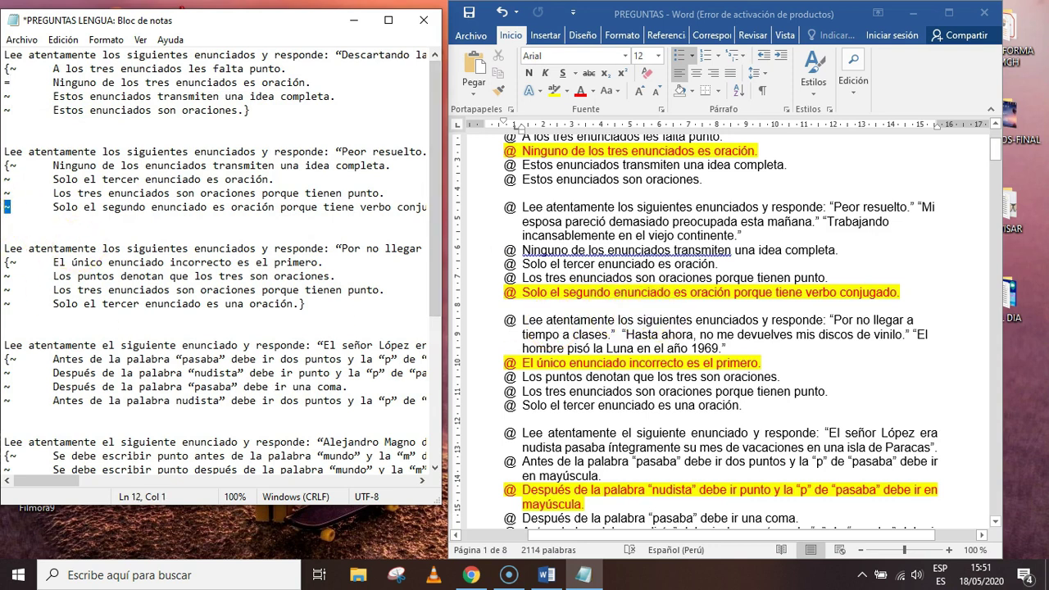
Step: Mark the third question's correct answer, "El único enunciado incorrecto es el primero", with = instead of ~, keeping the opening brace
{"action": "scroll", "coordinate": [98, 279], "scroll_direction": "down", "scroll_amount": 1}
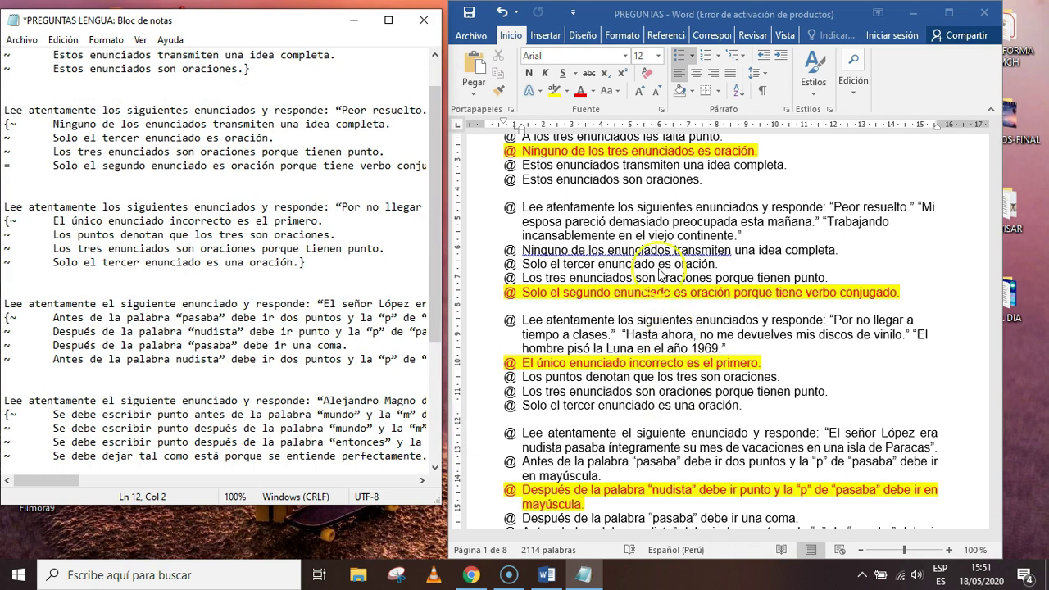
{"action": "scroll", "coordinate": [648, 279], "scroll_direction": "down", "scroll_amount": 3}
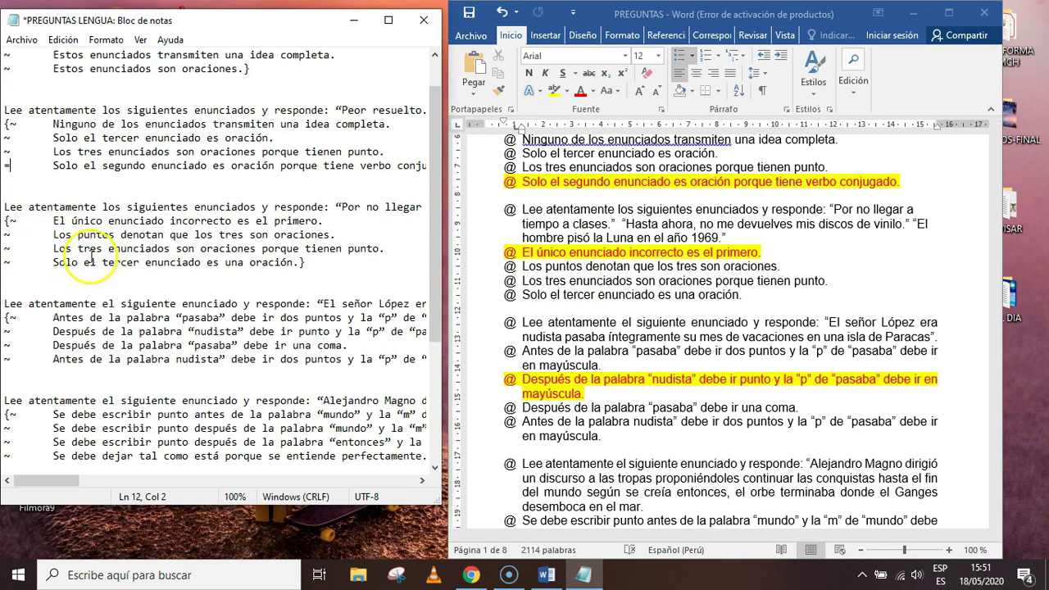
{"action": "scroll", "coordinate": [644, 238], "scroll_direction": "up", "scroll_amount": 2}
{"action": "scroll", "coordinate": [644, 237], "scroll_direction": "up", "scroll_amount": 3}
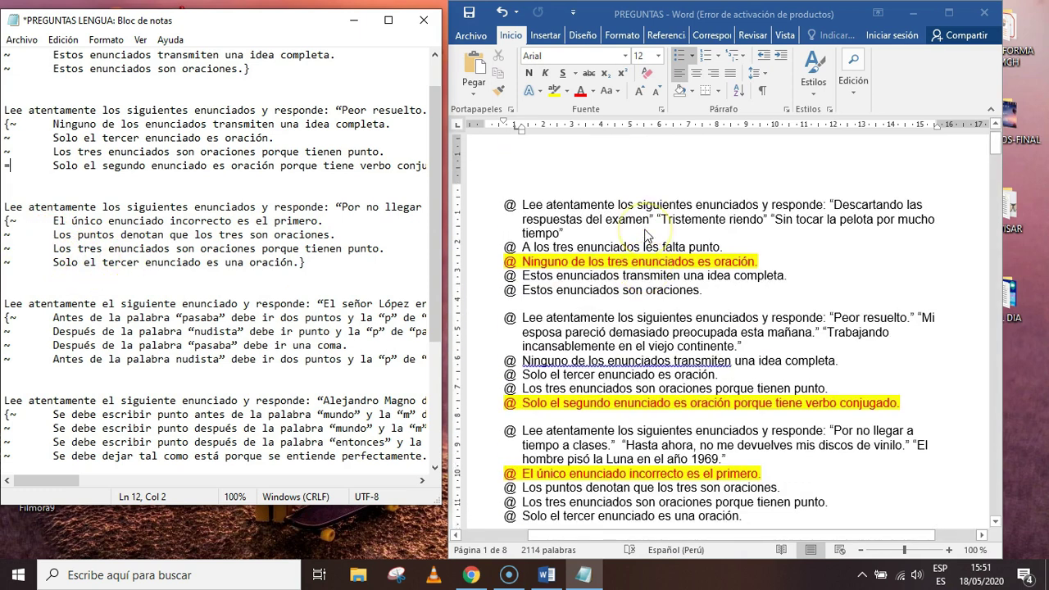
{"action": "scroll", "coordinate": [647, 237], "scroll_direction": "down", "scroll_amount": 2}
{"action": "scroll", "coordinate": [648, 237], "scroll_direction": "down", "scroll_amount": 2}
{"action": "left_click", "coordinate": [643, 264]}
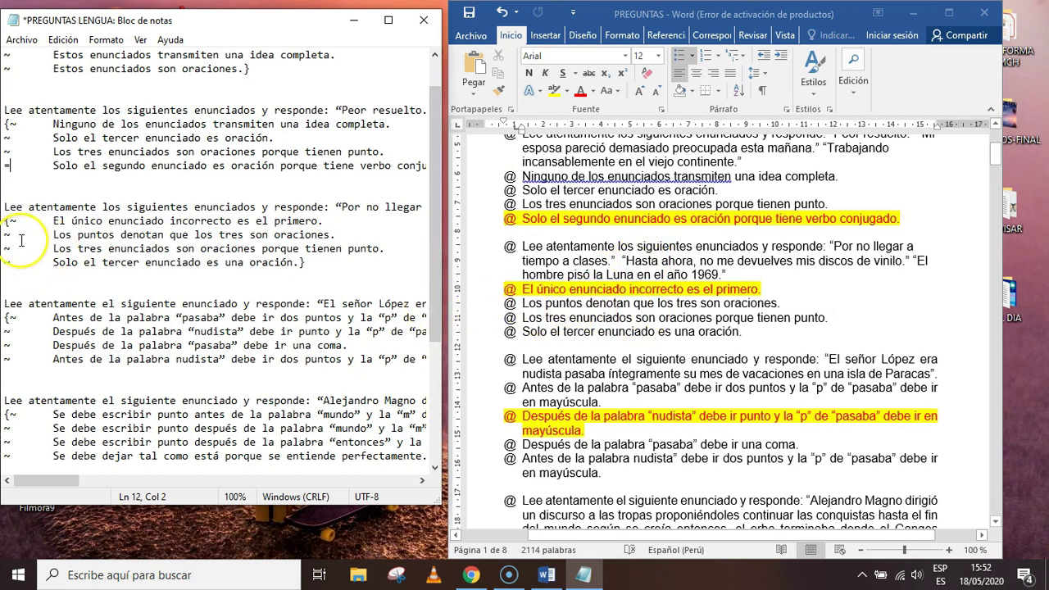
{"action": "double_click", "coordinate": [10, 218]}
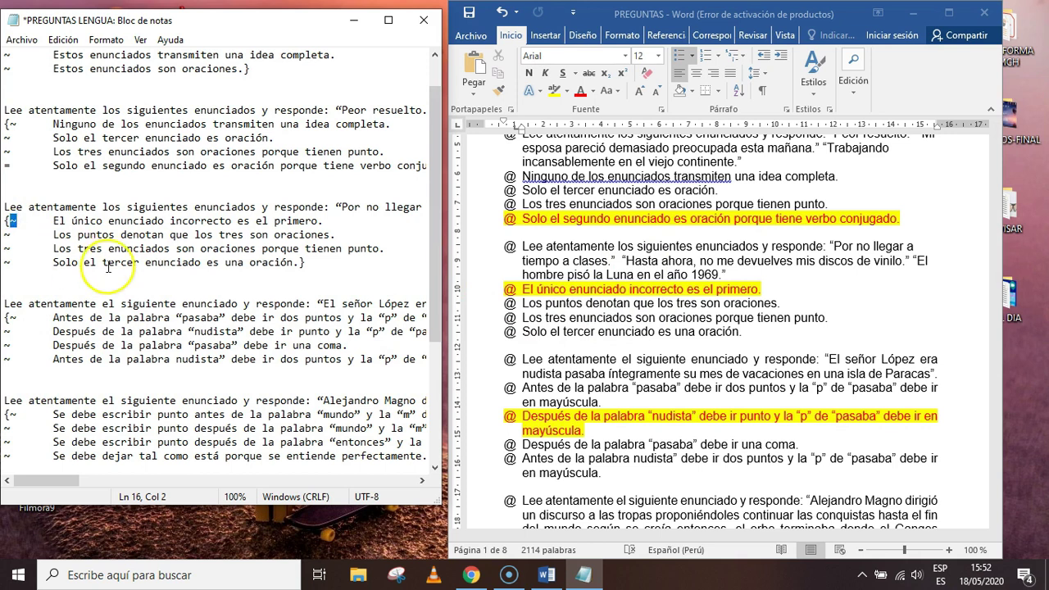
Step: Replace ~ with = on the second answer option of both the fourth and fifth questions, following the Word highlights
{"action": "scroll", "coordinate": [566, 336], "scroll_direction": "down", "scroll_amount": 2}
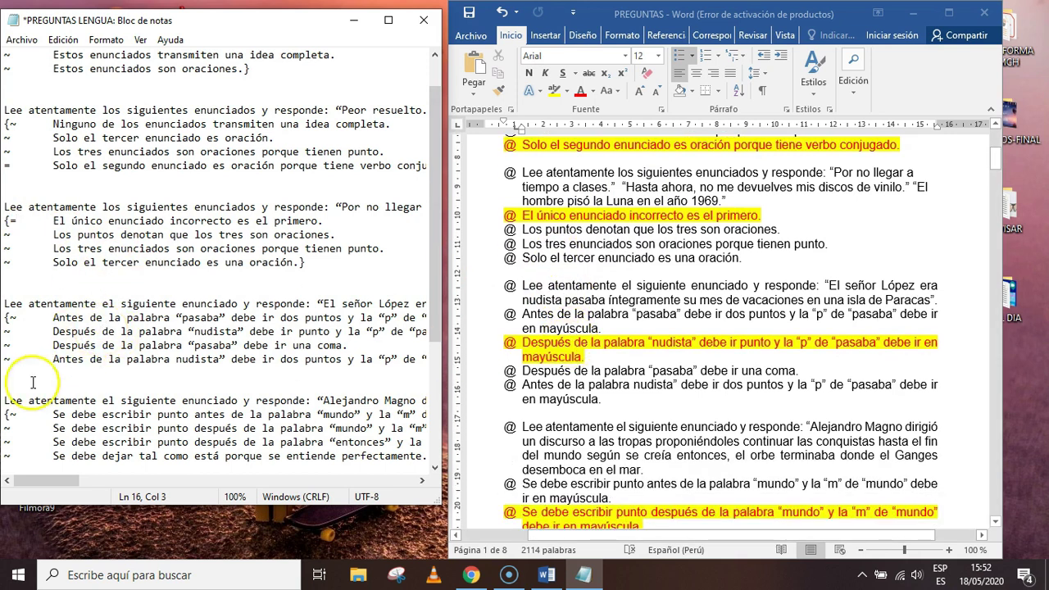
{"action": "left_click", "coordinate": [28, 332]}
{"action": "key", "text": "shift+Home"}
{"action": "type", "text": "="}
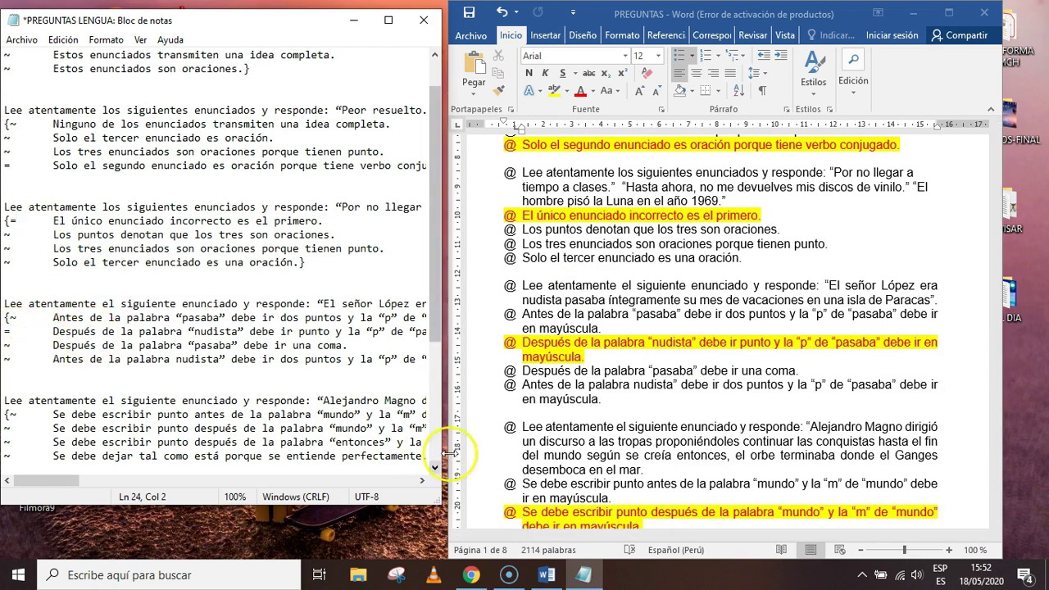
{"action": "scroll", "coordinate": [607, 383], "scroll_direction": "down", "scroll_amount": 4}
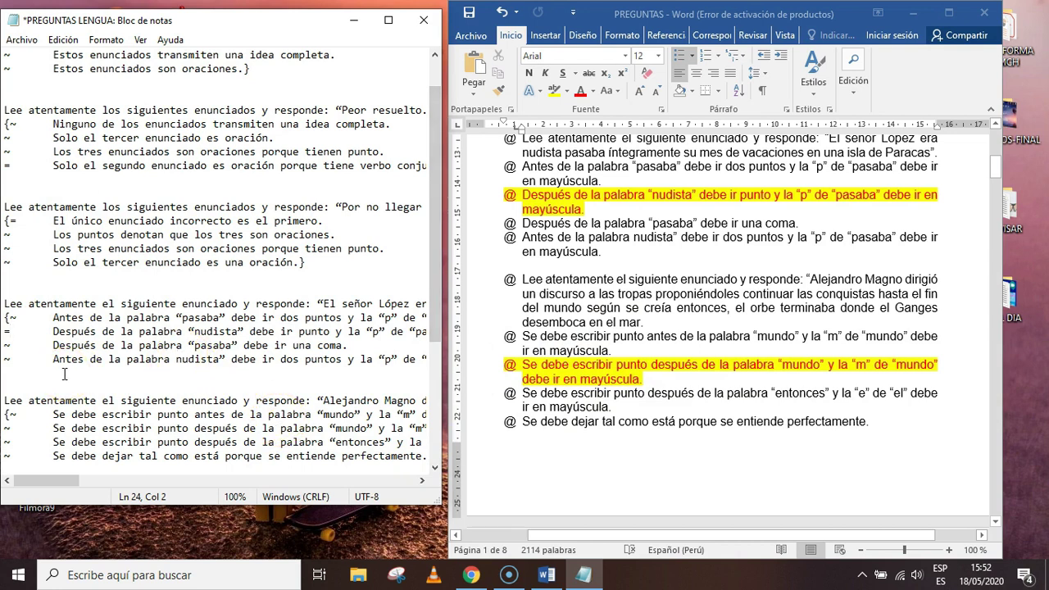
{"action": "scroll", "coordinate": [58, 365], "scroll_direction": "down", "scroll_amount": 3}
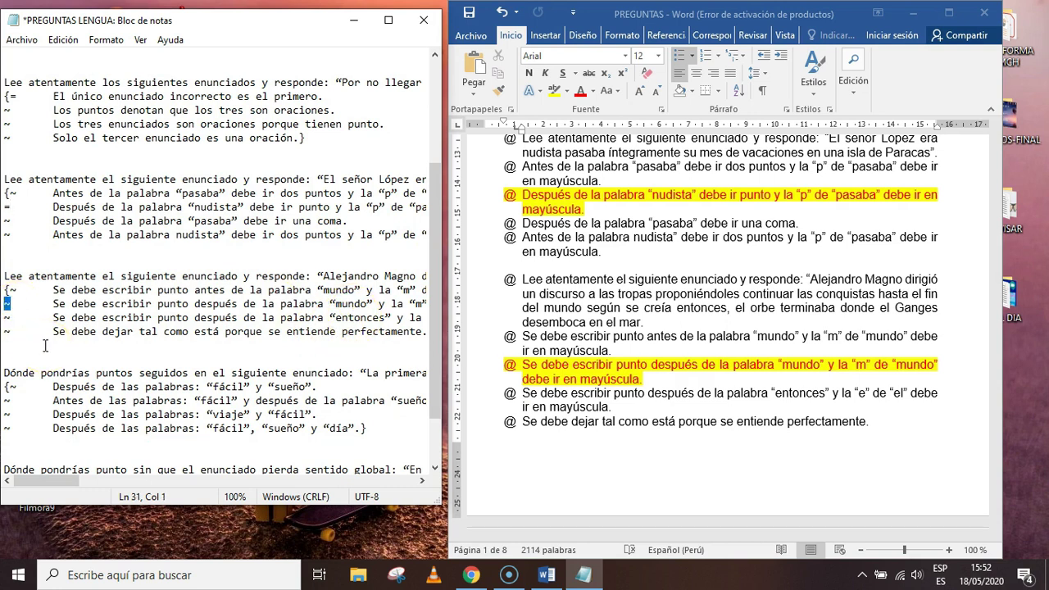
Step: Mark the correct answers with =: the second option of the sixth question and "Después de la palabra: 'factores'" in the seventh
{"action": "scroll", "coordinate": [697, 266], "scroll_direction": "down", "scroll_amount": 8}
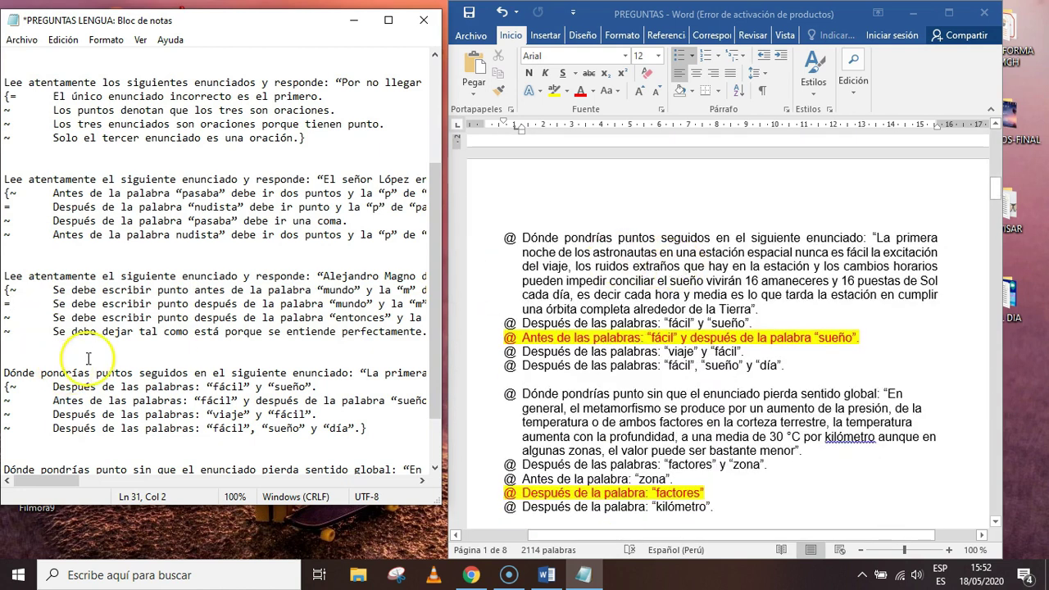
{"action": "scroll", "coordinate": [81, 353], "scroll_direction": "down", "scroll_amount": 2}
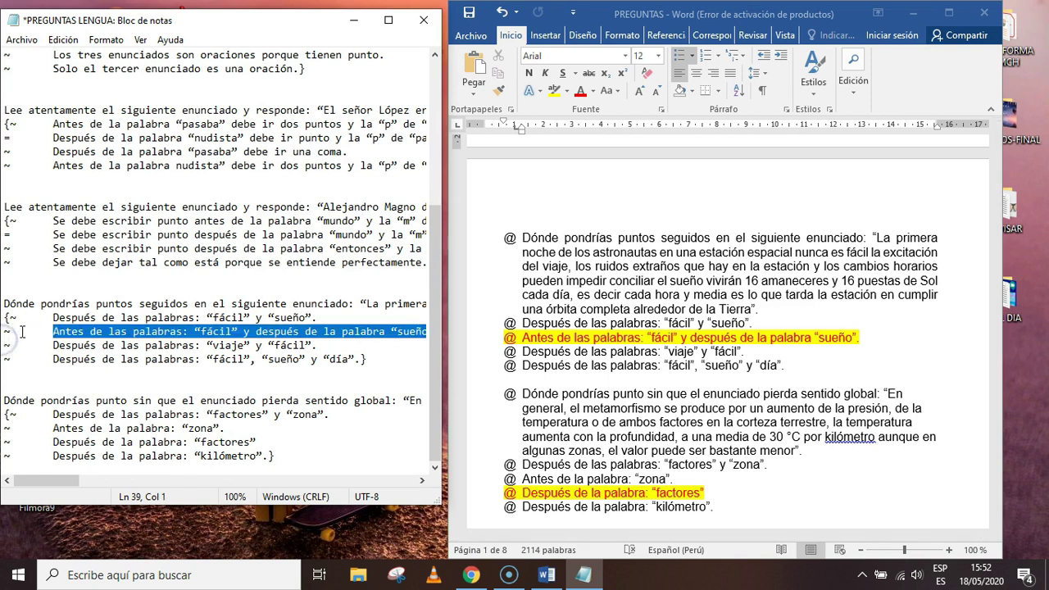
{"action": "left_click", "coordinate": [6, 331]}
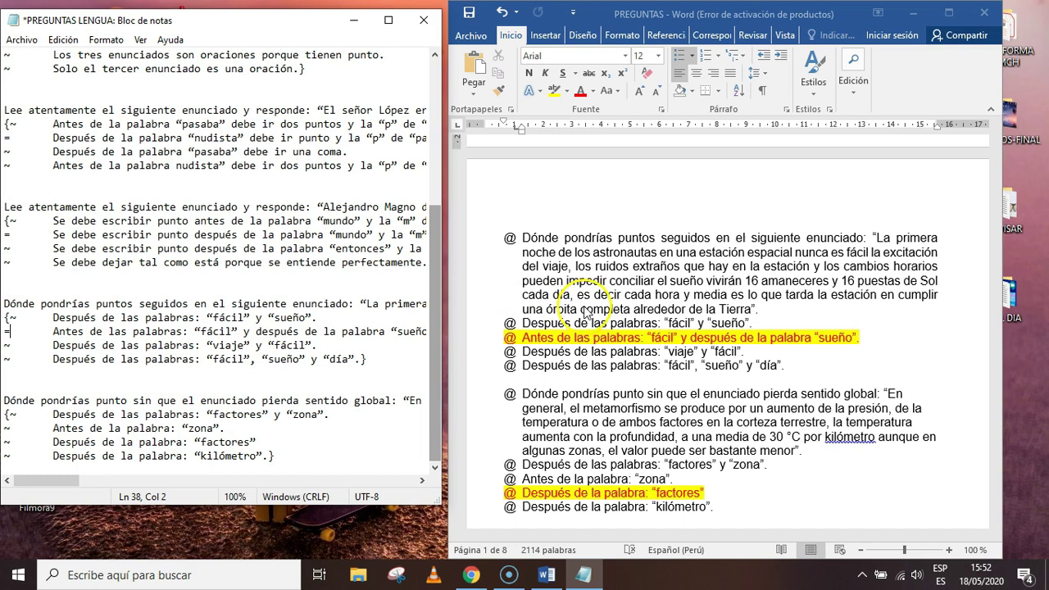
{"action": "scroll", "coordinate": [597, 309], "scroll_direction": "down", "scroll_amount": 3}
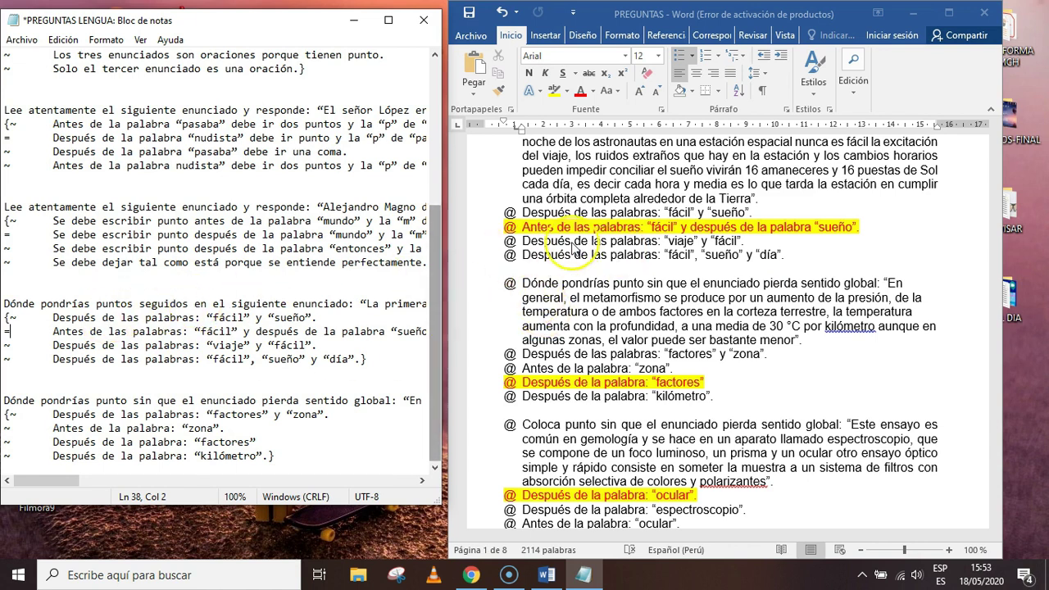
{"action": "scroll", "coordinate": [576, 246], "scroll_direction": "down", "scroll_amount": 2}
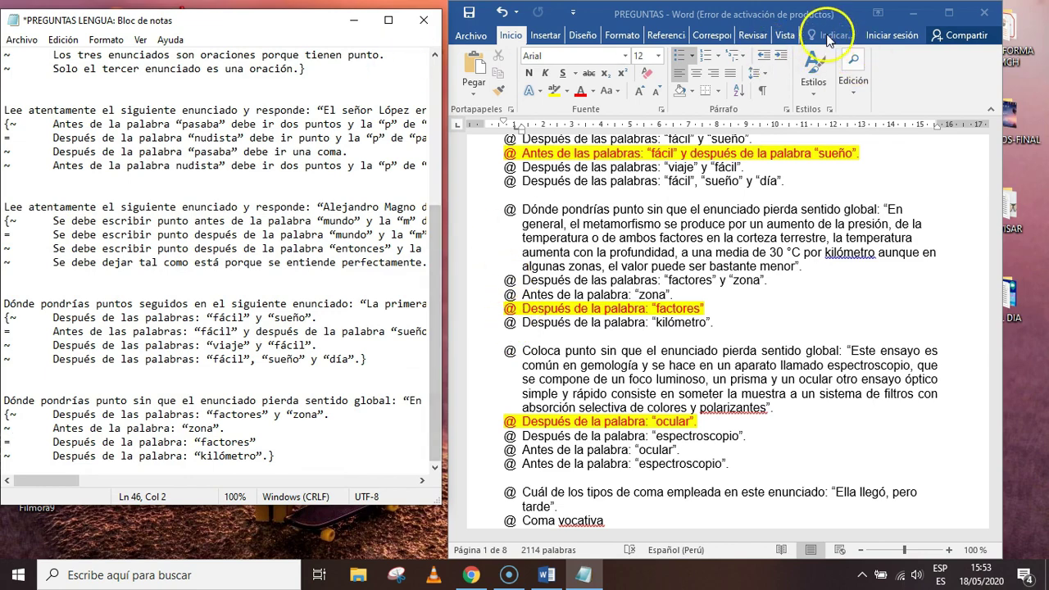
Step: Minimize the Word document, maximize the plain-text quiz file and save it
{"action": "left_click", "coordinate": [911, 15]}
{"action": "left_click", "coordinate": [389, 31]}
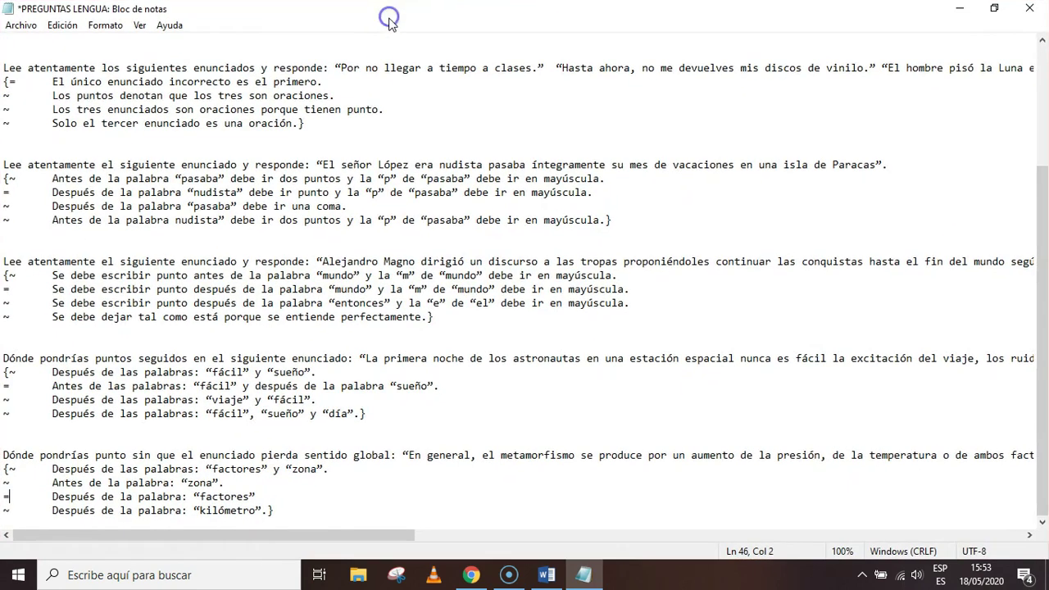
{"action": "scroll", "coordinate": [262, 262], "scroll_direction": "up", "scroll_amount": 1}
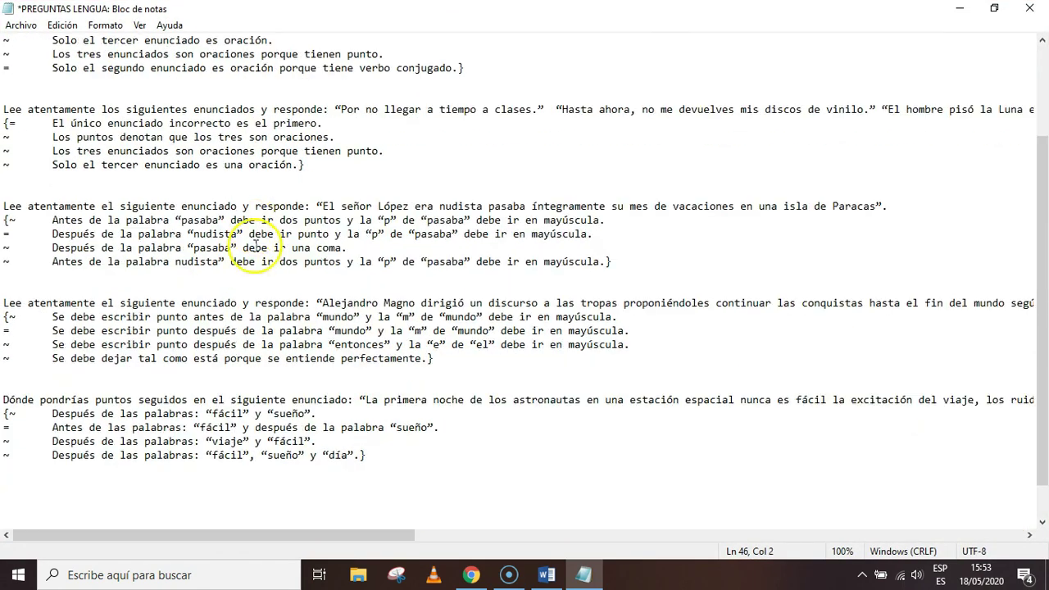
{"action": "scroll", "coordinate": [254, 238], "scroll_direction": "down", "scroll_amount": 1}
{"action": "left_click", "coordinate": [287, 498]}
{"action": "left_click", "coordinate": [302, 513]}
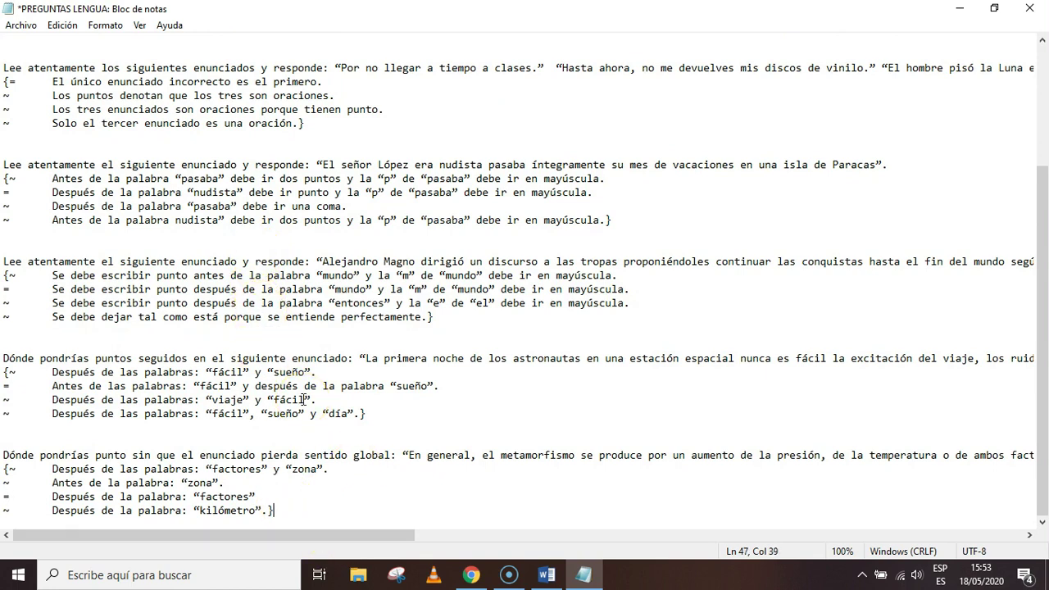
{"action": "scroll", "coordinate": [304, 399], "scroll_direction": "up", "scroll_amount": 4}
{"action": "key", "text": "ctrl+s"}
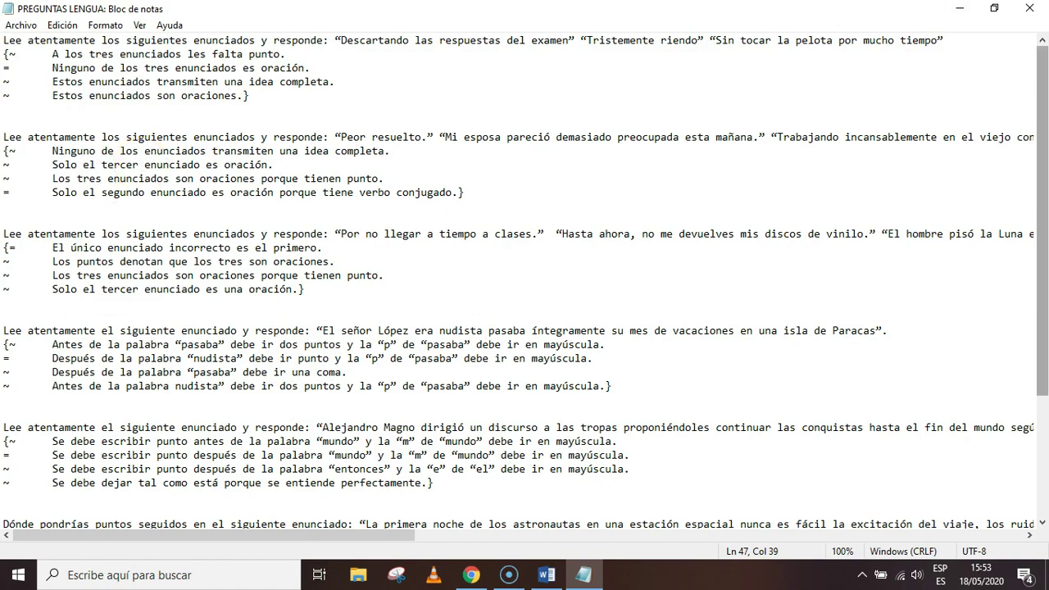
Step: Open the PREGUNTAS TXT file from the desktop, examine its question format and close it
{"action": "left_click", "coordinate": [958, 8]}
{"action": "double_click", "coordinate": [562, 215]}
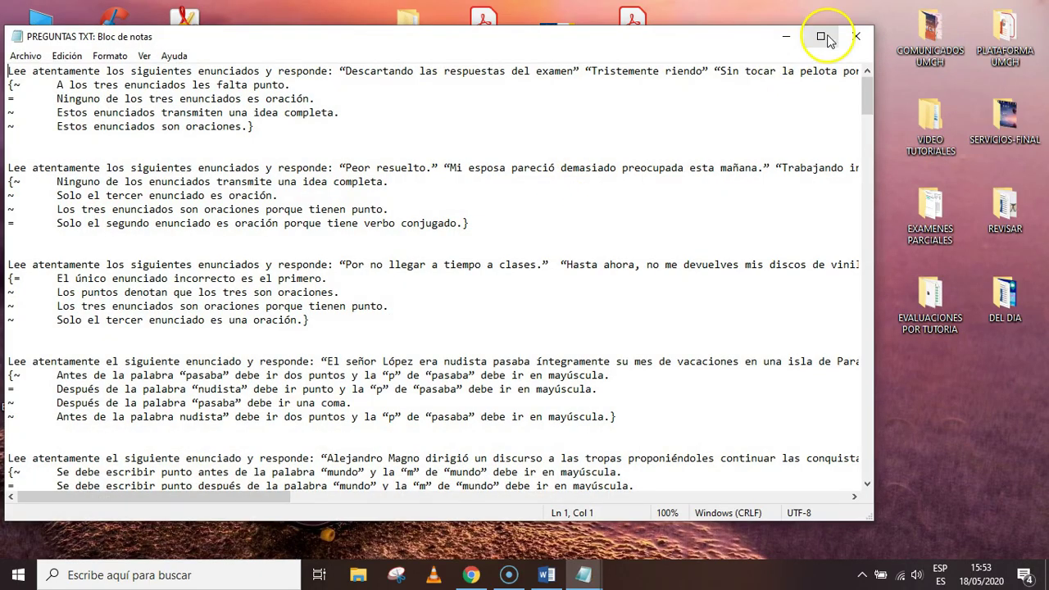
{"action": "left_click", "coordinate": [821, 36]}
{"action": "mouse_move", "coordinate": [1043, 56]}
{"action": "left_mouse_down"}
{"action": "mouse_move", "coordinate": [1045, 182]}
{"action": "mouse_move", "coordinate": [1043, 75]}
{"action": "left_mouse_up"}
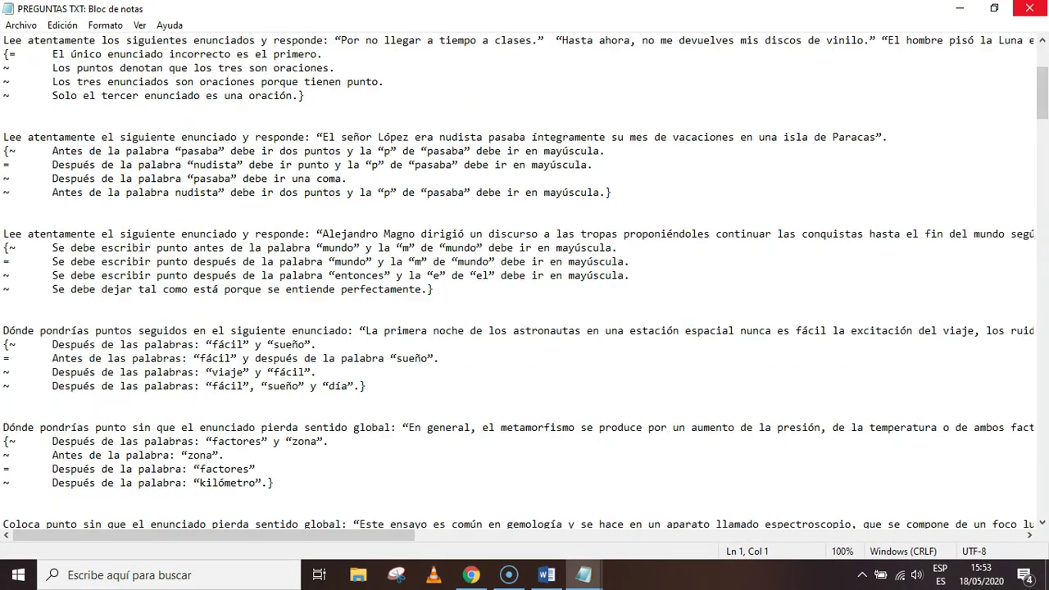
{"action": "left_click", "coordinate": [1024, 8]}
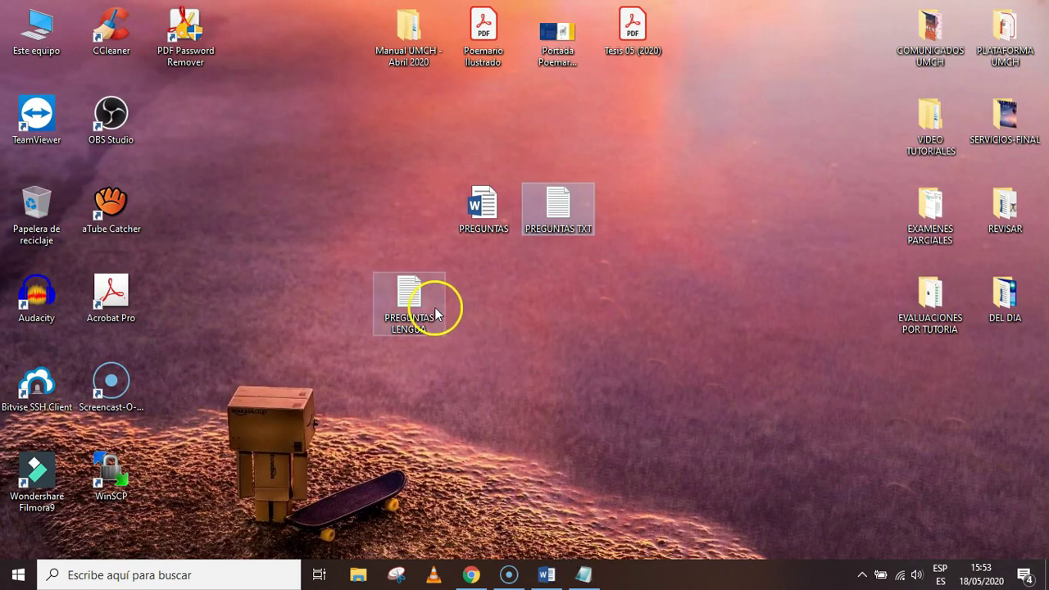
Step: Return to the PREGUNTAS LENGUA file and review its braces, answer markers and blank lines between questions
{"action": "left_click", "coordinate": [583, 578]}
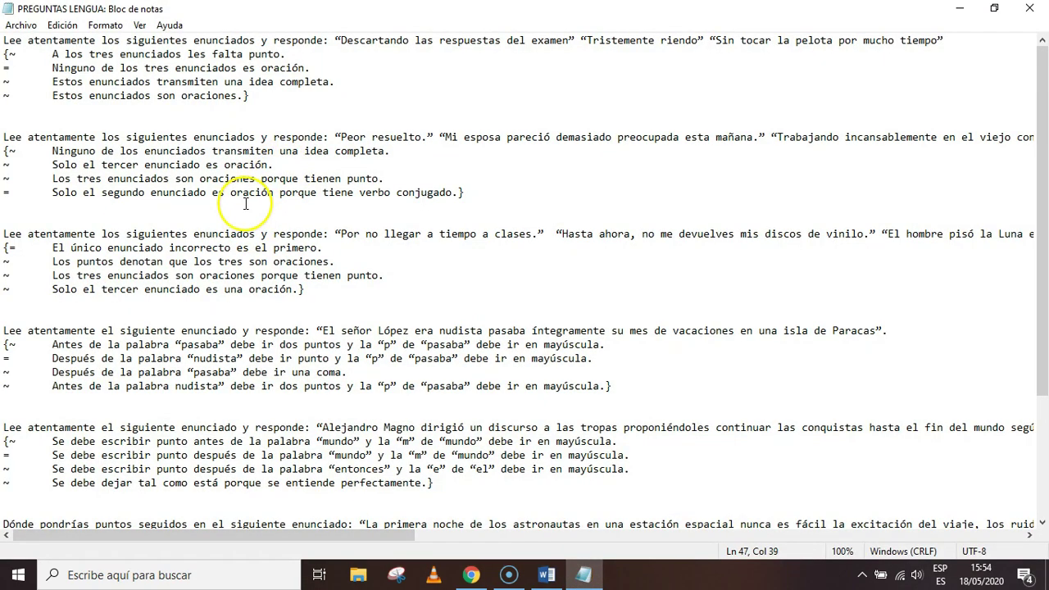
{"action": "scroll", "coordinate": [629, 205], "scroll_direction": "down", "scroll_amount": 5}
{"action": "scroll", "coordinate": [635, 296], "scroll_direction": "up", "scroll_amount": 5}
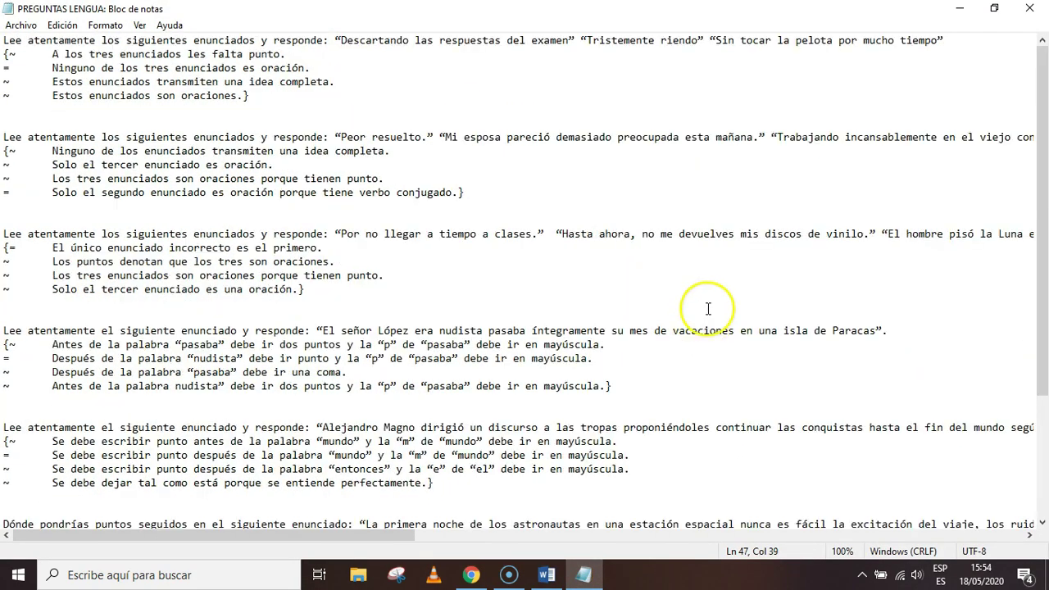
{"action": "left_click", "coordinate": [215, 237]}
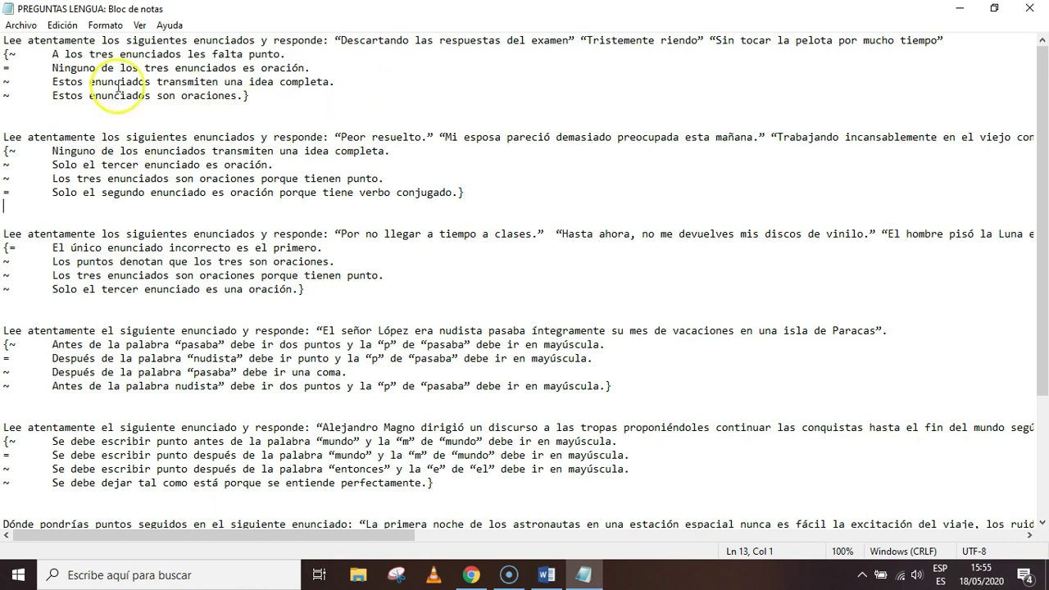
{"action": "left_click", "coordinate": [262, 95]}
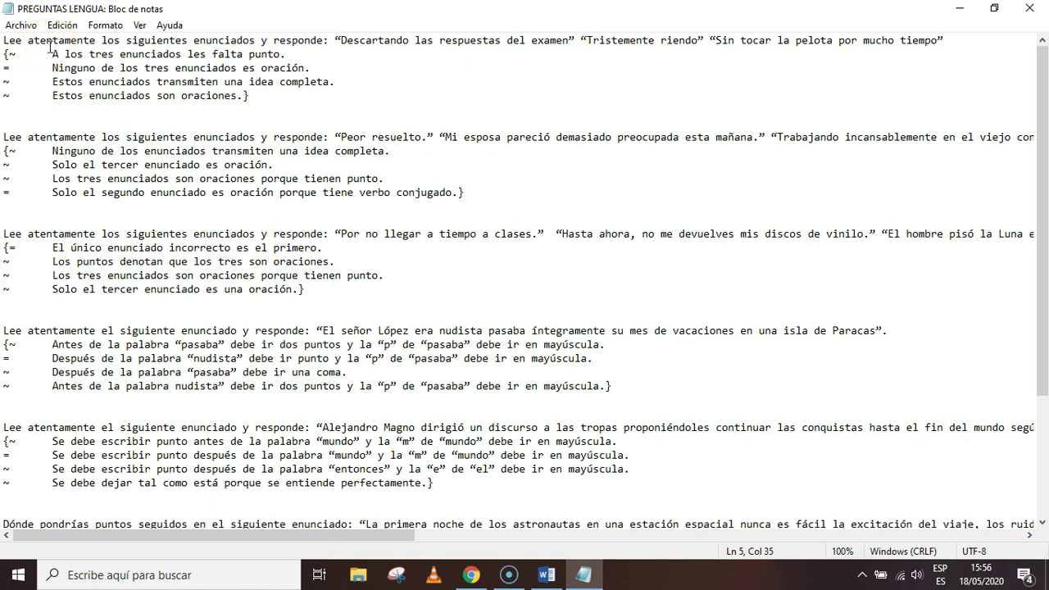
Step: Save a copy of the text file as PREGUNTAS LENGUA OK with UTF-8 encoding on the desktop and close the file
{"action": "left_click", "coordinate": [21, 25]}
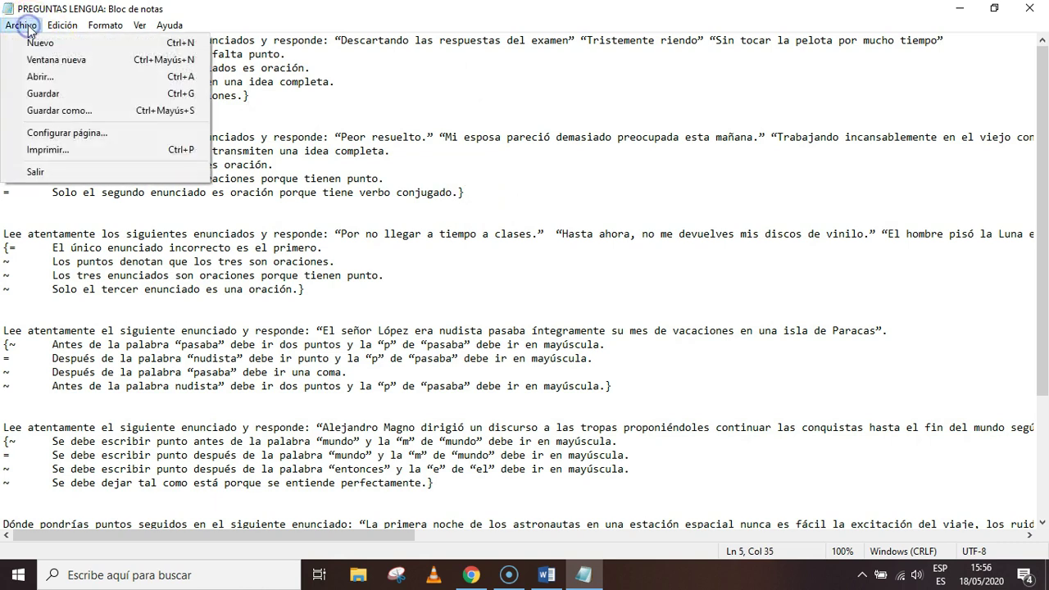
{"action": "left_click", "coordinate": [64, 112]}
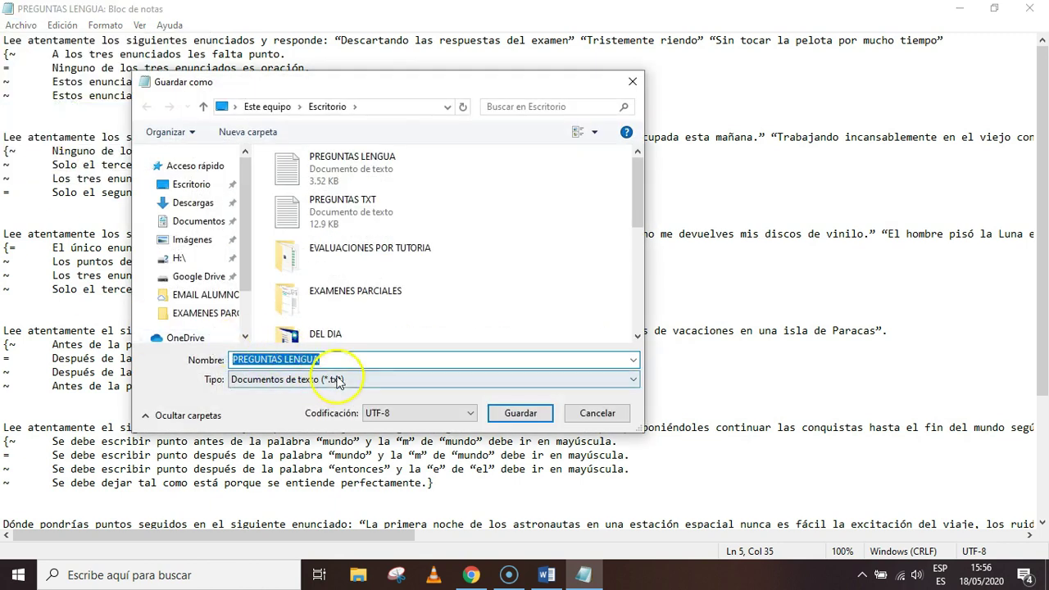
{"action": "left_click", "coordinate": [342, 364]}
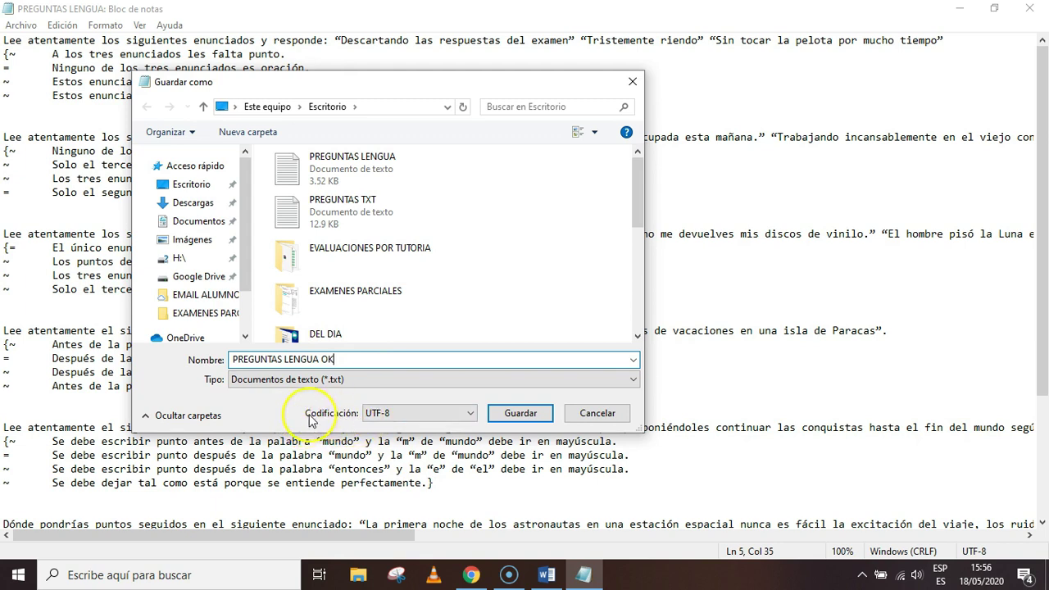
{"action": "left_click", "coordinate": [467, 414]}
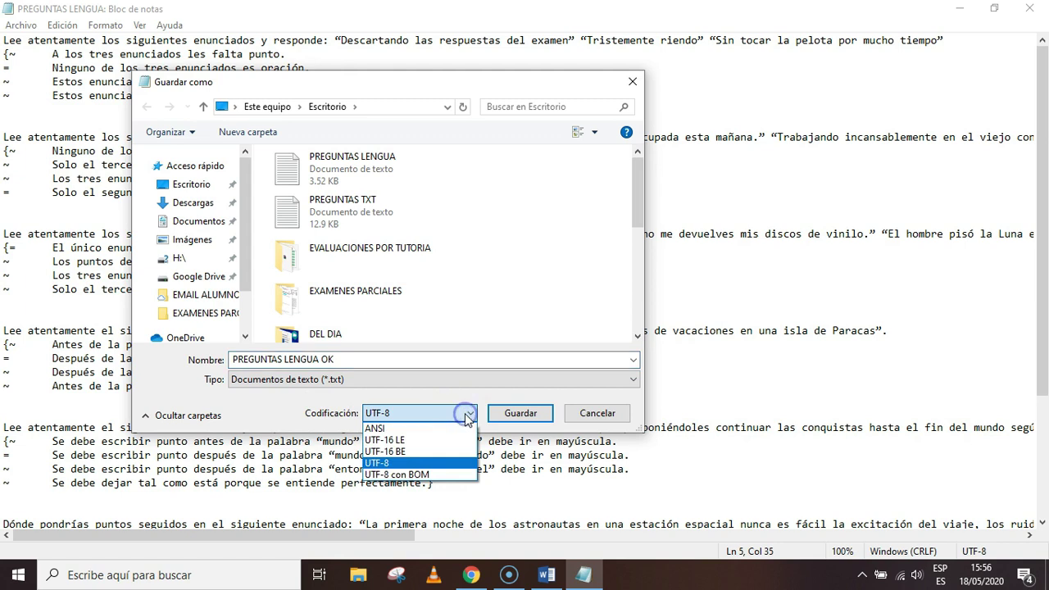
{"action": "left_click", "coordinate": [389, 464]}
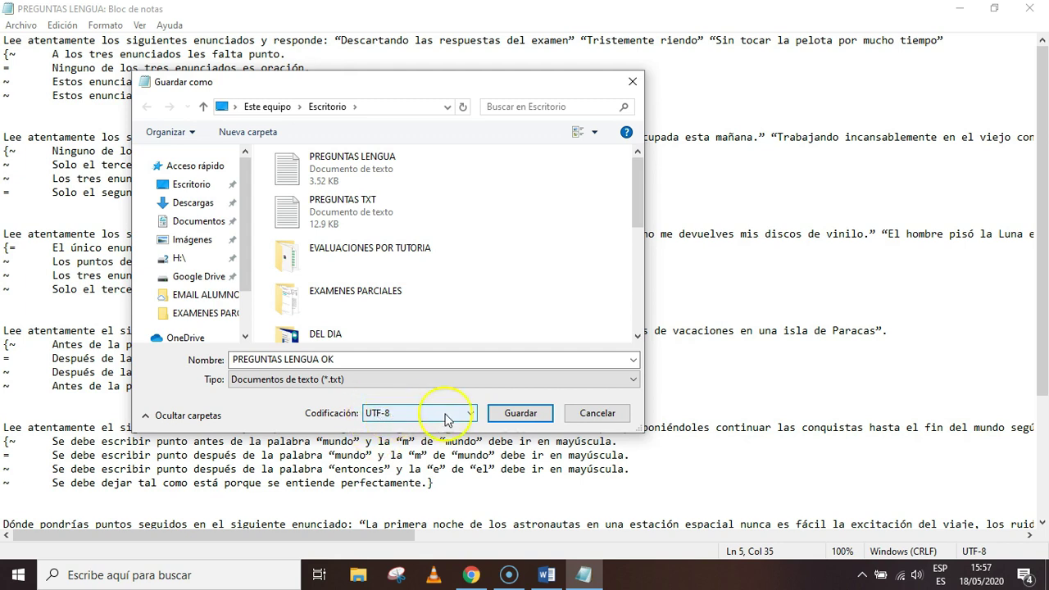
{"action": "left_click", "coordinate": [520, 414]}
{"action": "key", "text": "alt+F4"}
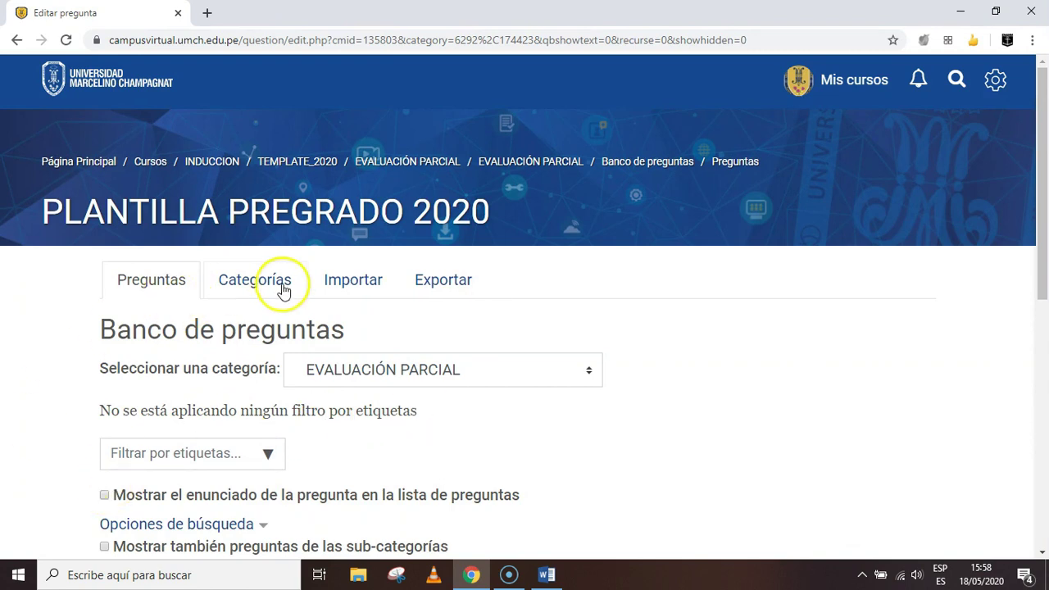
Step: Review the question categories defined for the EVALUACIÓN PARCIAL quiz and the PLANTILLA PREGRADO 2020 course
{"action": "left_click", "coordinate": [256, 281]}
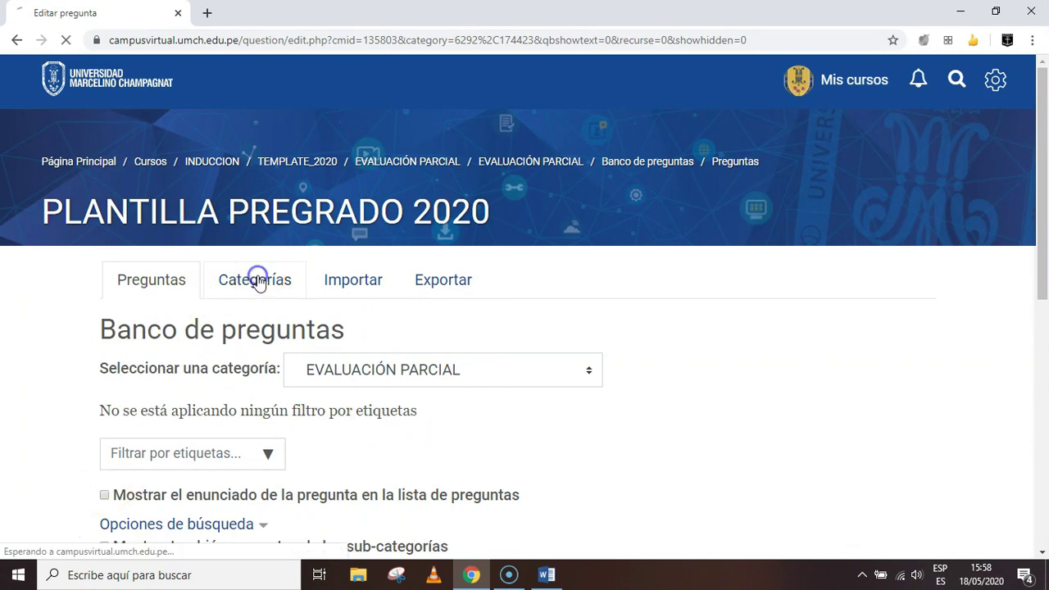
{"action": "scroll", "coordinate": [270, 328], "scroll_direction": "down", "scroll_amount": 3}
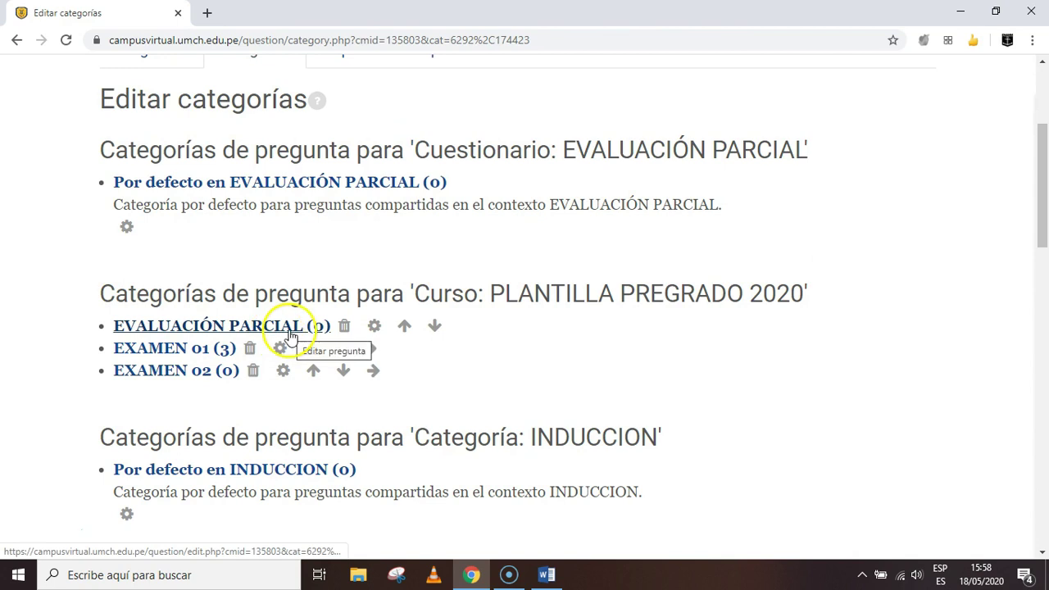
{"action": "scroll", "coordinate": [515, 265], "scroll_direction": "up", "scroll_amount": 2}
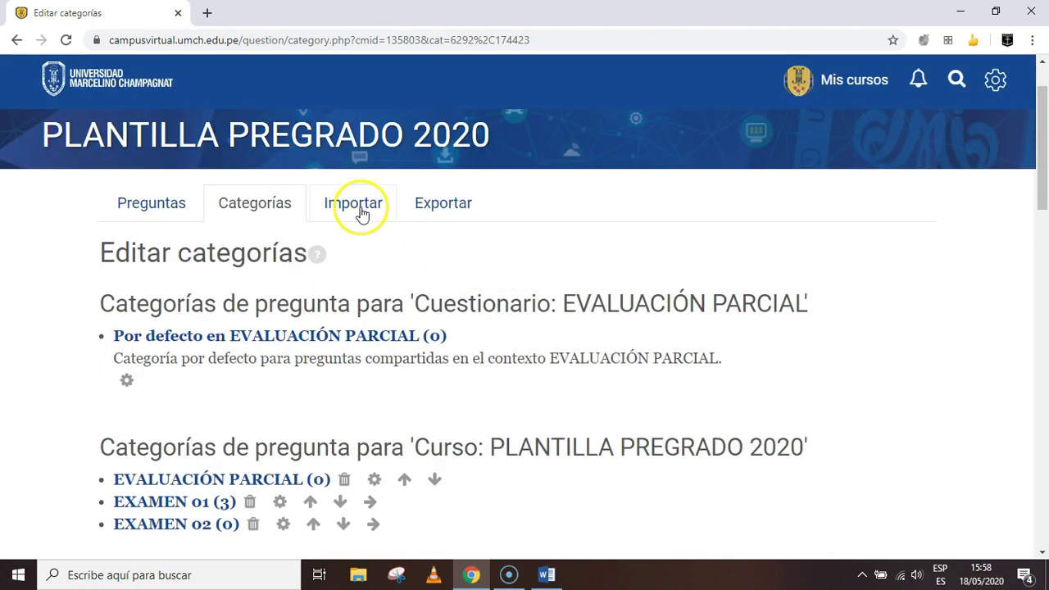
Step: Set up a question import from a file with Formato GIFT and EVALUACIÓN PARCIAL of the course as the target category
{"action": "left_click", "coordinate": [358, 209]}
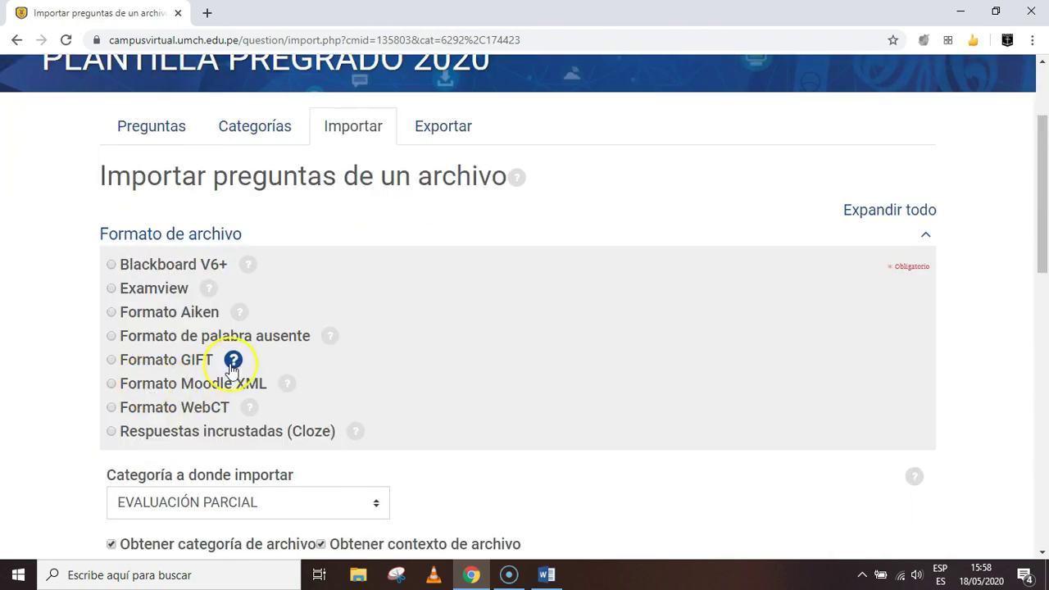
{"action": "scroll", "coordinate": [180, 344], "scroll_direction": "down", "scroll_amount": 1}
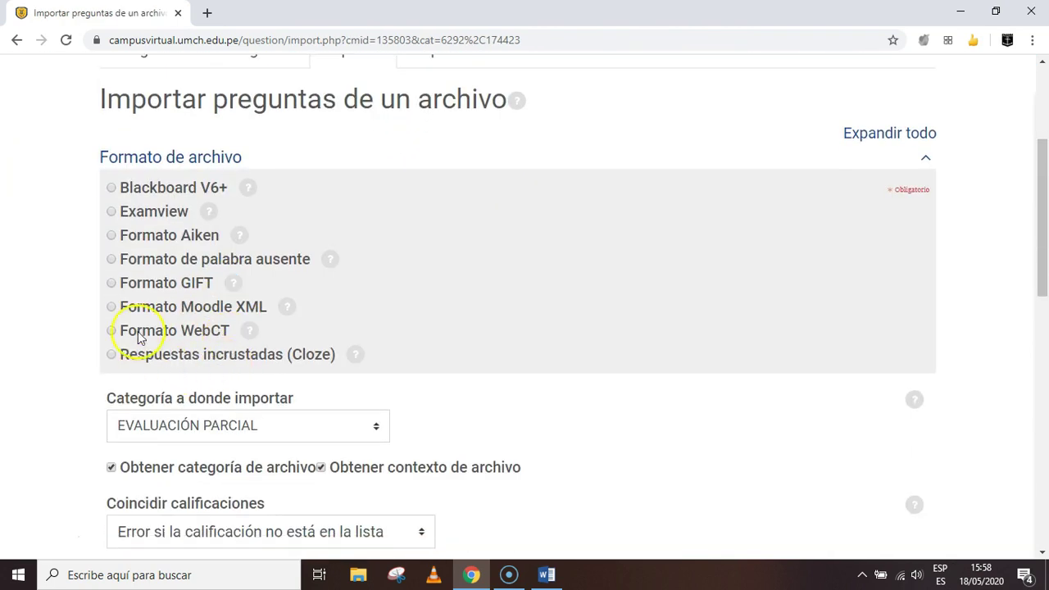
{"action": "left_click", "coordinate": [112, 283]}
{"action": "scroll", "coordinate": [312, 281], "scroll_direction": "down", "scroll_amount": 2}
{"action": "left_click", "coordinate": [366, 277]}
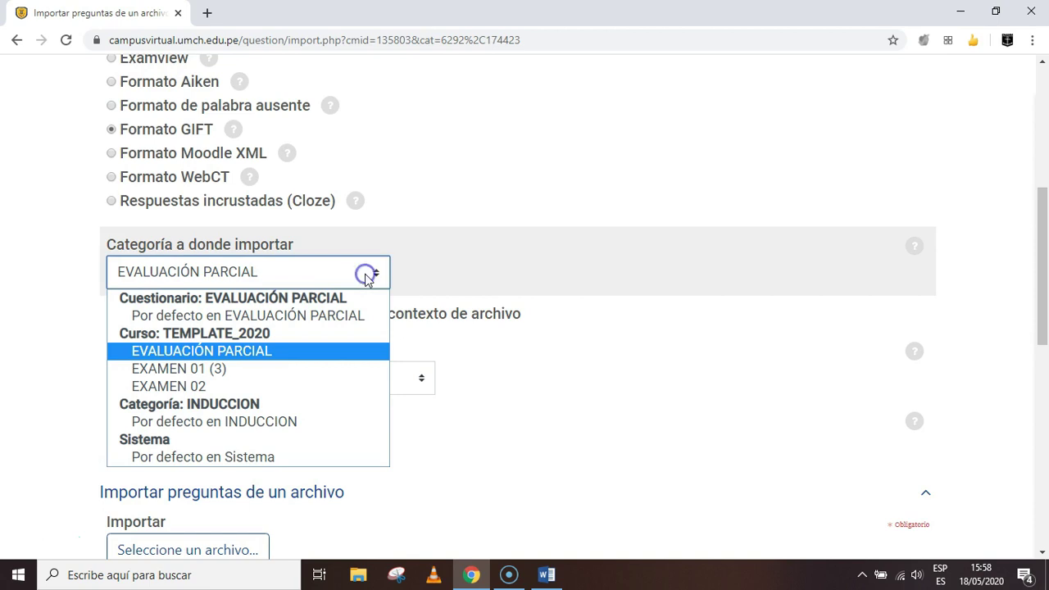
{"action": "left_click", "coordinate": [240, 357]}
{"action": "scroll", "coordinate": [447, 304], "scroll_direction": "down", "scroll_amount": 2}
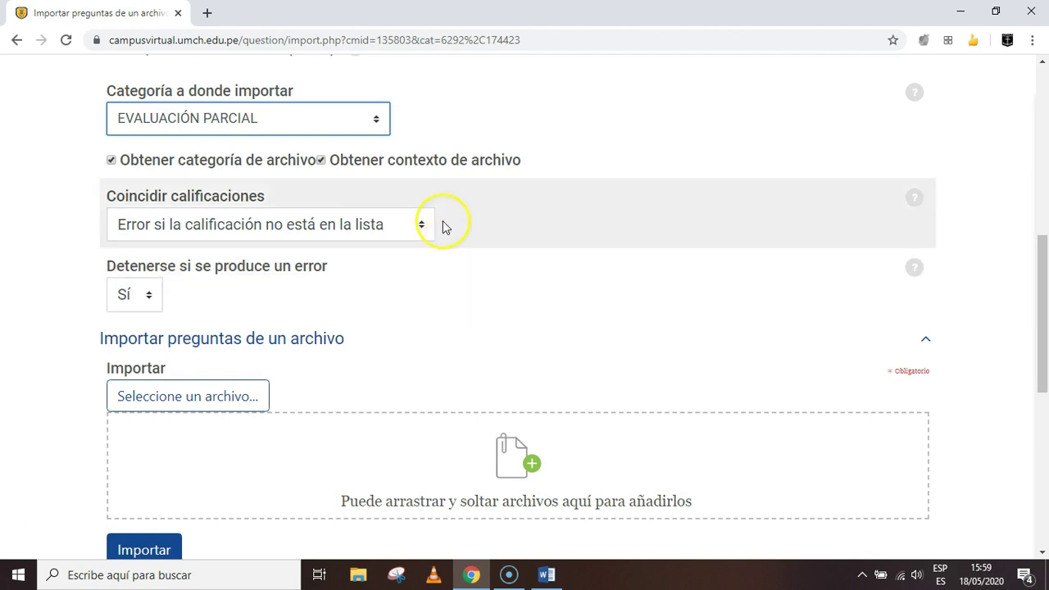
Step: Add the PREGUNTAS TXT file from the desktop to the import form and restore the browser to full screen
{"action": "scroll", "coordinate": [738, 201], "scroll_direction": "down", "scroll_amount": 2}
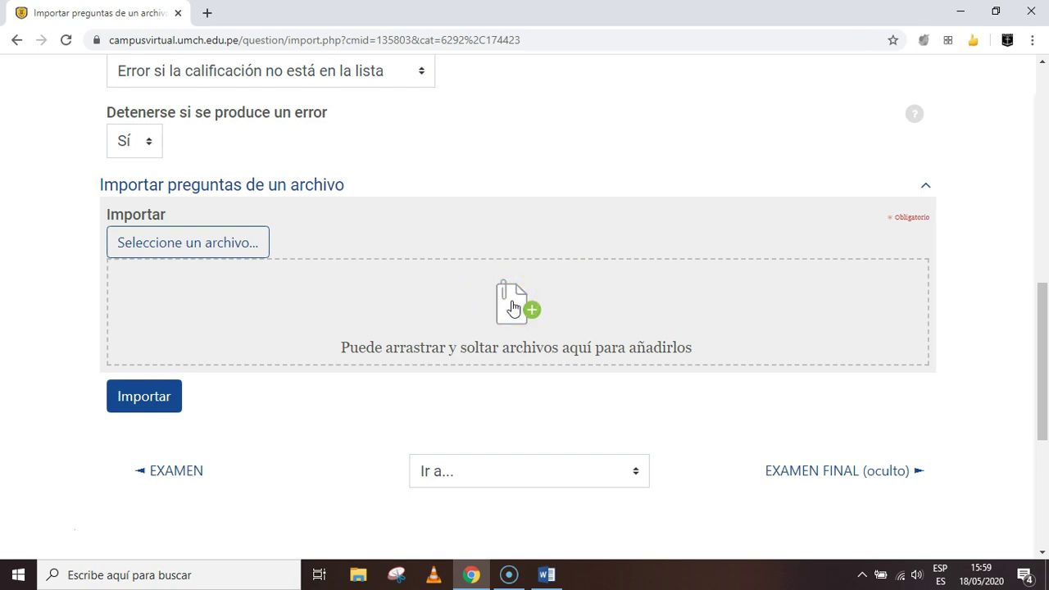
{"action": "double_click", "coordinate": [509, 12]}
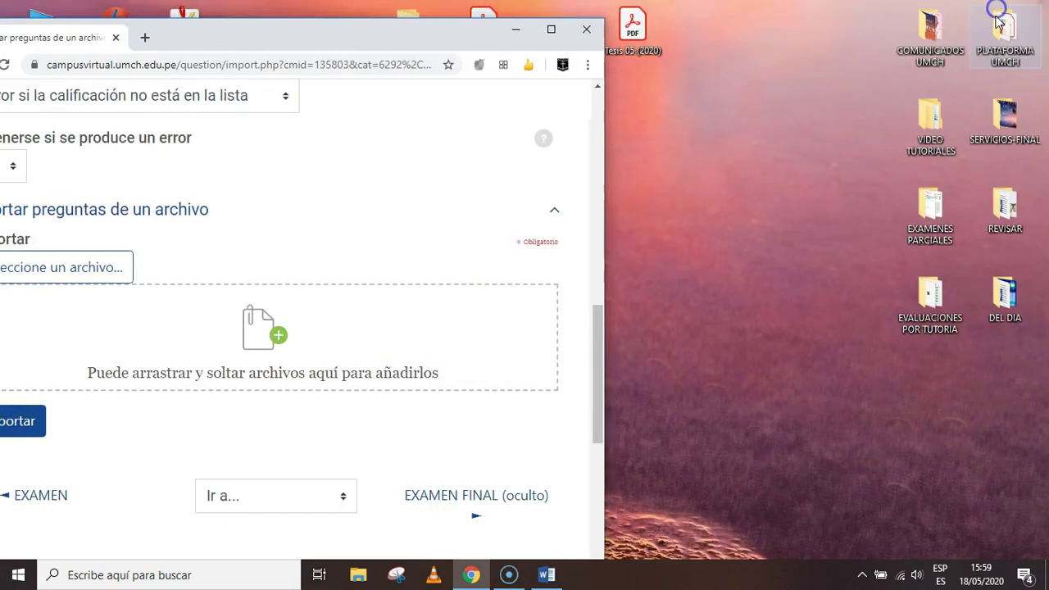
{"action": "left_click_drag", "start_coordinate": [424, 41], "coordinate": [417, 43]}
{"action": "left_click_drag", "start_coordinate": [274, 28], "coordinate": [327, 23]}
{"action": "left_click", "coordinate": [558, 293]}
{"action": "left_click_drag", "start_coordinate": [558, 294], "coordinate": [168, 319]}
{"action": "key", "text": "super+Up"}
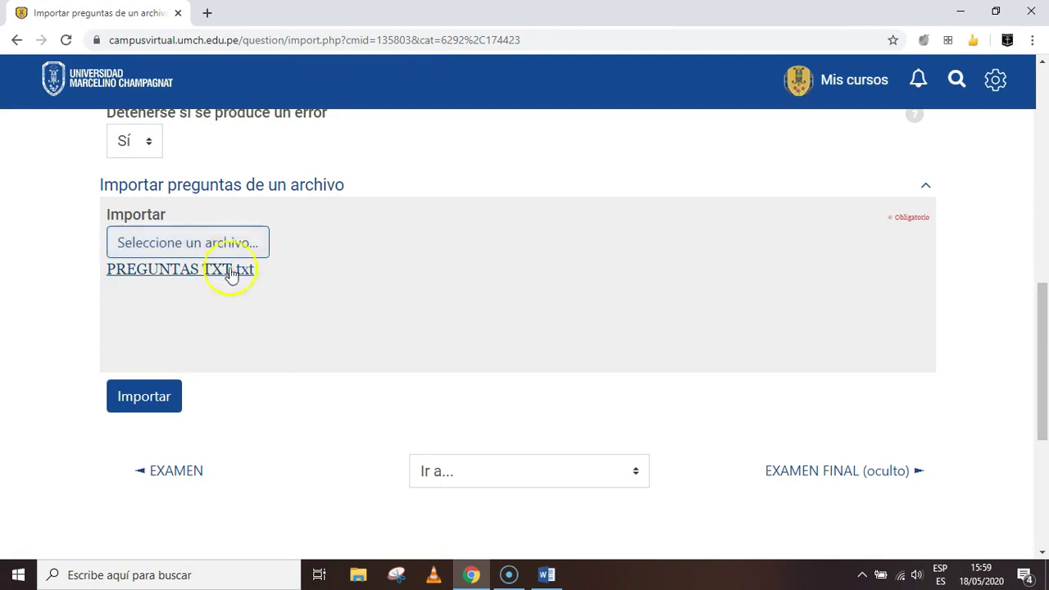
Step: Check the import settings and import the questions from PREGUNTAS TXT.txt
{"action": "scroll", "coordinate": [231, 276], "scroll_direction": "down", "scroll_amount": 1}
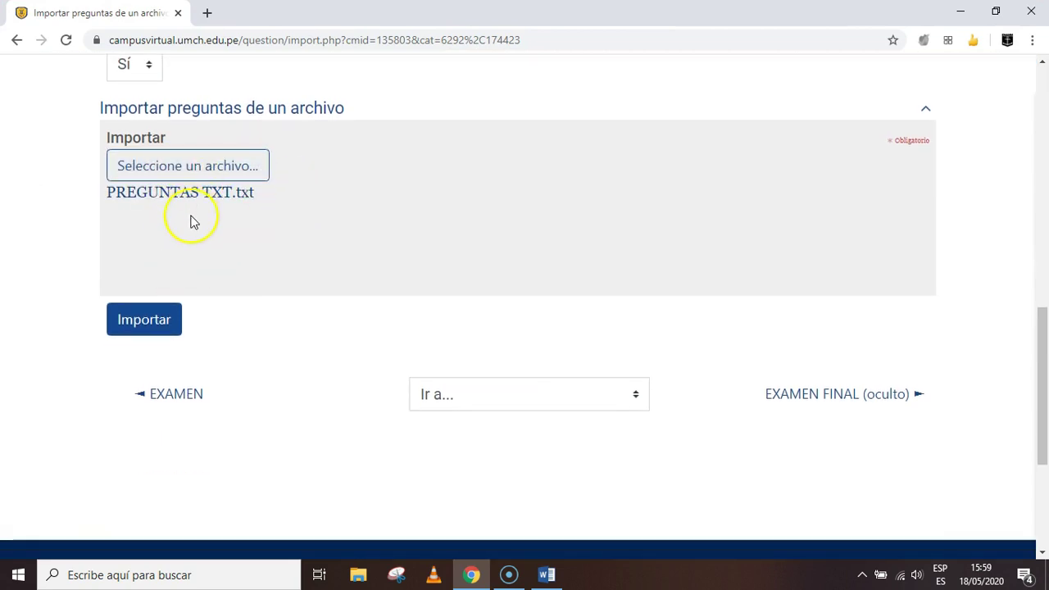
{"action": "left_click", "coordinate": [144, 326]}
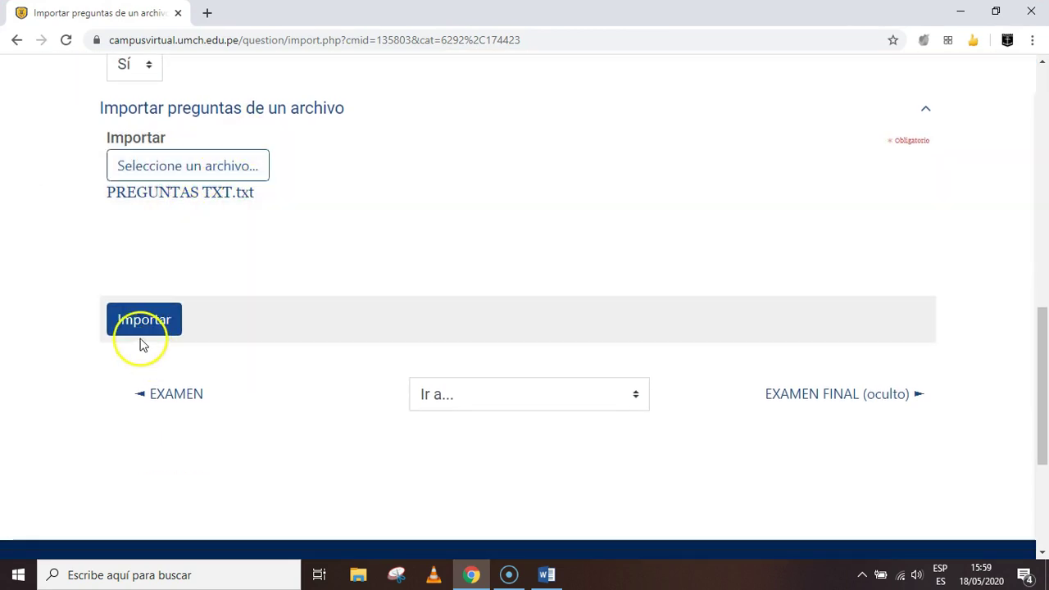
{"action": "scroll", "coordinate": [292, 304], "scroll_direction": "up", "scroll_amount": 6}
{"action": "scroll", "coordinate": [345, 226], "scroll_direction": "down", "scroll_amount": 7}
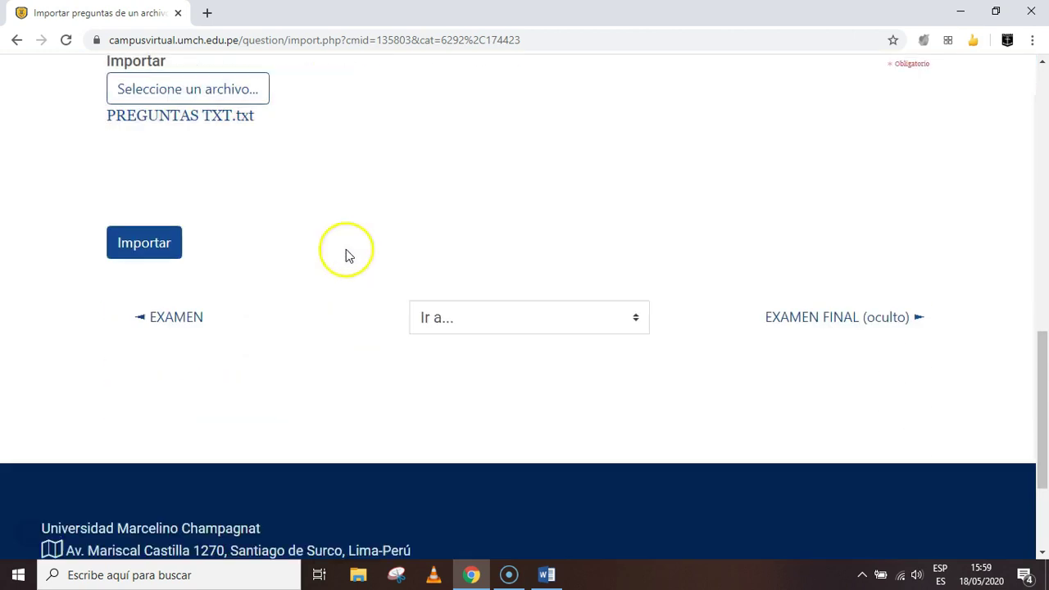
{"action": "scroll", "coordinate": [246, 222], "scroll_direction": "up", "scroll_amount": 1}
{"action": "left_click", "coordinate": [145, 321]}
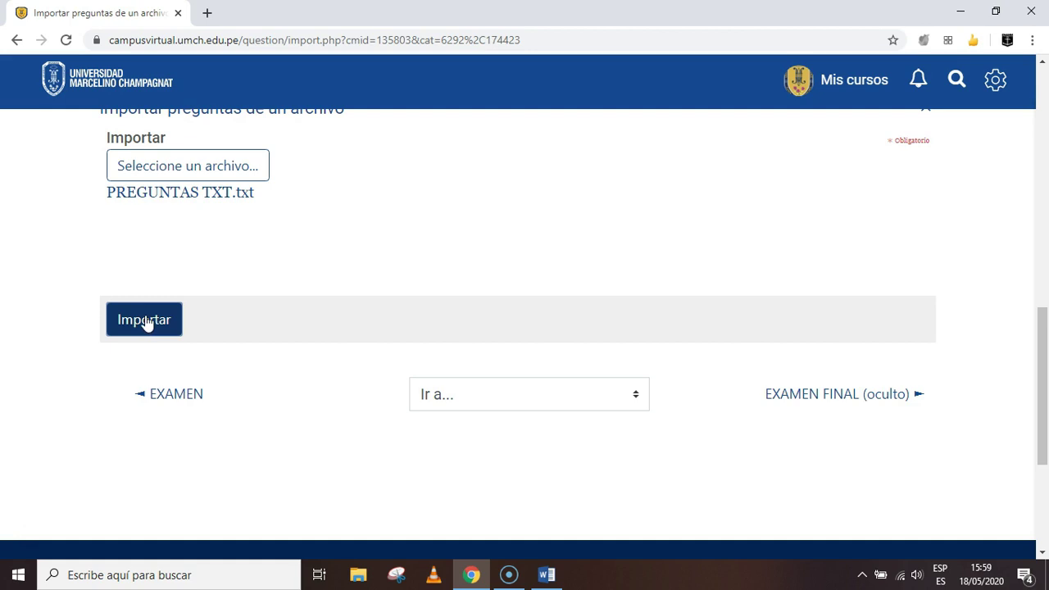
{"action": "left_click", "coordinate": [145, 321]}
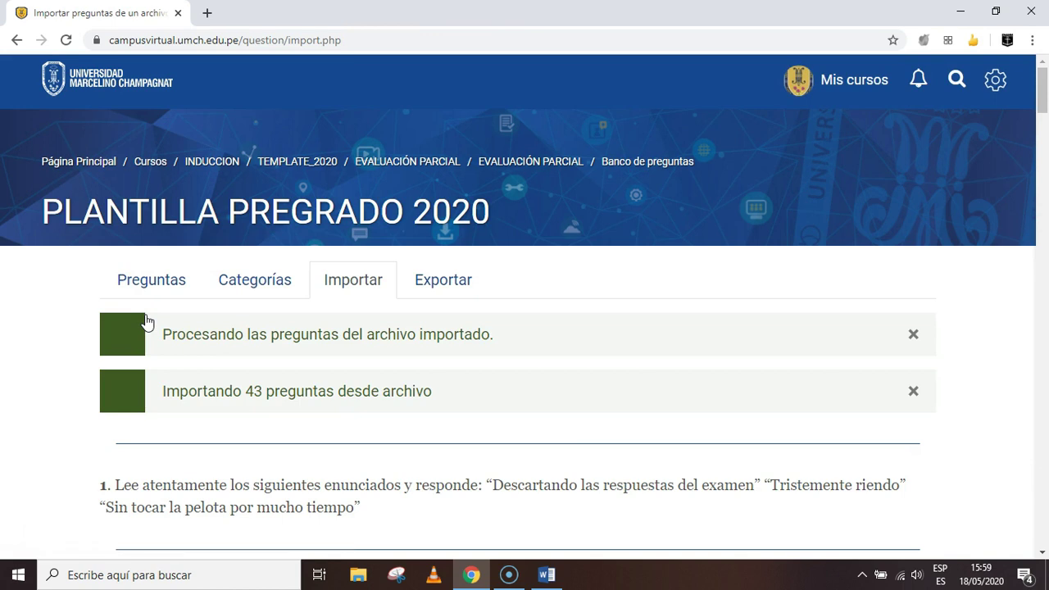
Step: Review the imported questions down to the last one and continue to the question bank
{"action": "scroll", "coordinate": [409, 379], "scroll_direction": "down", "scroll_amount": 1}
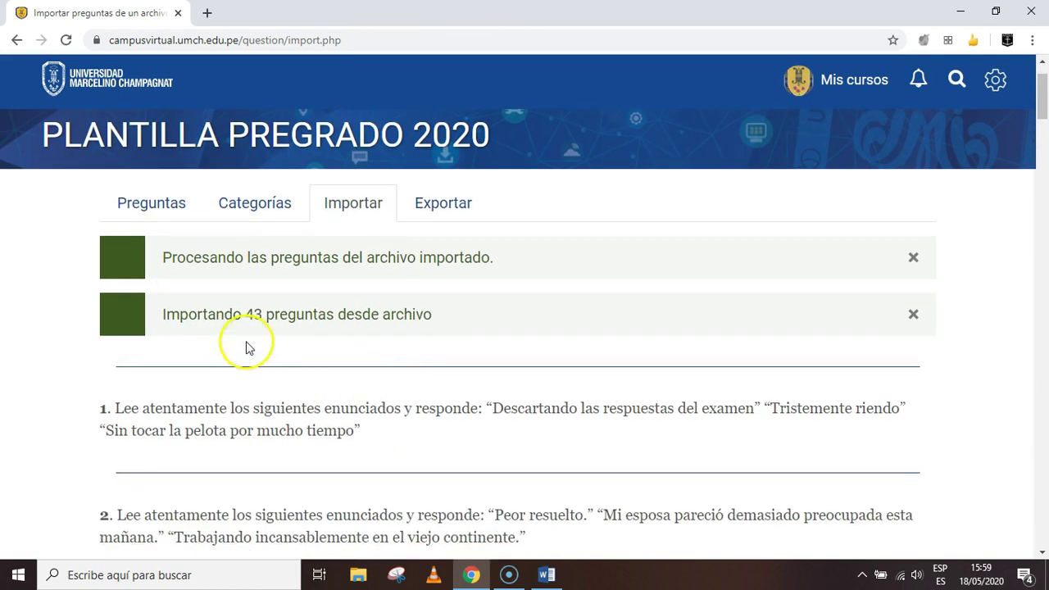
{"action": "scroll", "coordinate": [163, 277], "scroll_direction": "down", "scroll_amount": 1}
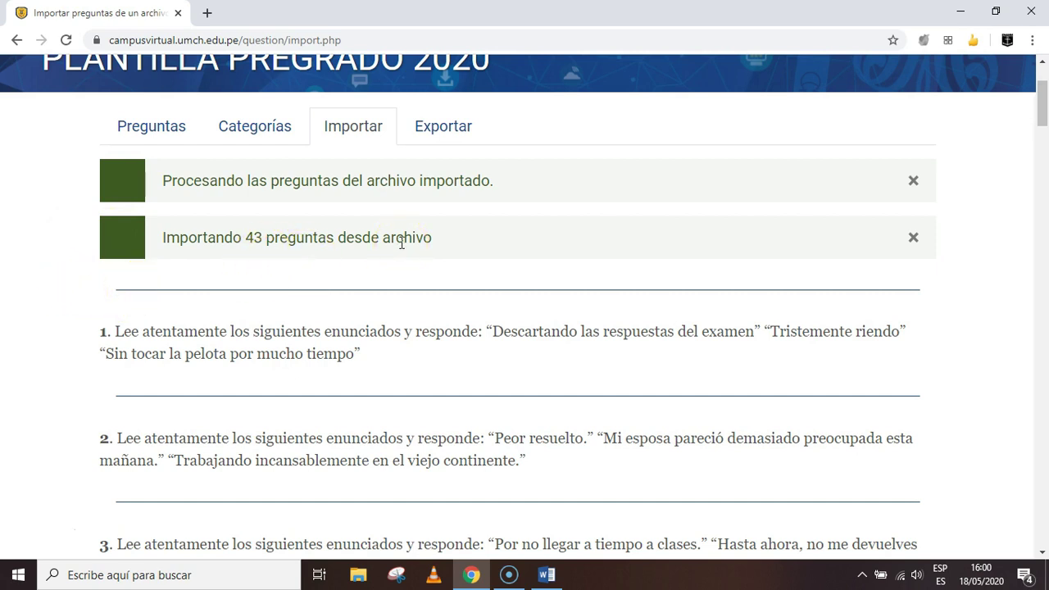
{"action": "key", "text": "End"}
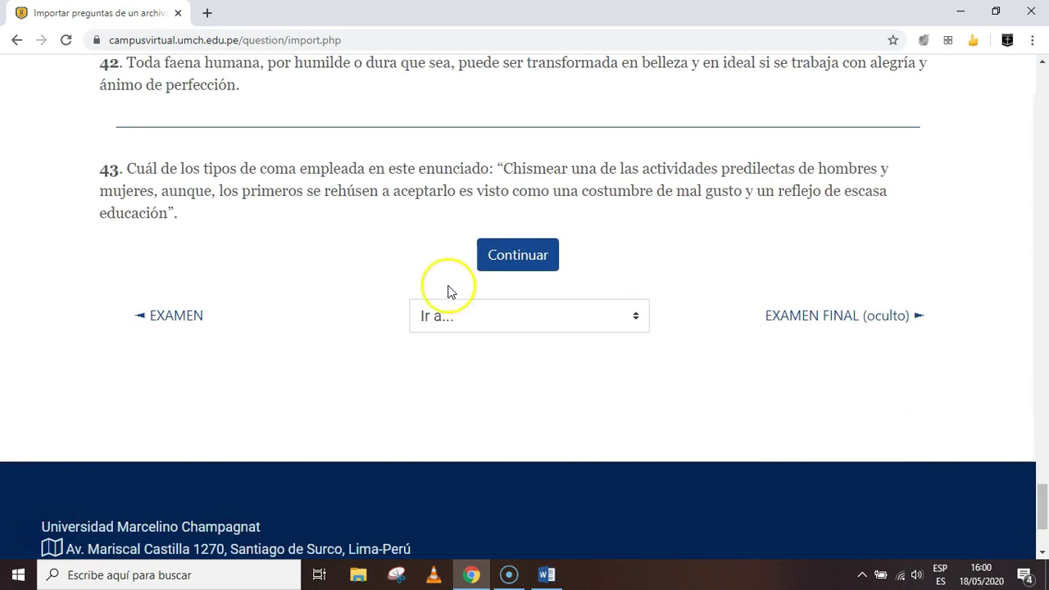
{"action": "left_click", "coordinate": [529, 257]}
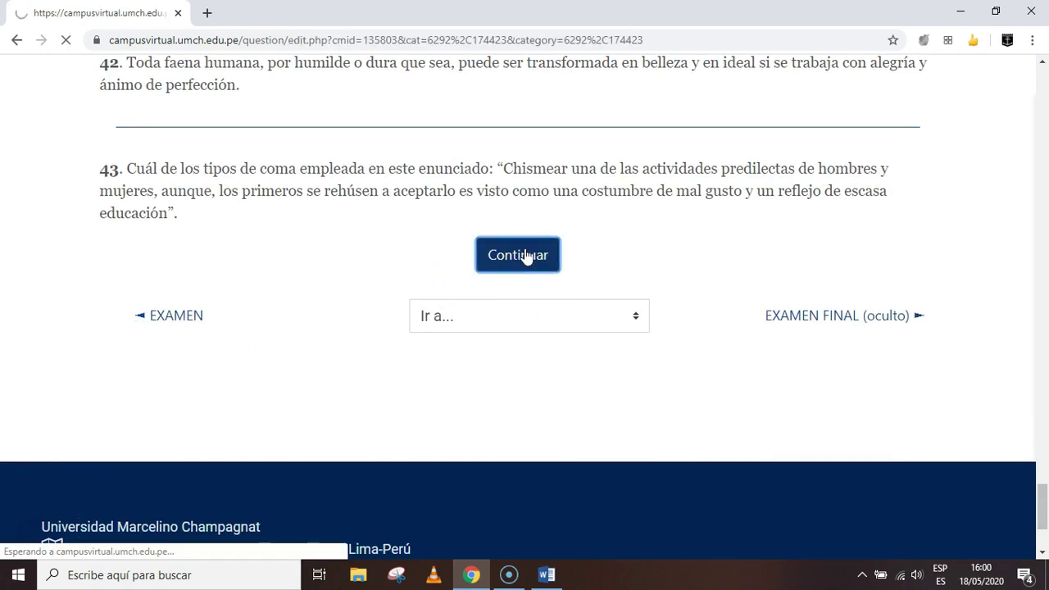
Step: Preview one of the imported questions about types of comma from the question bank and close the preview
{"action": "scroll", "coordinate": [127, 302], "scroll_direction": "down", "scroll_amount": 5}
{"action": "scroll", "coordinate": [127, 309], "scroll_direction": "down", "scroll_amount": 1}
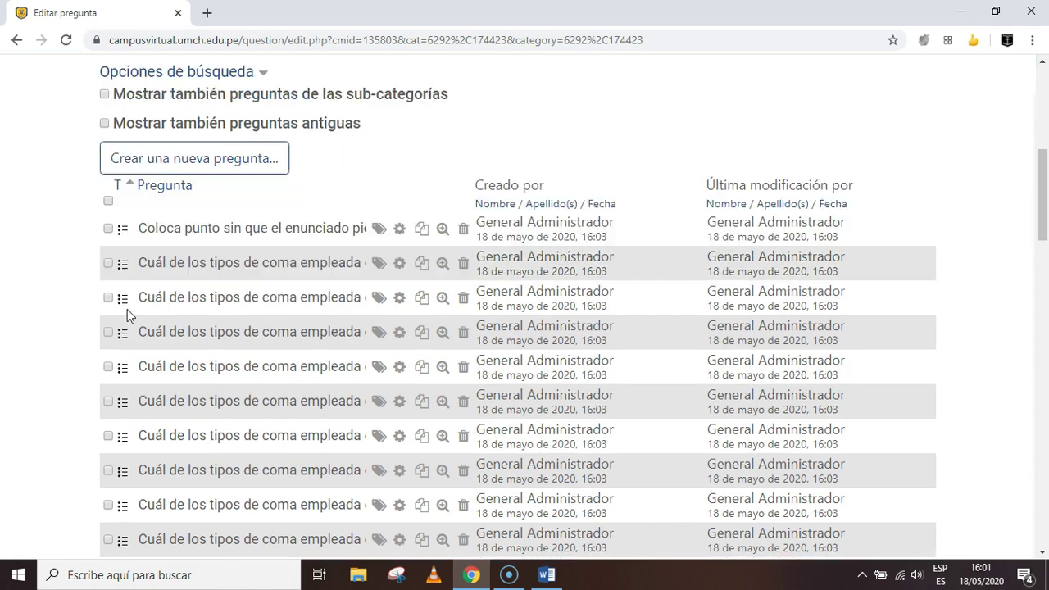
{"action": "scroll", "coordinate": [279, 302], "scroll_direction": "up", "scroll_amount": 2}
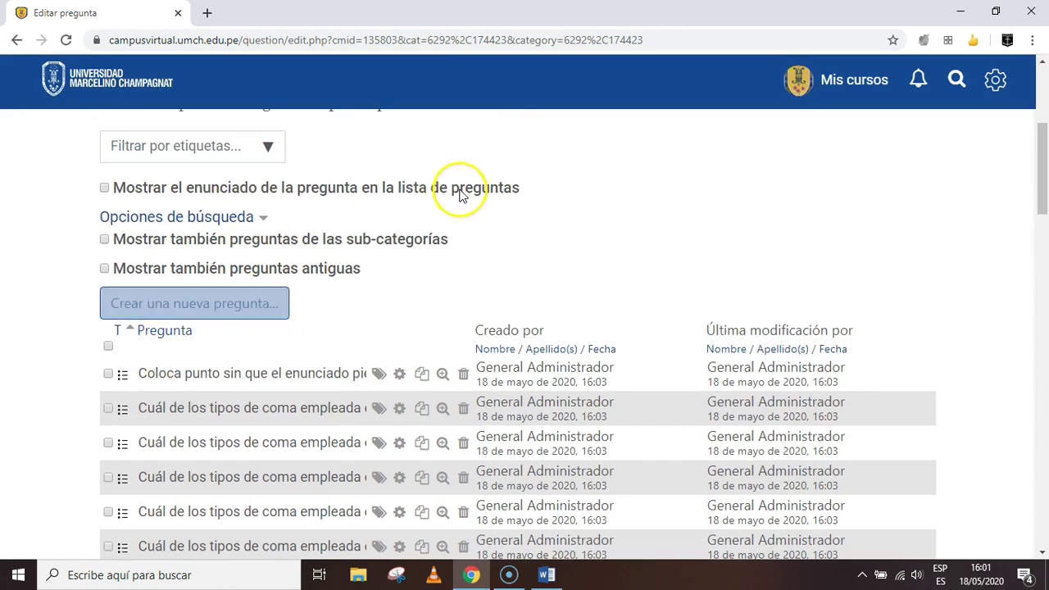
{"action": "scroll", "coordinate": [339, 290], "scroll_direction": "up", "scroll_amount": 2}
{"action": "scroll", "coordinate": [455, 228], "scroll_direction": "down", "scroll_amount": 10}
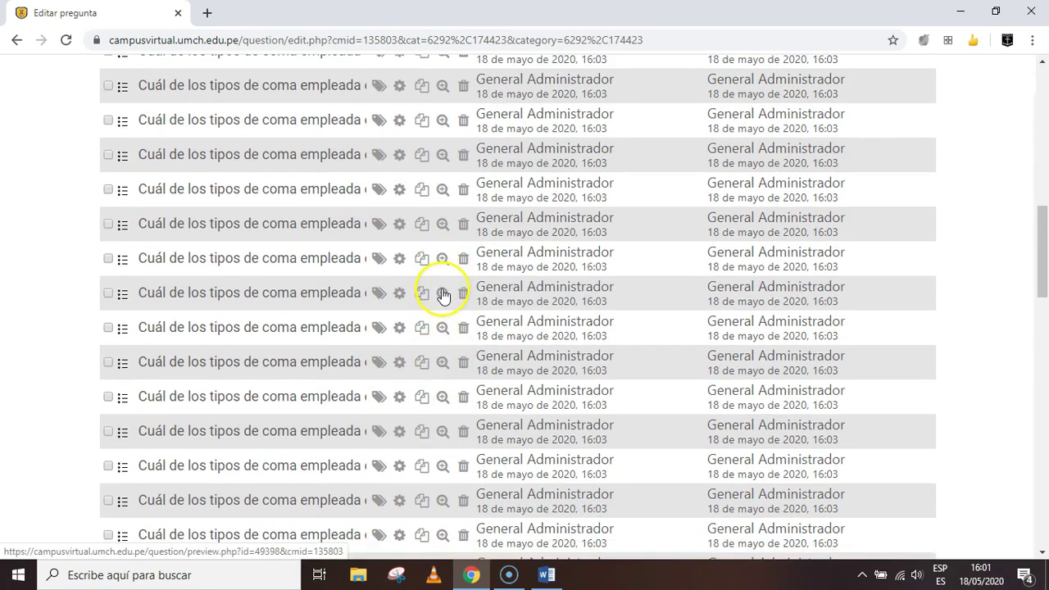
{"action": "left_click", "coordinate": [443, 295]}
{"action": "scroll", "coordinate": [205, 273], "scroll_direction": "down", "scroll_amount": 1}
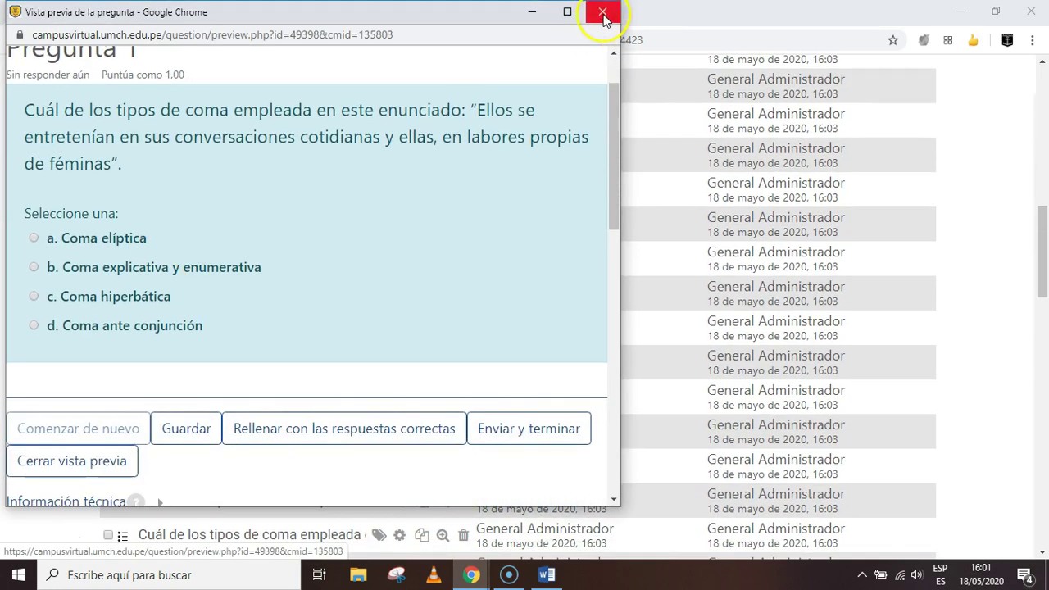
{"action": "left_click", "coordinate": [602, 14]}
Step: Examine the full list of imported questions in the EVALUACIÓN PARCIAL category
{"action": "scroll", "coordinate": [131, 270], "scroll_direction": "up", "scroll_amount": 5}
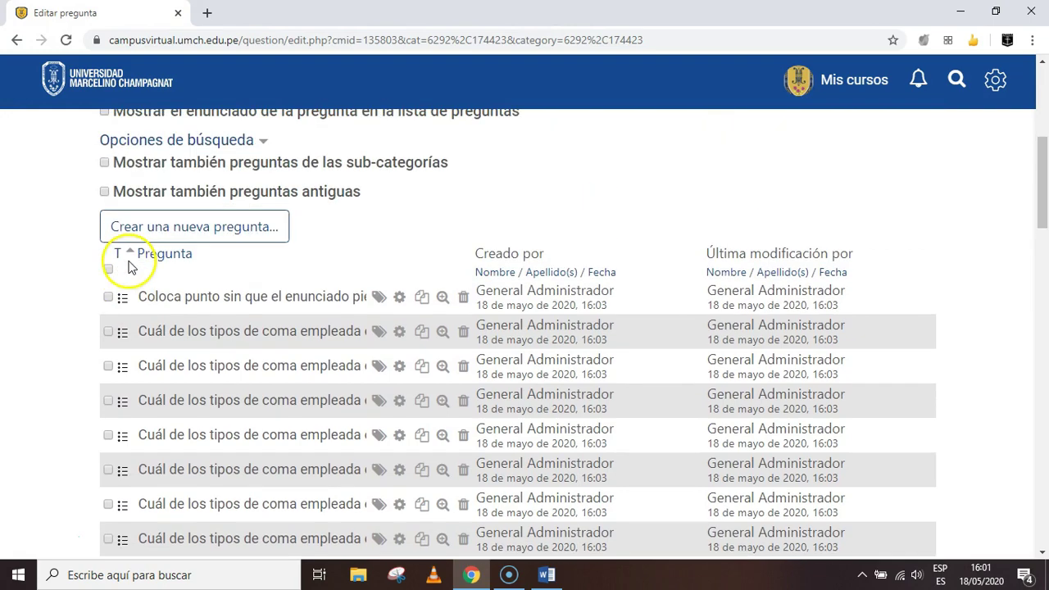
{"action": "scroll", "coordinate": [129, 331], "scroll_direction": "down", "scroll_amount": 3}
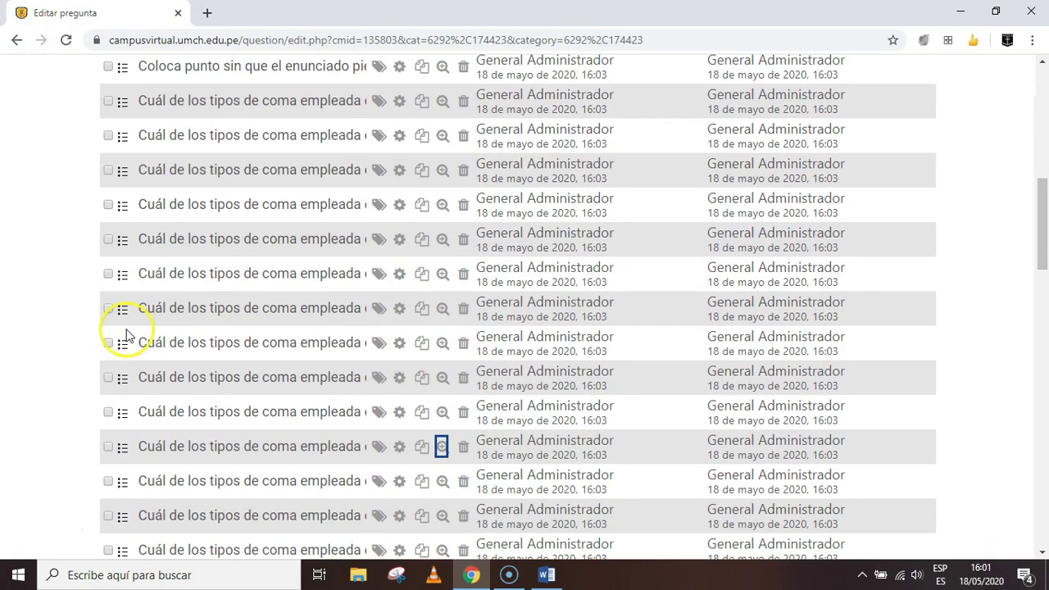
{"action": "scroll", "coordinate": [128, 338], "scroll_direction": "down", "scroll_amount": 5}
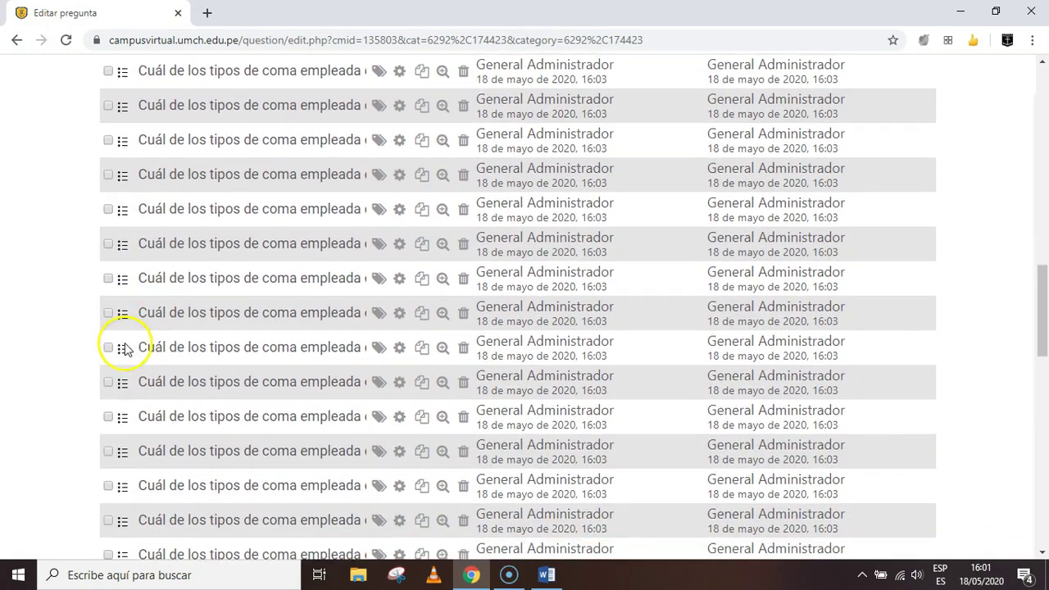
{"action": "scroll", "coordinate": [125, 348], "scroll_direction": "down", "scroll_amount": 8}
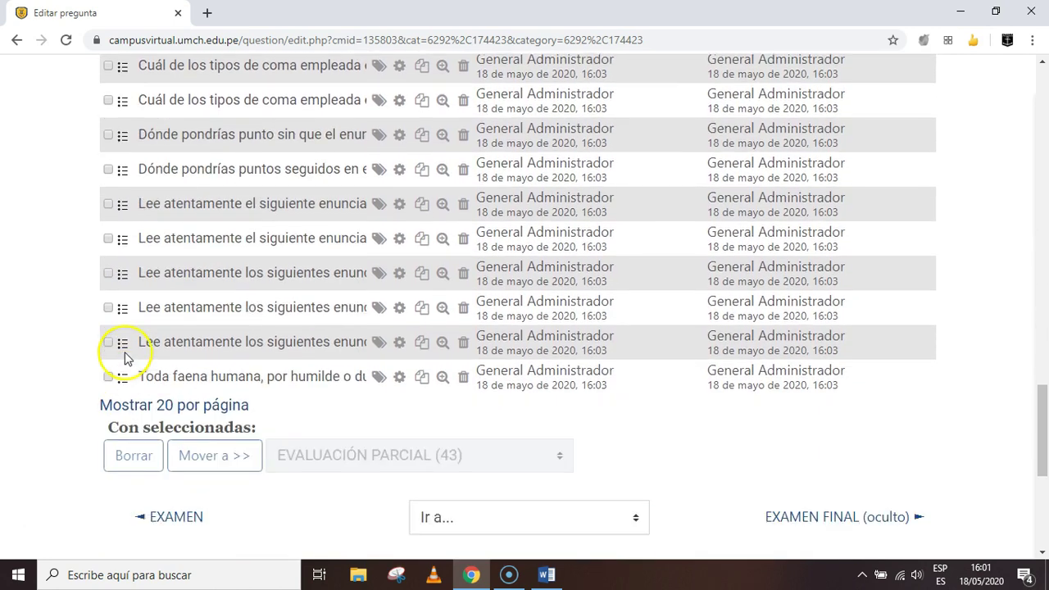
{"action": "scroll", "coordinate": [124, 357], "scroll_direction": "down", "scroll_amount": 1}
{"action": "scroll", "coordinate": [462, 341], "scroll_direction": "up", "scroll_amount": 9}
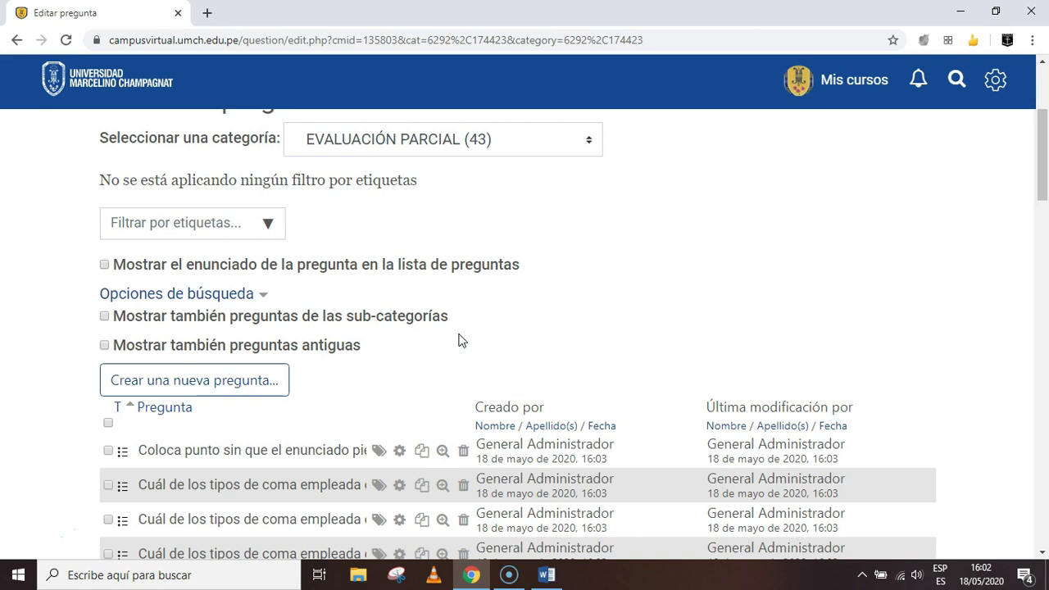
{"action": "scroll", "coordinate": [586, 299], "scroll_direction": "up", "scroll_amount": 3}
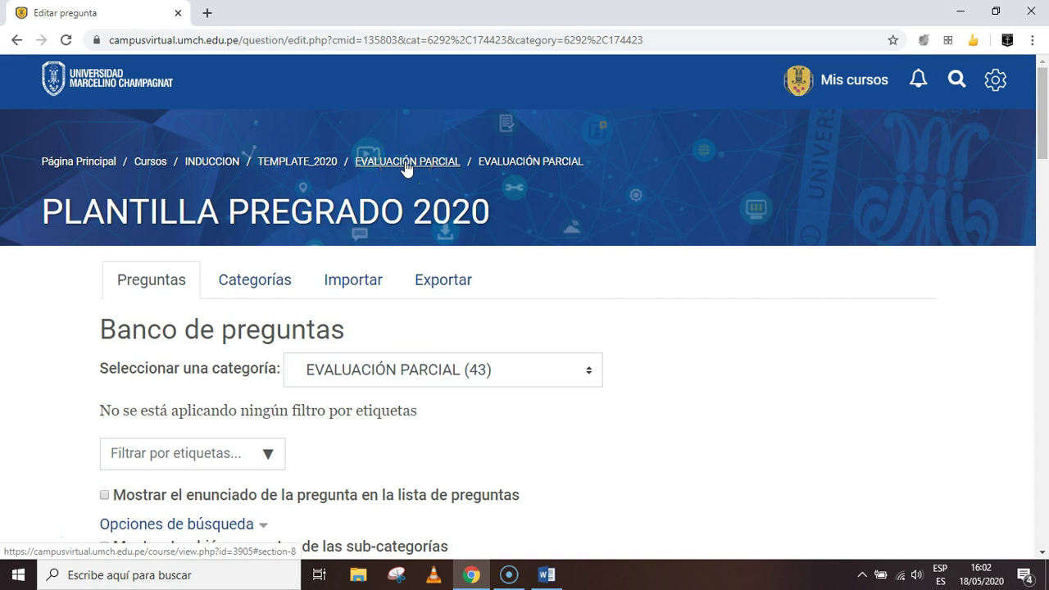
Step: Return to the EVALUACIÓN PARCIAL section of the course and open its quiz for editing
{"action": "left_click", "coordinate": [435, 164]}
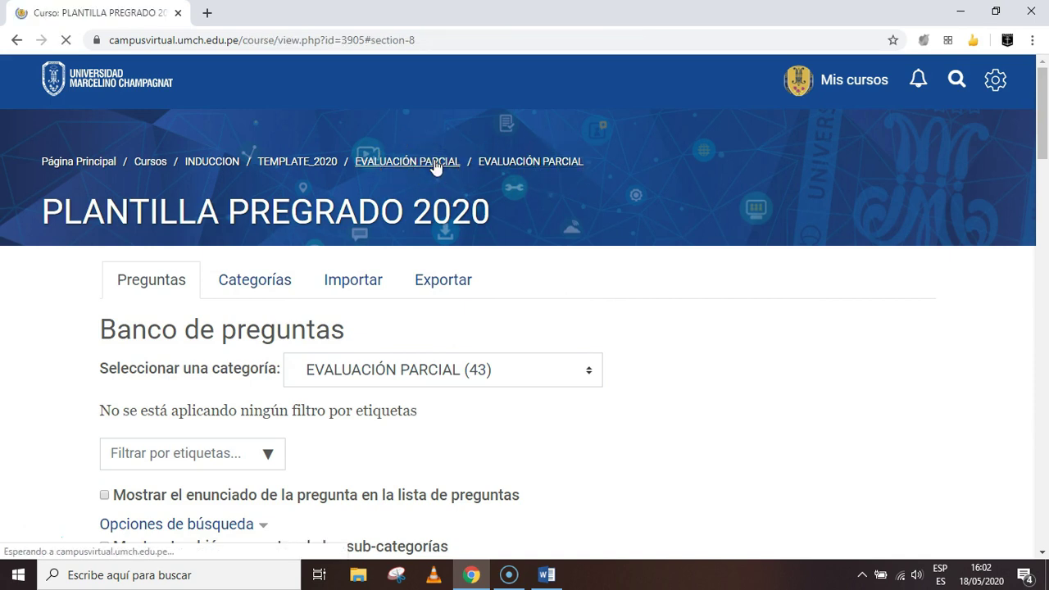
{"action": "scroll", "coordinate": [635, 245], "scroll_direction": "down", "scroll_amount": 3}
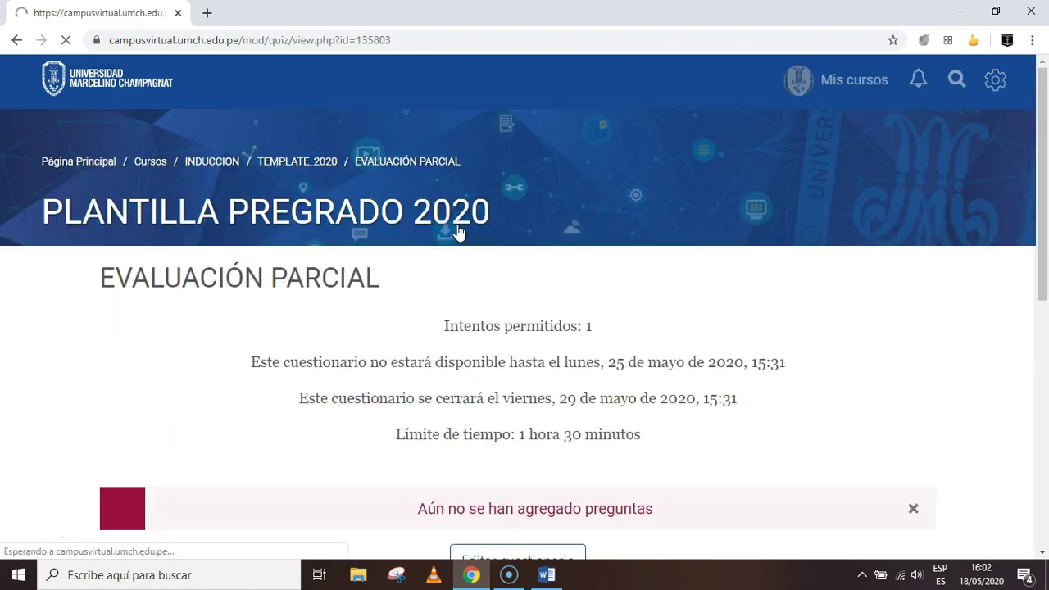
{"action": "scroll", "coordinate": [842, 305], "scroll_direction": "down", "scroll_amount": 3}
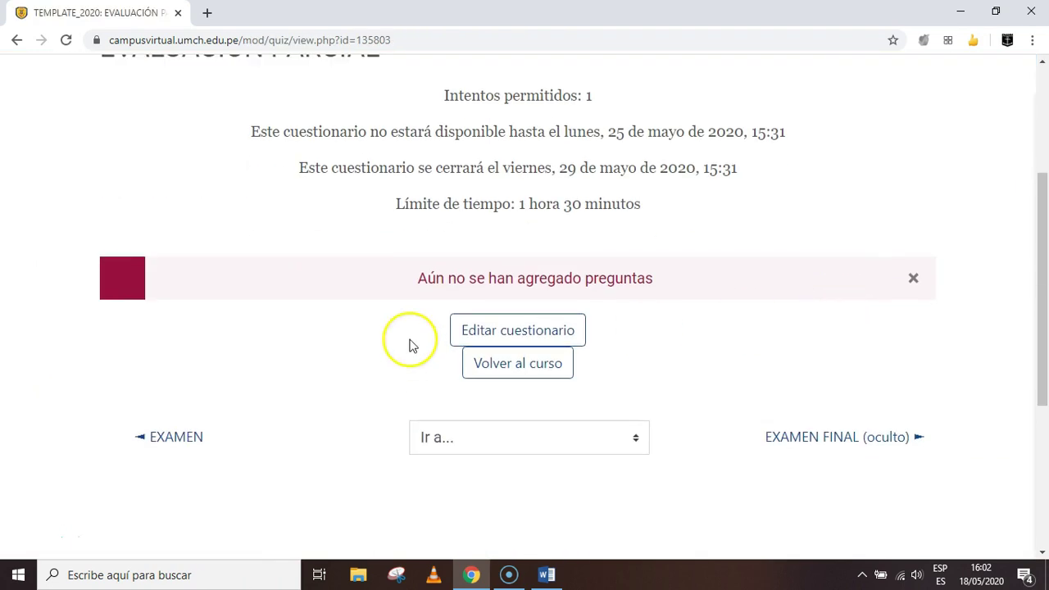
{"action": "left_click", "coordinate": [522, 336]}
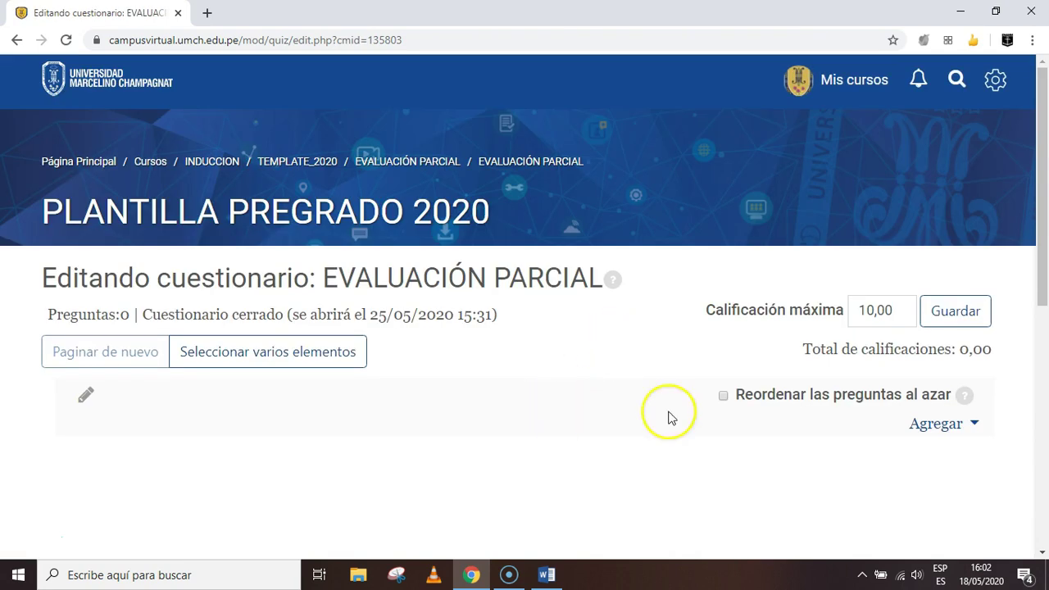
Step: Set the quiz's maximum grade to 20 and enable random reordering of its questions
{"action": "left_click_drag", "start_coordinate": [895, 310], "coordinate": [825, 304]}
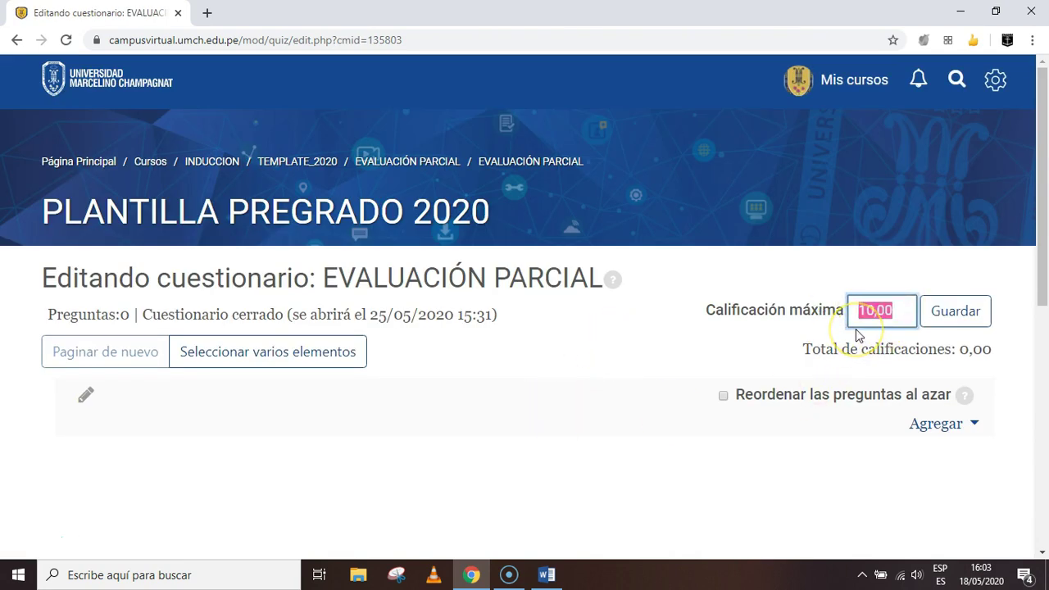
{"action": "type", "text": "20"}
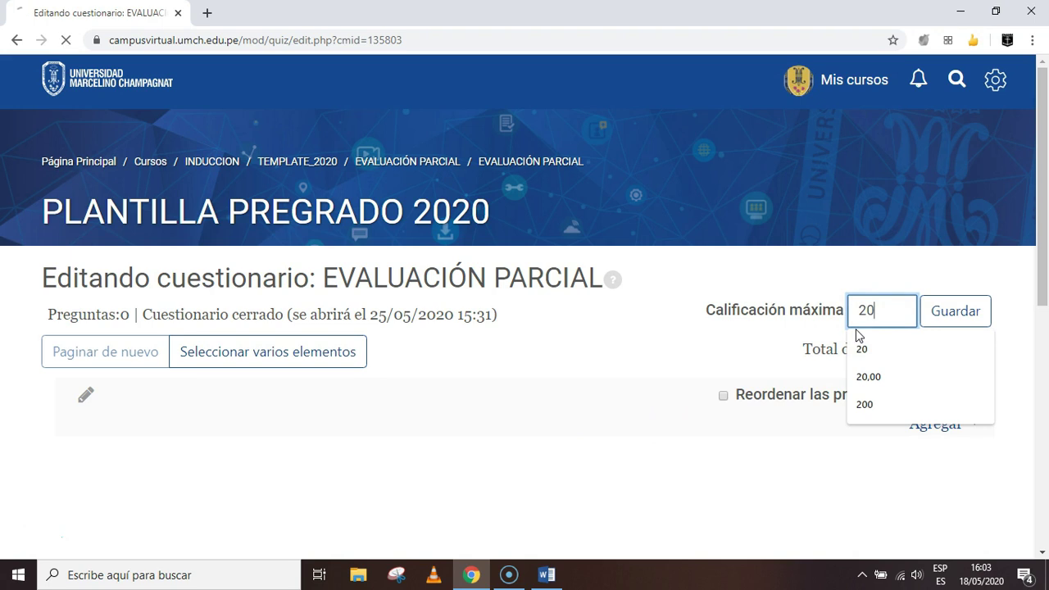
{"action": "key", "text": "Return"}
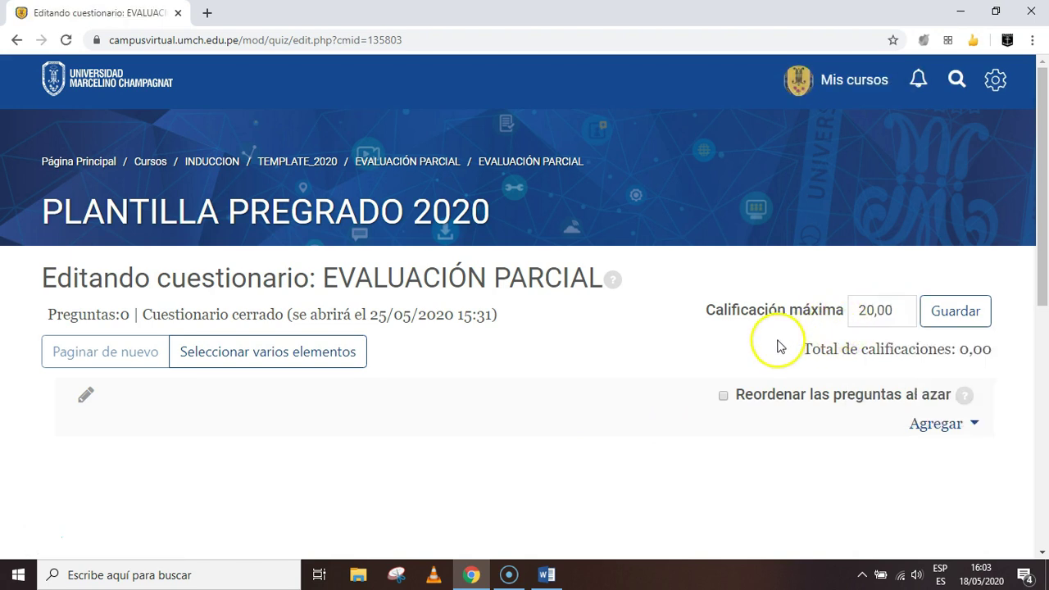
{"action": "scroll", "coordinate": [777, 342], "scroll_direction": "down", "scroll_amount": 2}
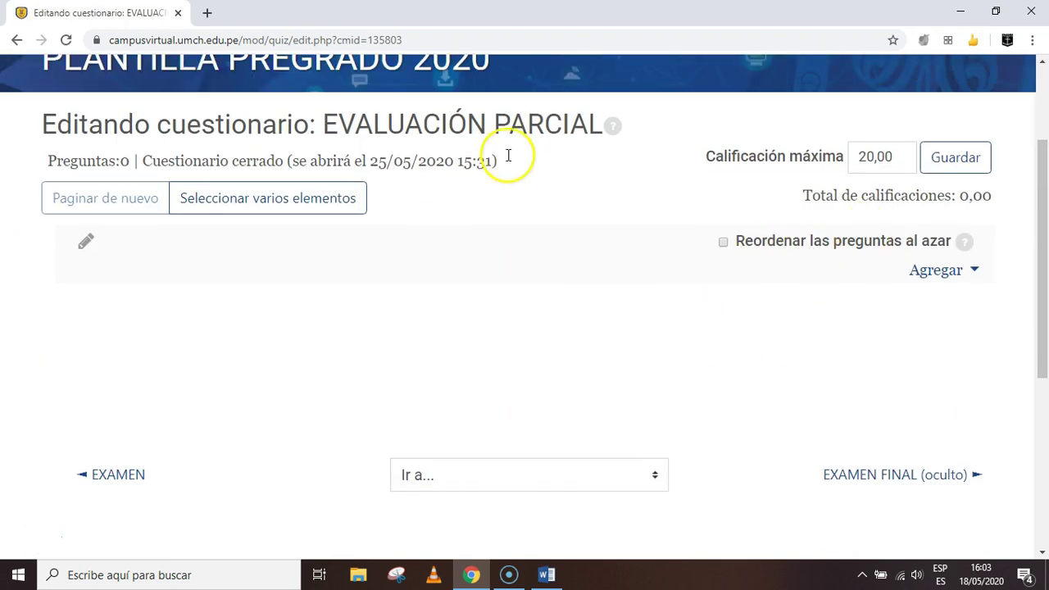
{"action": "left_click", "coordinate": [724, 241]}
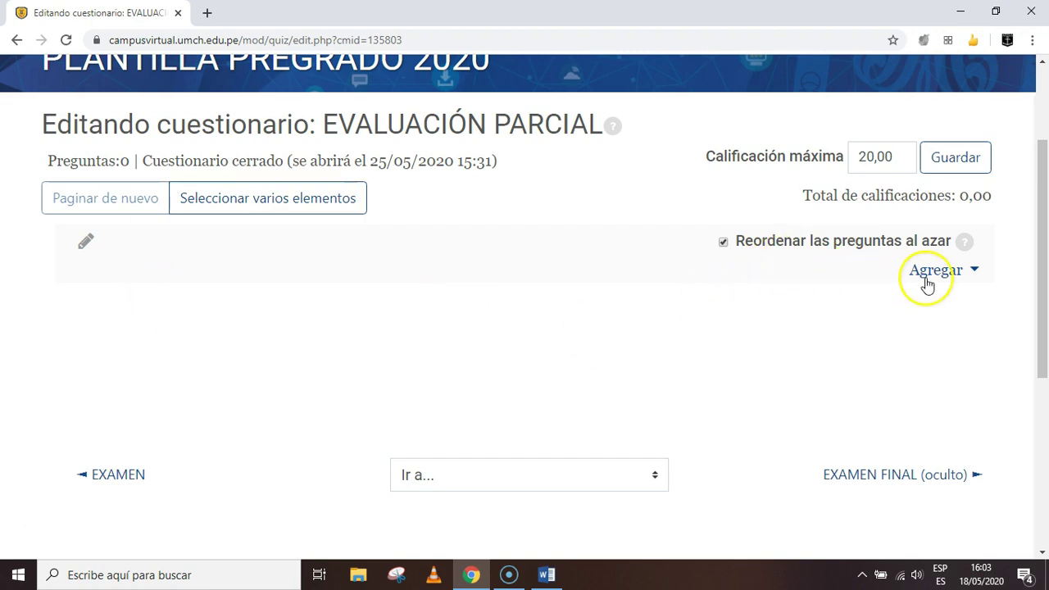
Step: Start adding random questions at the end of the quiz, drawn from the course's EVALUACIÓN PARCIAL category
{"action": "scroll", "coordinate": [936, 284], "scroll_direction": "down", "scroll_amount": 1}
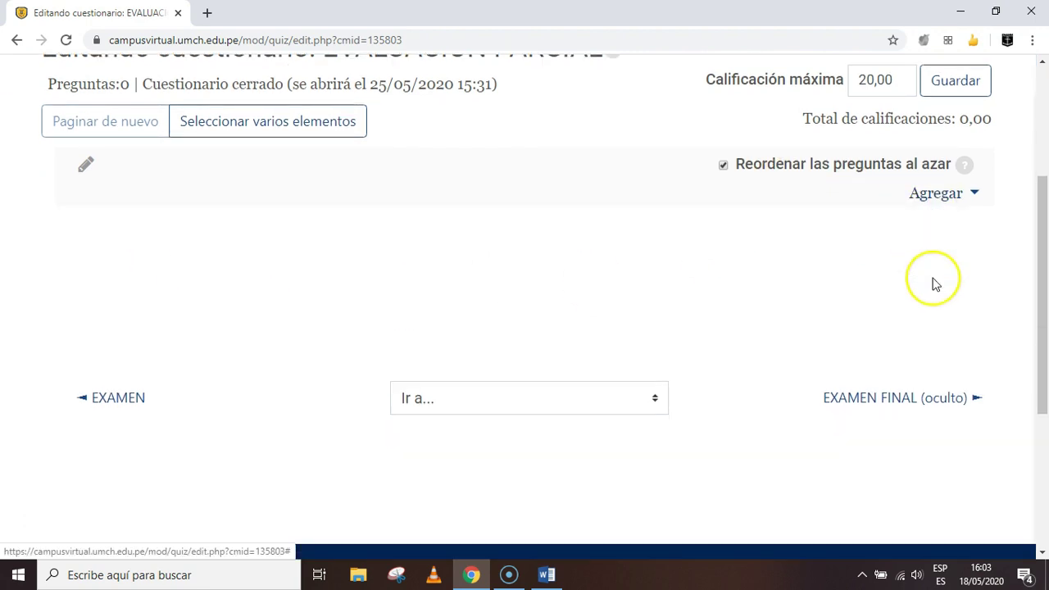
{"action": "left_click", "coordinate": [971, 196]}
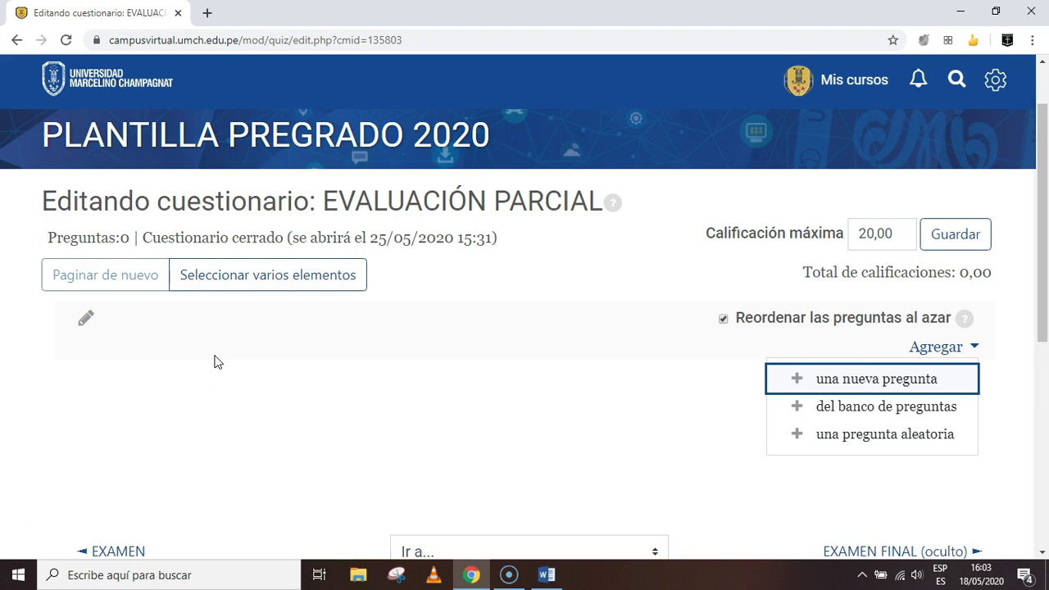
{"action": "scroll", "coordinate": [214, 362], "scroll_direction": "down", "scroll_amount": 1}
{"action": "left_click", "coordinate": [887, 166]}
{"action": "left_click", "coordinate": [967, 273]}
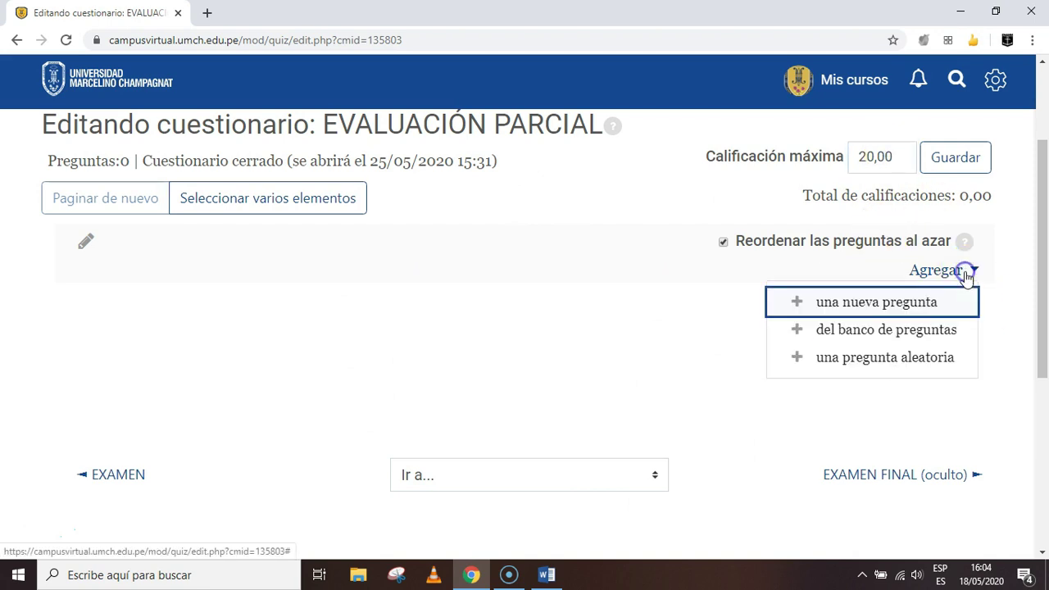
{"action": "left_click", "coordinate": [853, 361]}
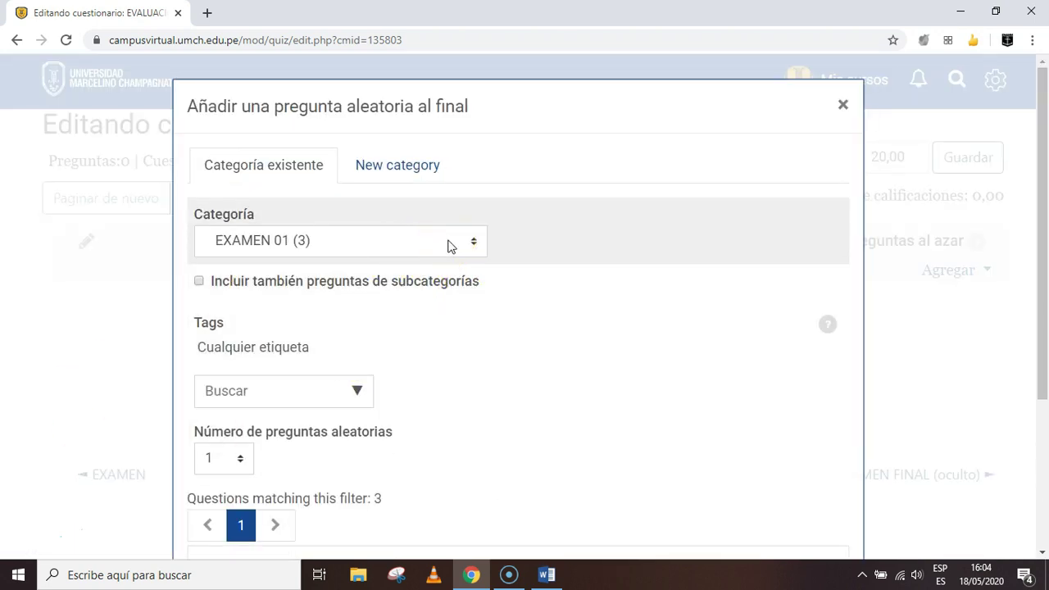
{"action": "left_click", "coordinate": [448, 244]}
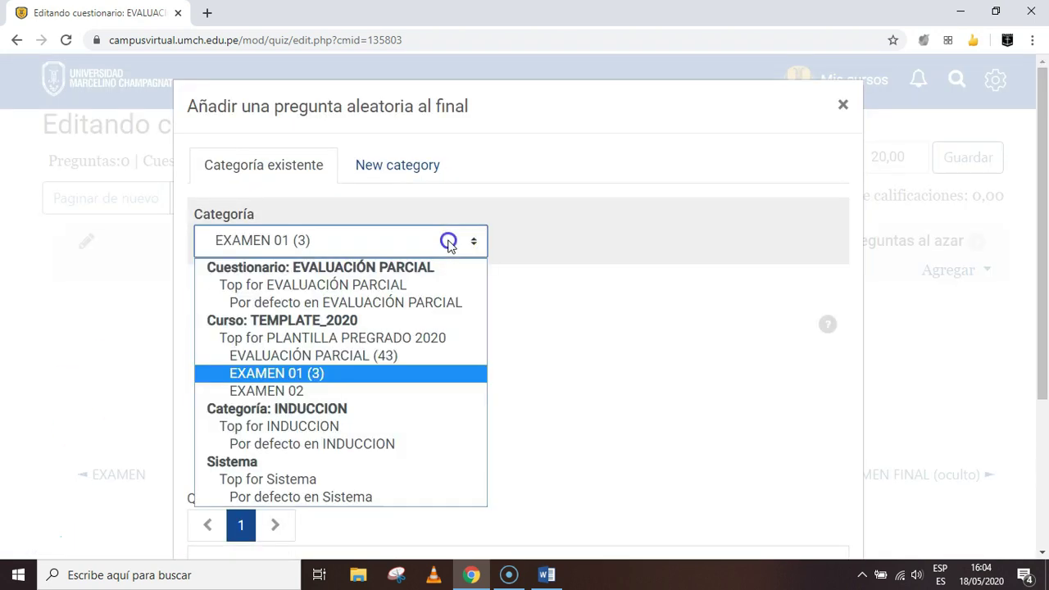
{"action": "left_click", "coordinate": [320, 357]}
Step: Set the number of random questions to 20 and add them to the quiz
{"action": "scroll", "coordinate": [427, 336], "scroll_direction": "down", "scroll_amount": 3}
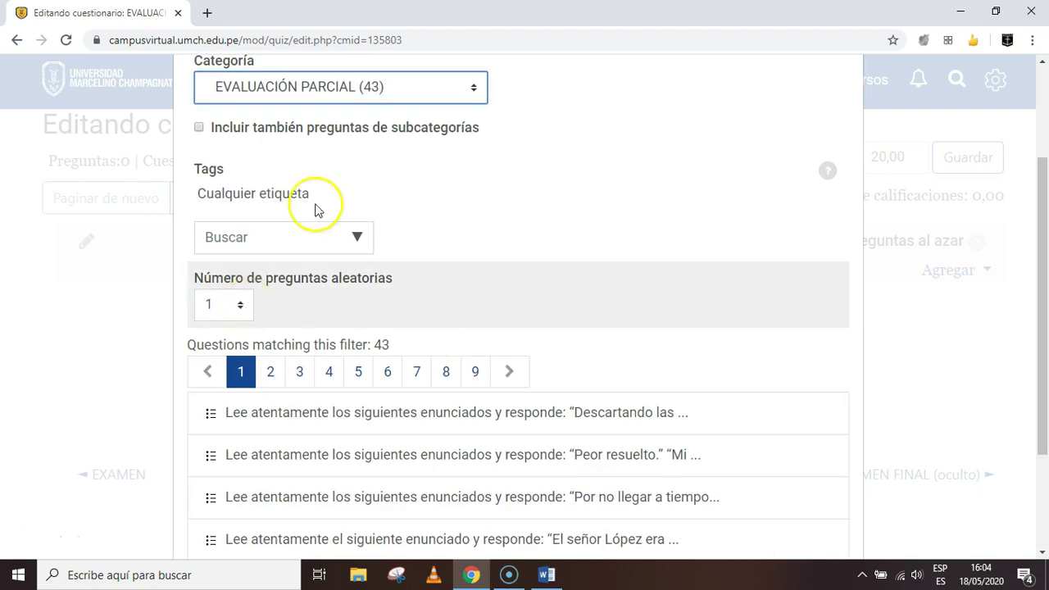
{"action": "left_click", "coordinate": [240, 307]}
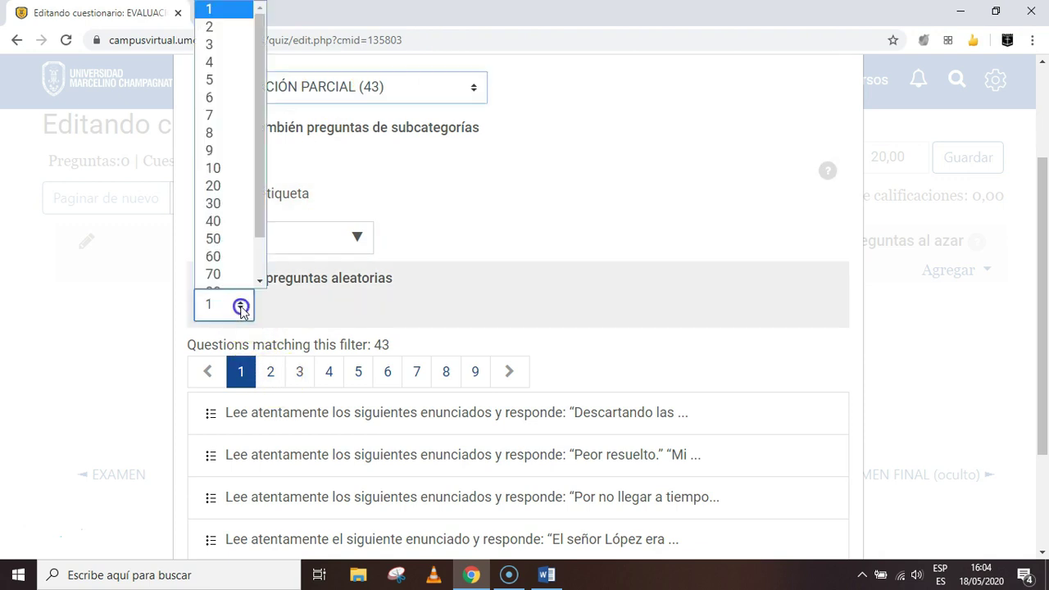
{"action": "scroll", "coordinate": [229, 194], "scroll_direction": "down", "scroll_amount": 1}
{"action": "scroll", "coordinate": [228, 196], "scroll_direction": "up", "scroll_amount": 1}
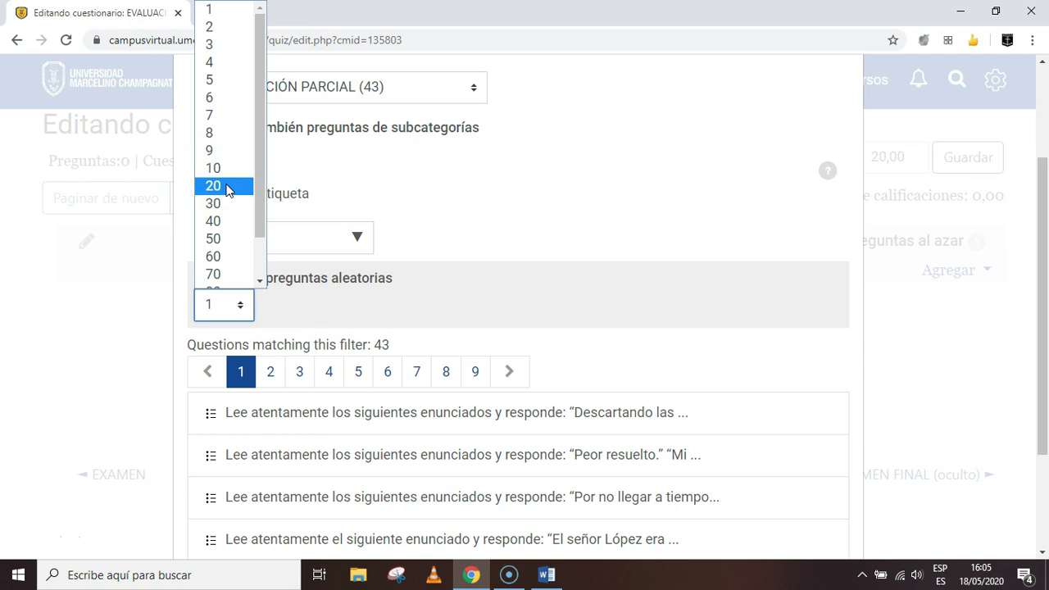
{"action": "left_click", "coordinate": [214, 186]}
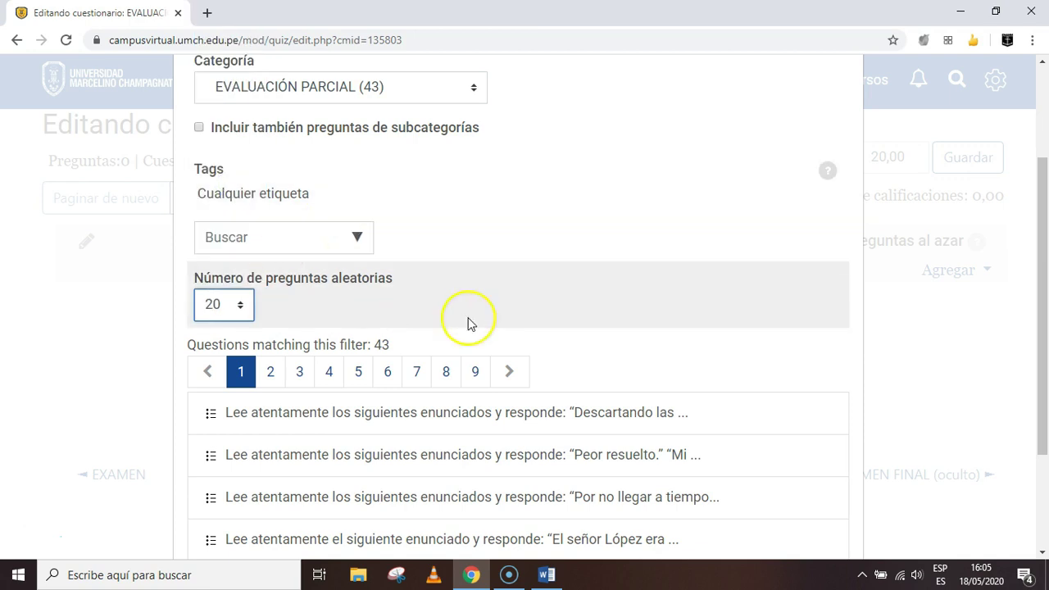
{"action": "scroll", "coordinate": [587, 316], "scroll_direction": "down", "scroll_amount": 2}
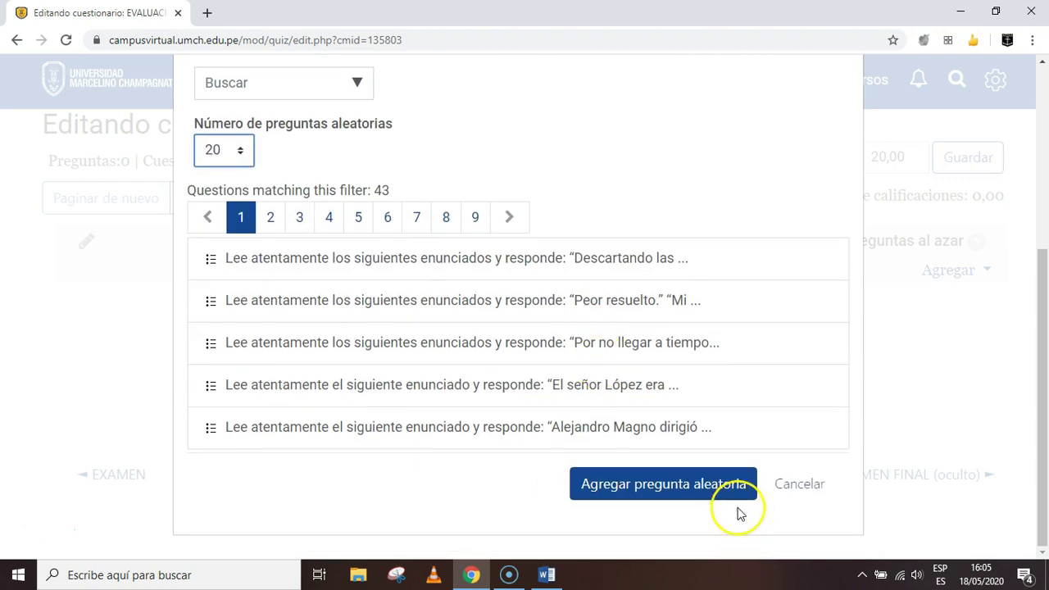
{"action": "left_click", "coordinate": [667, 489]}
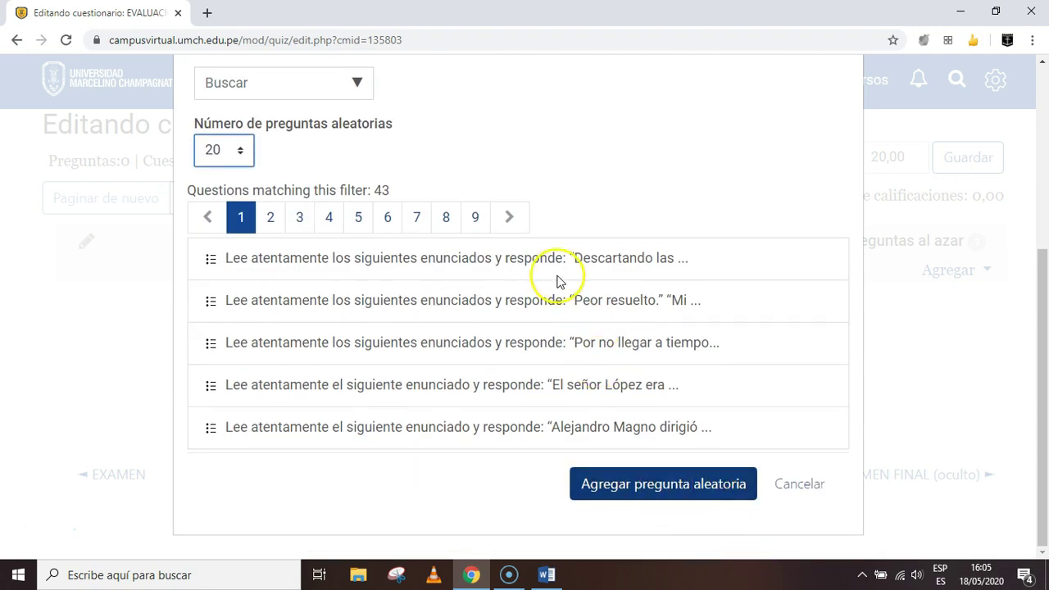
{"action": "scroll", "coordinate": [558, 281], "scroll_direction": "up", "scroll_amount": 3}
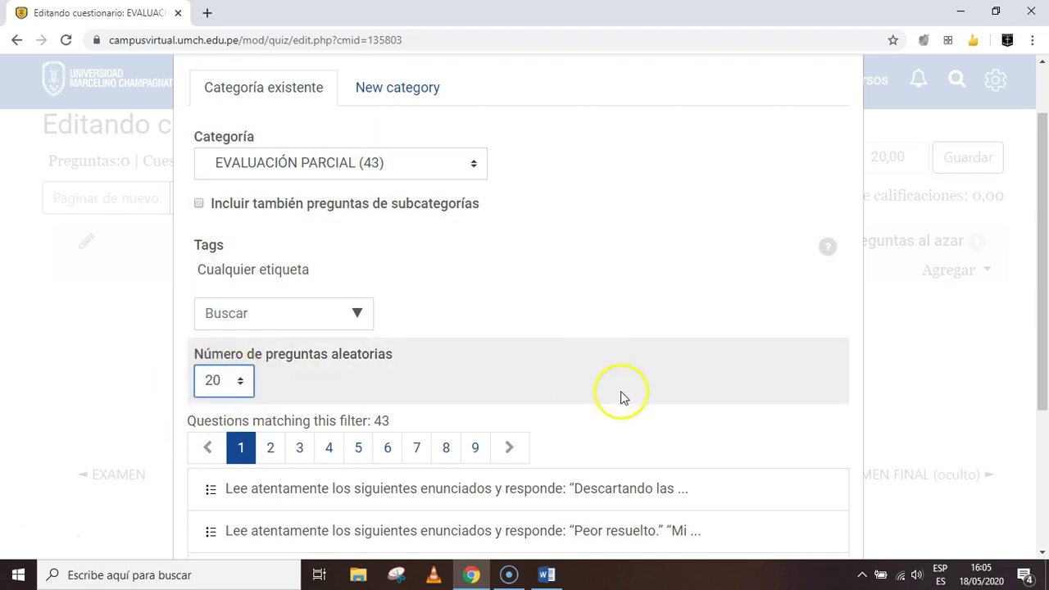
{"action": "scroll", "coordinate": [623, 396], "scroll_direction": "down", "scroll_amount": 3}
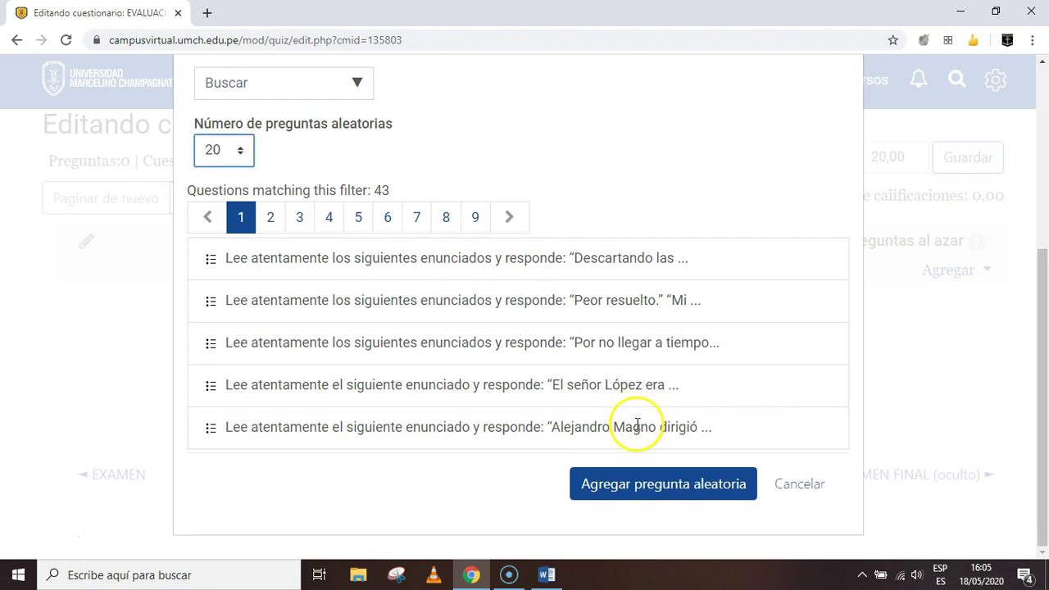
{"action": "left_click", "coordinate": [660, 488]}
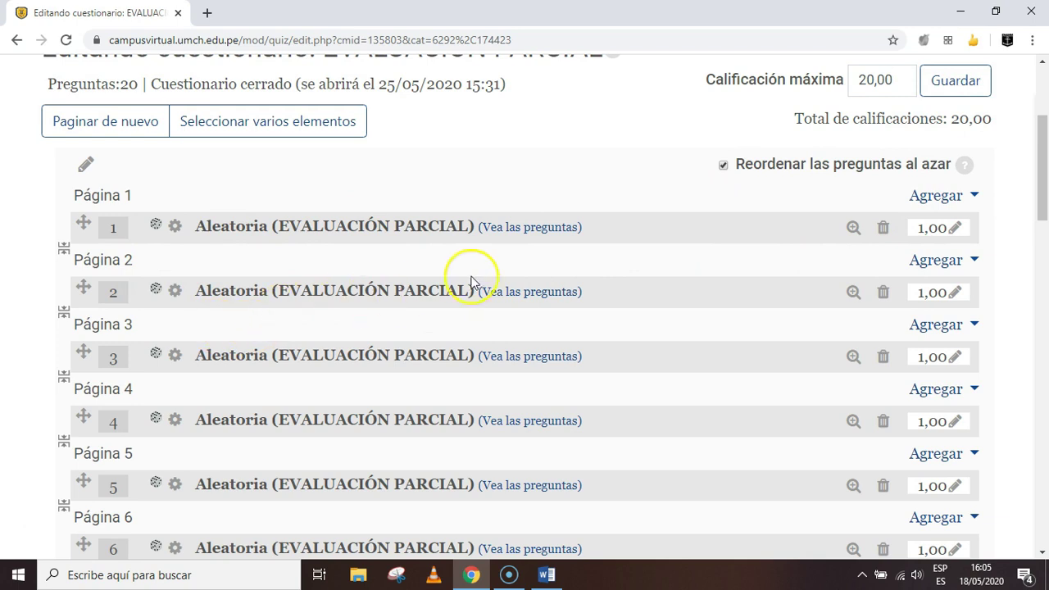
Step: Delete random questions 20 and 19 from the end of the quiz
{"action": "scroll", "coordinate": [312, 230], "scroll_direction": "down", "scroll_amount": 12}
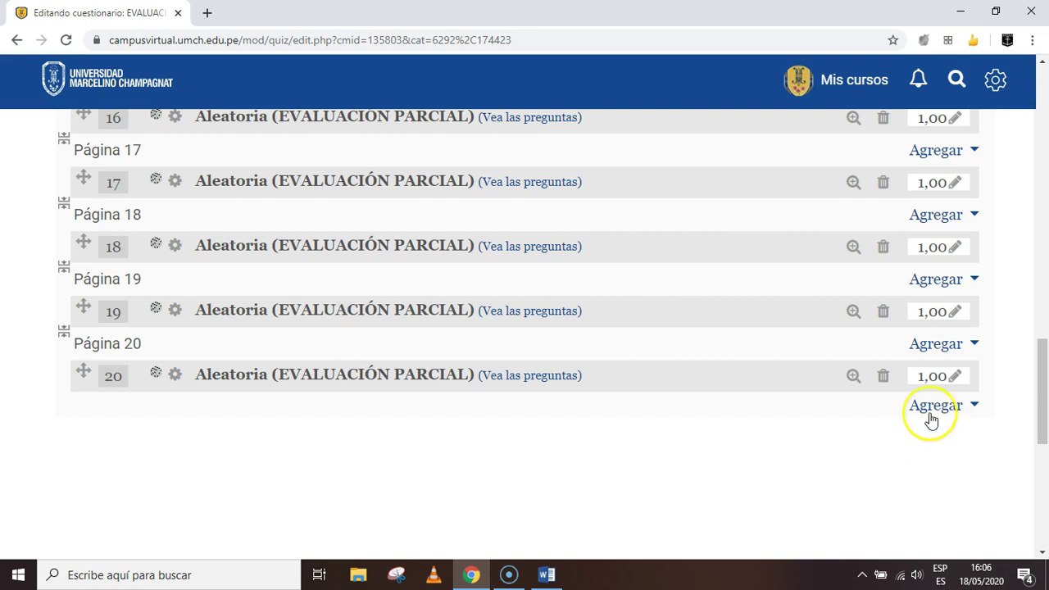
{"action": "left_click", "coordinate": [974, 408]}
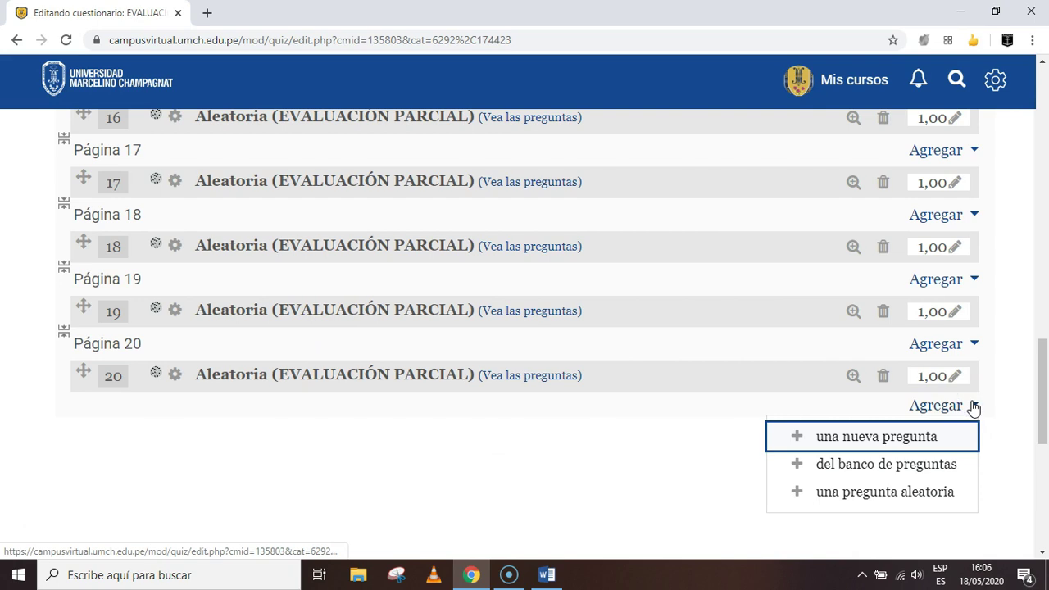
{"action": "left_click", "coordinate": [846, 455]}
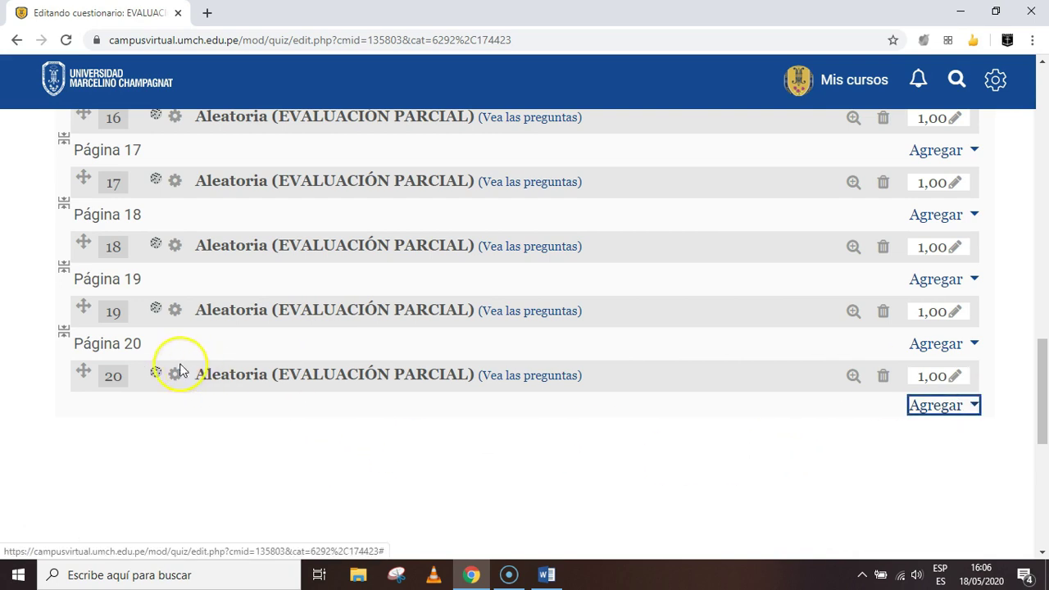
{"action": "left_click", "coordinate": [884, 377]}
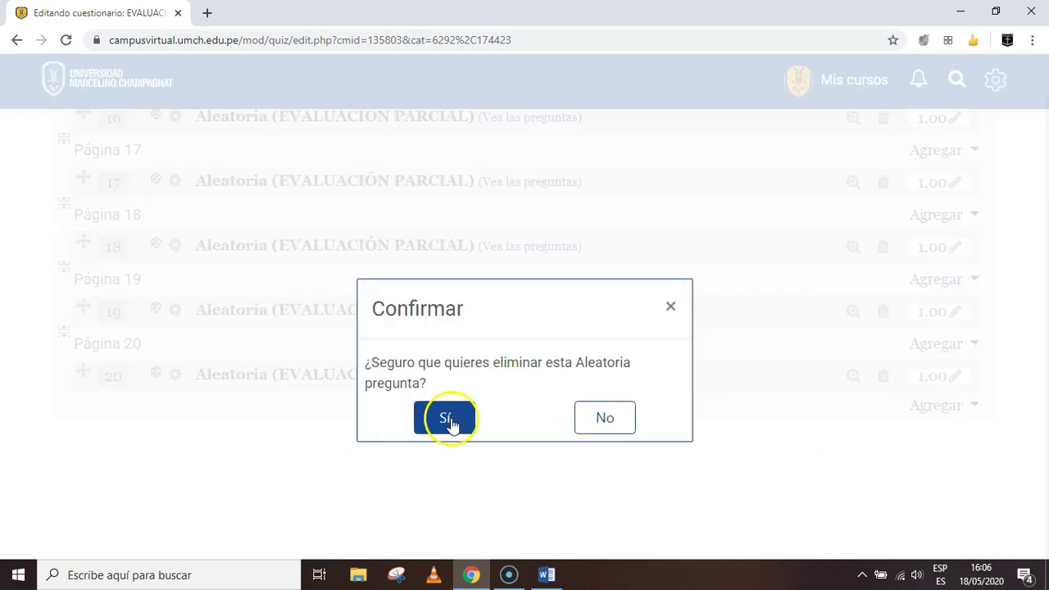
{"action": "left_click", "coordinate": [447, 420]}
{"action": "left_click", "coordinate": [883, 312]}
{"action": "left_click", "coordinate": [447, 418]}
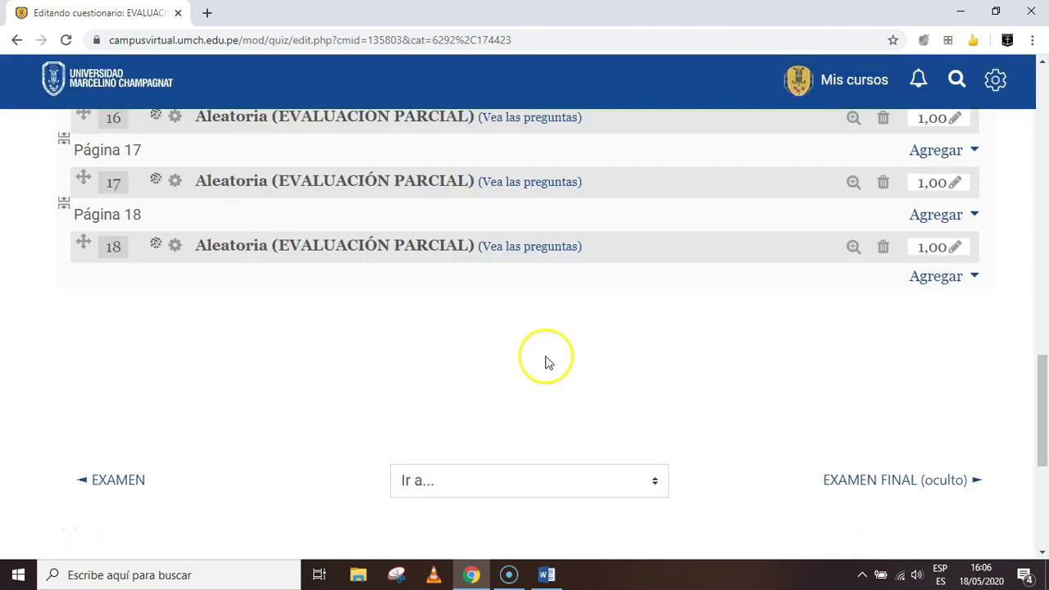
Step: Check the quiz's question count, maximum grade and total marks, and look through the remaining random questions
{"action": "scroll", "coordinate": [541, 357], "scroll_direction": "up", "scroll_amount": 13}
{"action": "scroll", "coordinate": [377, 234], "scroll_direction": "up", "scroll_amount": 3}
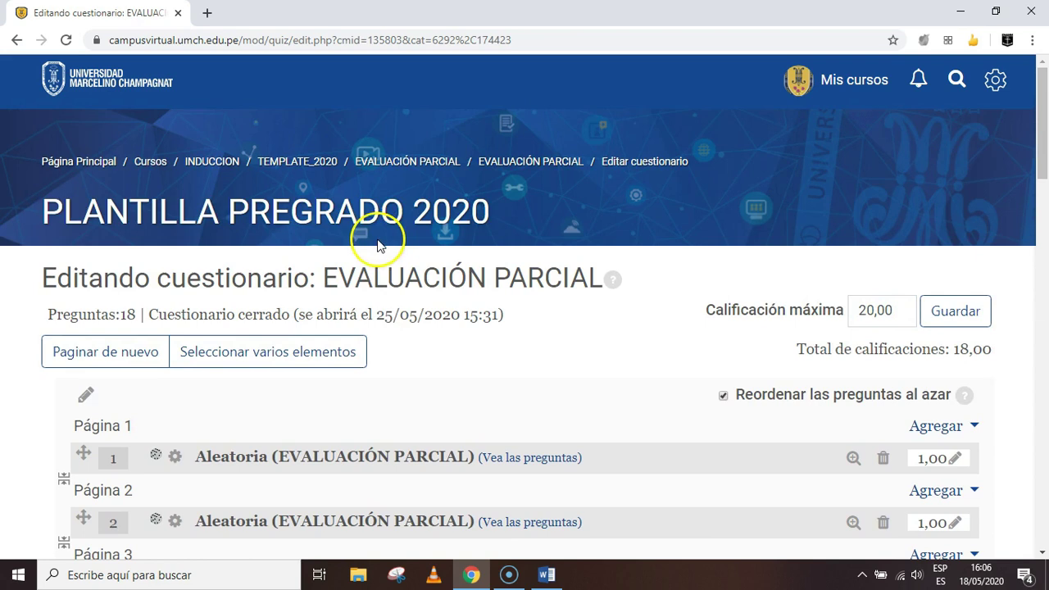
{"action": "scroll", "coordinate": [442, 271], "scroll_direction": "down", "scroll_amount": 2}
{"action": "scroll", "coordinate": [454, 282], "scroll_direction": "down", "scroll_amount": 6}
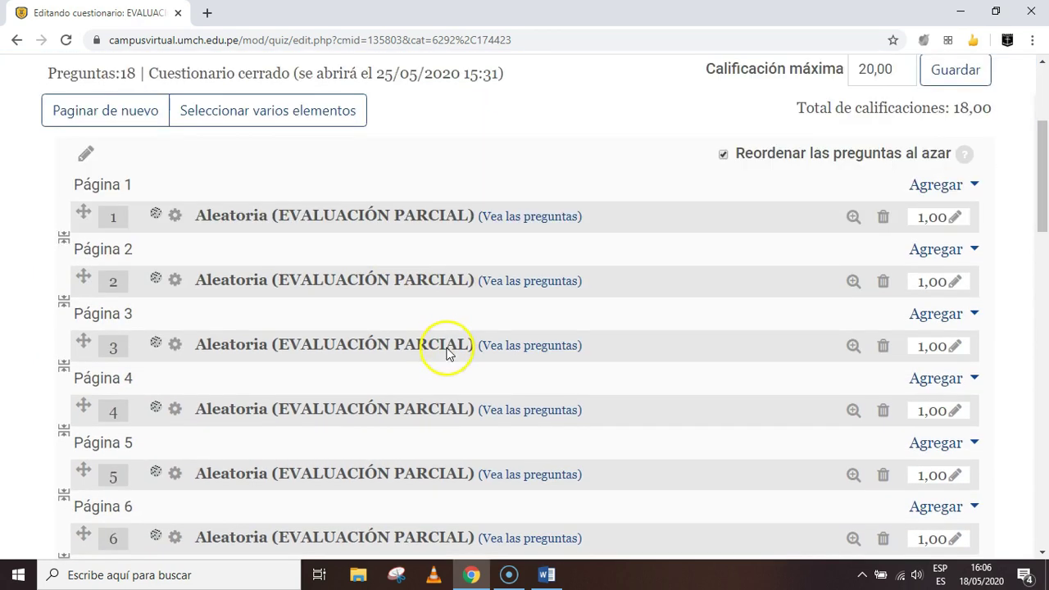
{"action": "scroll", "coordinate": [492, 303], "scroll_direction": "up", "scroll_amount": 4}
{"action": "scroll", "coordinate": [531, 307], "scroll_direction": "up", "scroll_amount": 3}
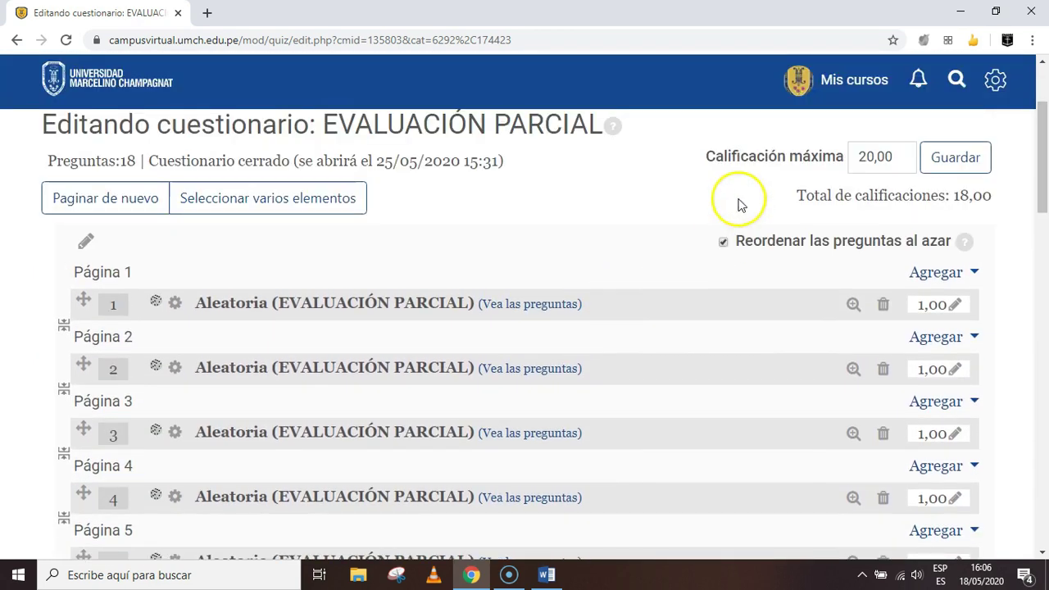
{"action": "scroll", "coordinate": [664, 388], "scroll_direction": "down", "scroll_amount": 10}
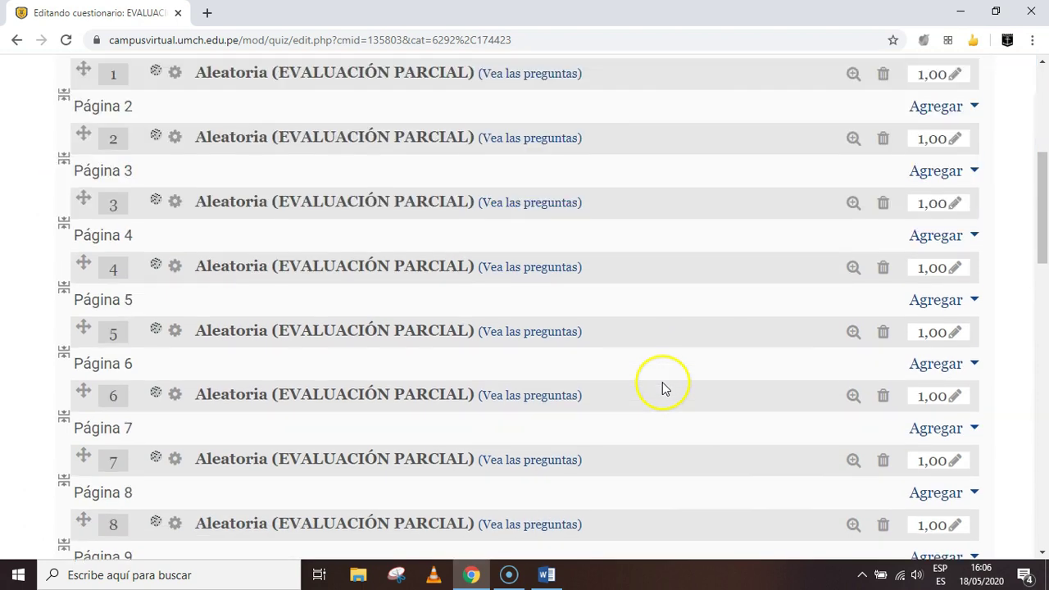
{"action": "scroll", "coordinate": [779, 377], "scroll_direction": "down", "scroll_amount": 3}
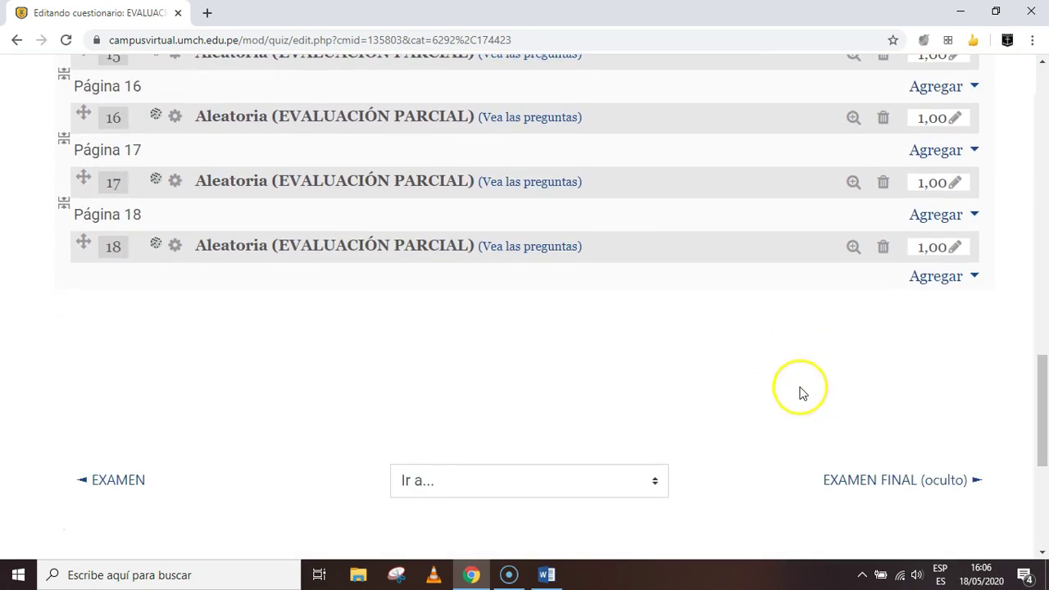
Step: Add a new question of type Ensayo after the last random question of the quiz
{"action": "left_click", "coordinate": [935, 276]}
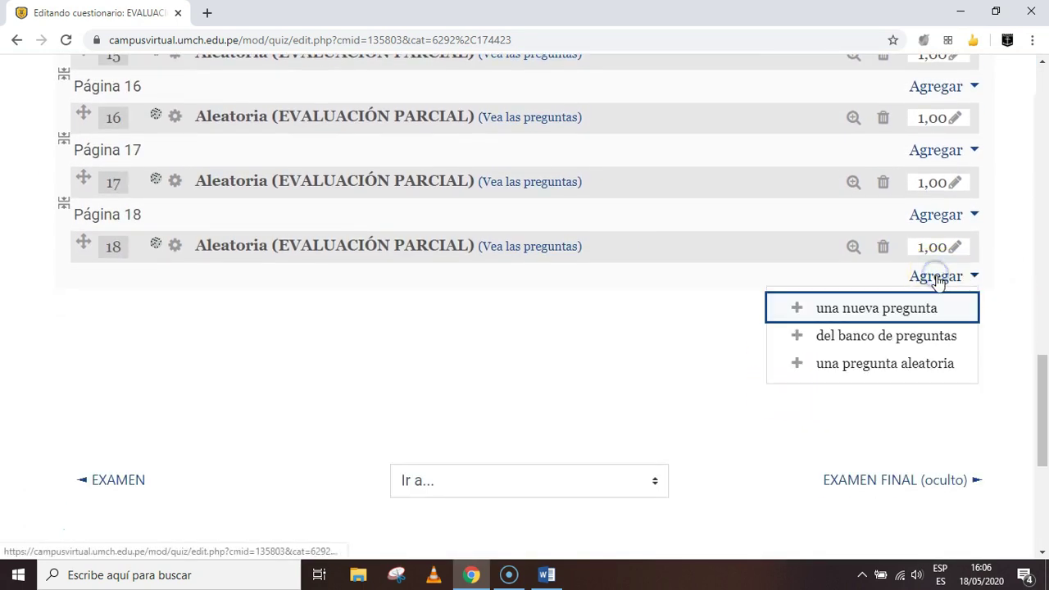
{"action": "left_click", "coordinate": [847, 316]}
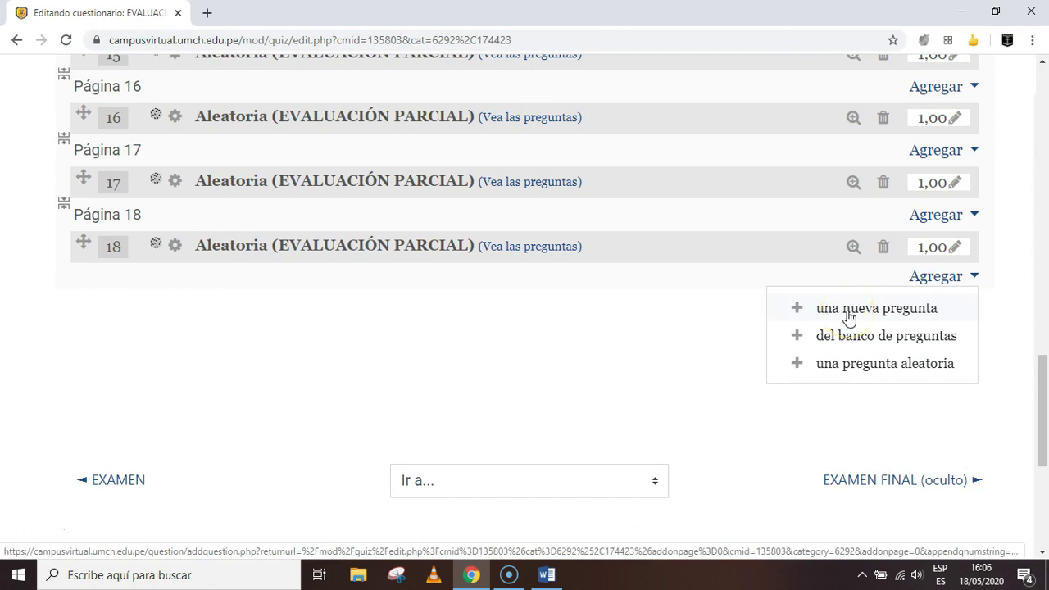
{"action": "left_click", "coordinate": [852, 309]}
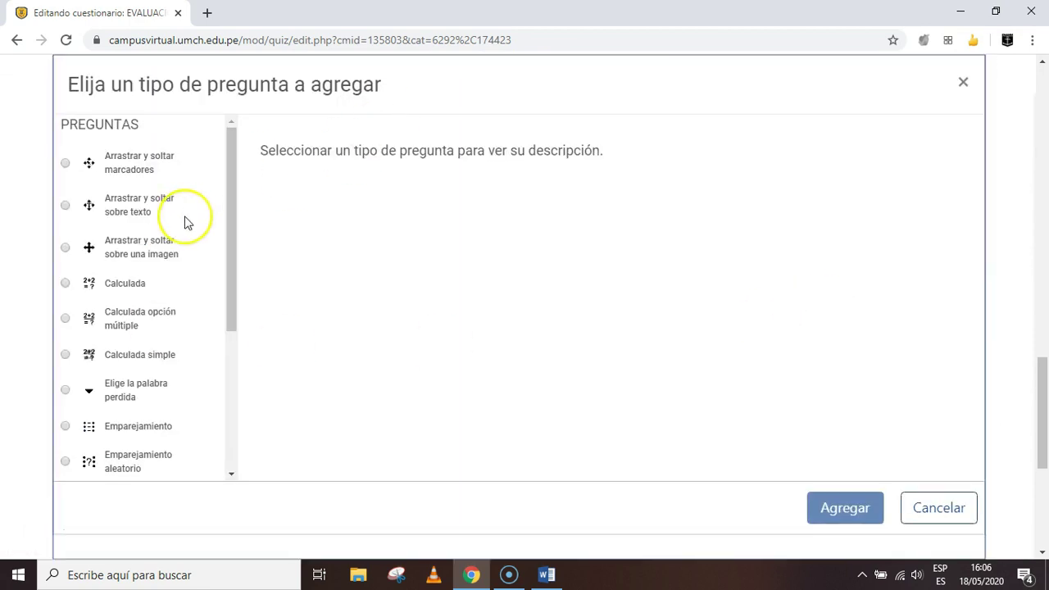
{"action": "scroll", "coordinate": [160, 270], "scroll_direction": "down", "scroll_amount": 5}
{"action": "left_click", "coordinate": [107, 266]}
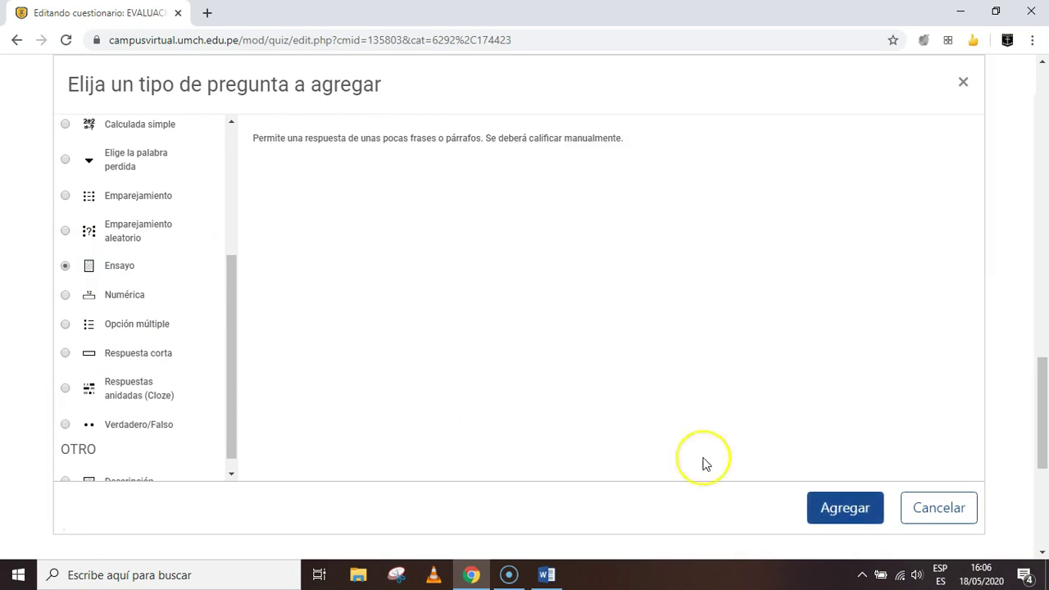
{"action": "left_click", "coordinate": [846, 507]}
Step: Name the essay question QUE ES EL LENGUAJE and use the same text as its question statement
{"action": "type", "text": "QUE ES EL LENGUA"}
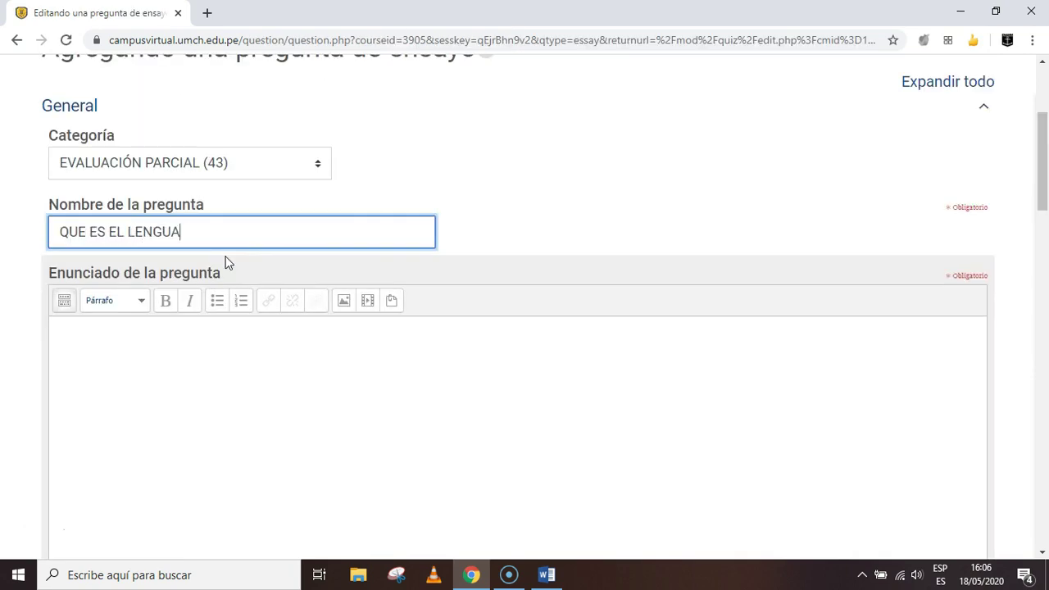
{"action": "type", "text": "JE"}
{"action": "left_click", "coordinate": [215, 242]}
{"action": "key", "text": "ctrl+a"}
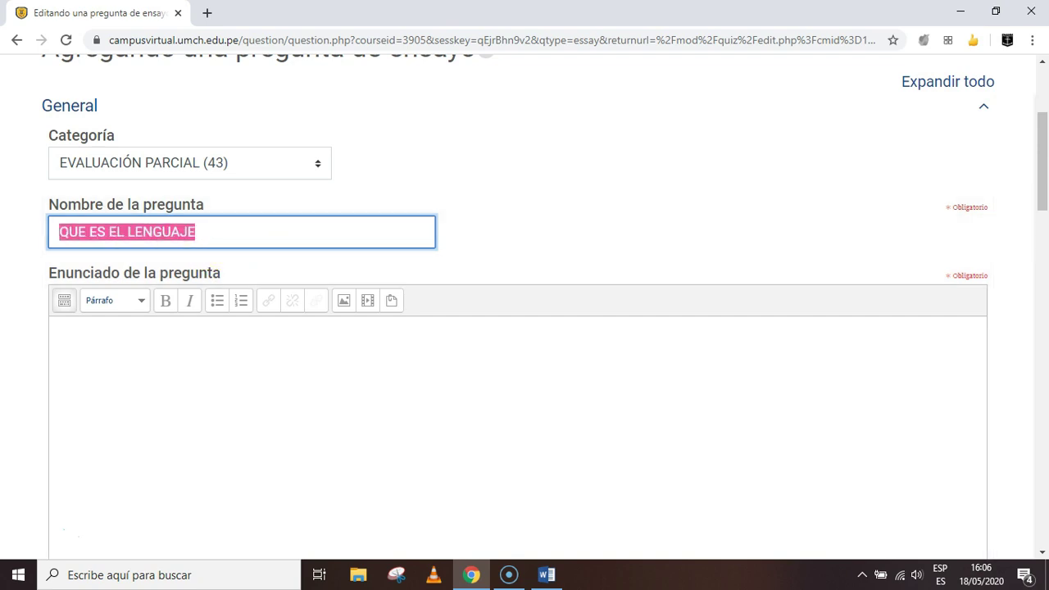
{"action": "left_click", "coordinate": [132, 351]}
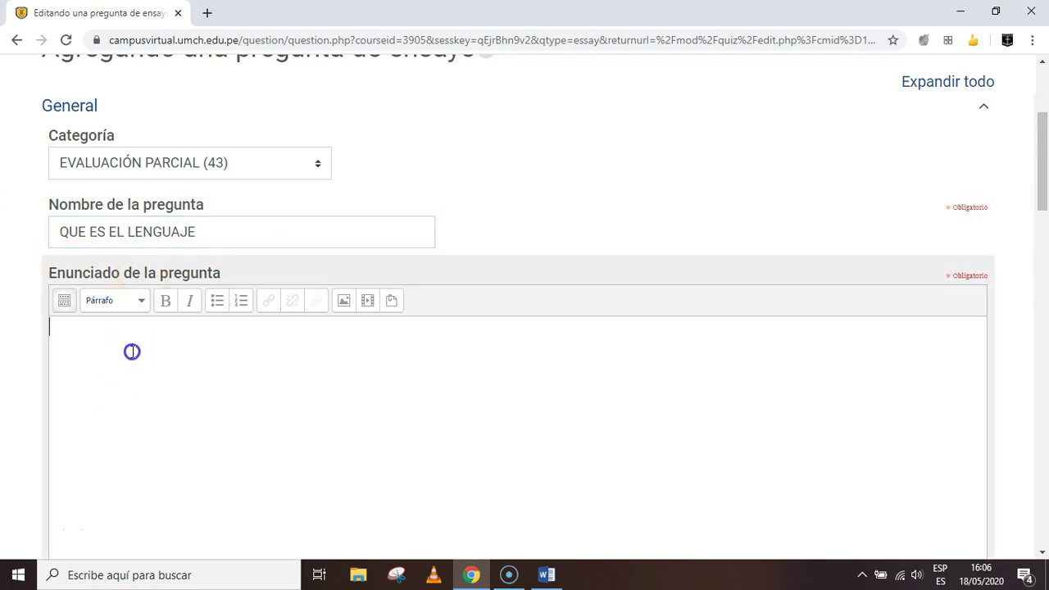
Step: Set the essay question's response box size to 40 líneas and save the question
{"action": "scroll", "coordinate": [243, 374], "scroll_direction": "down", "scroll_amount": 10}
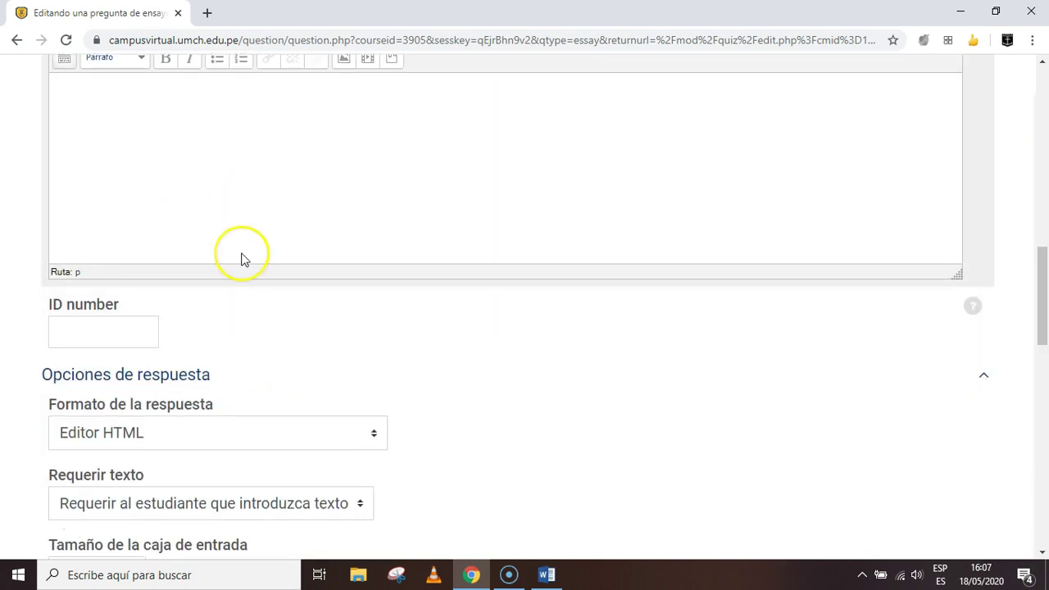
{"action": "scroll", "coordinate": [330, 300], "scroll_direction": "down", "scroll_amount": 3}
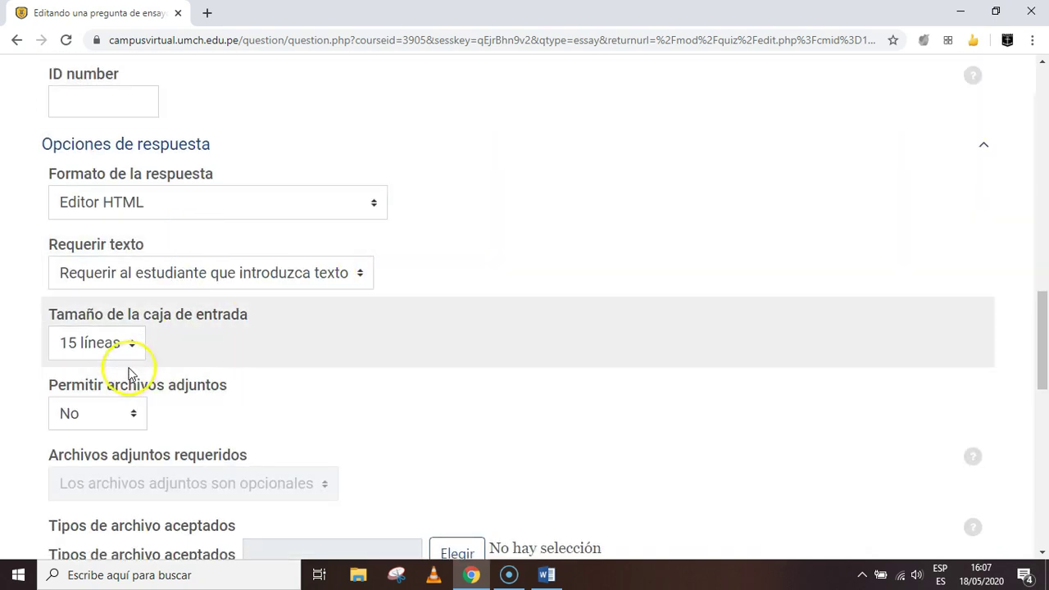
{"action": "left_click", "coordinate": [129, 344]}
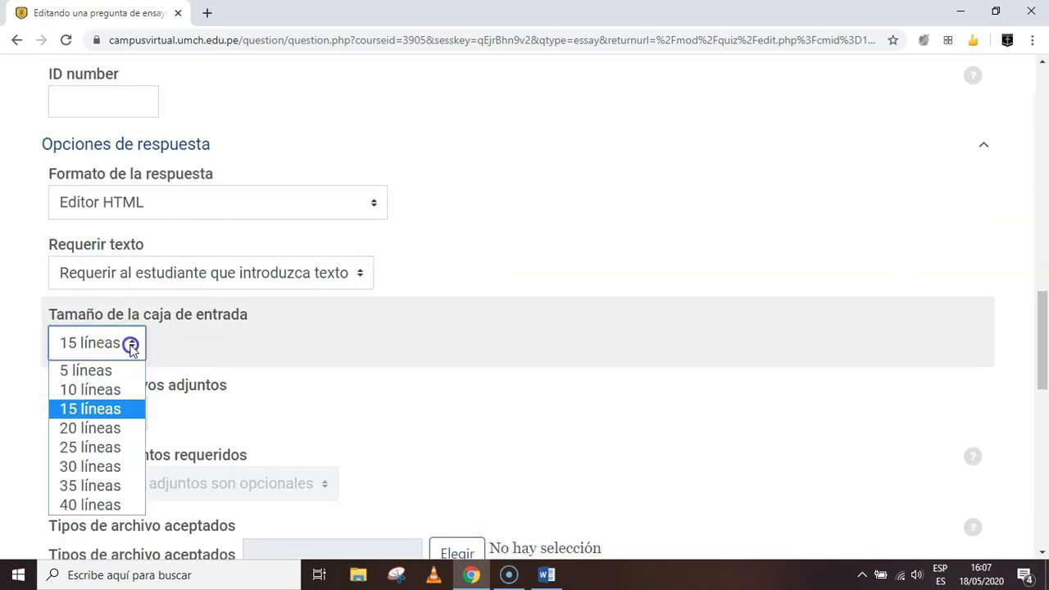
{"action": "left_click", "coordinate": [88, 505]}
{"action": "scroll", "coordinate": [123, 290], "scroll_direction": "down", "scroll_amount": 3}
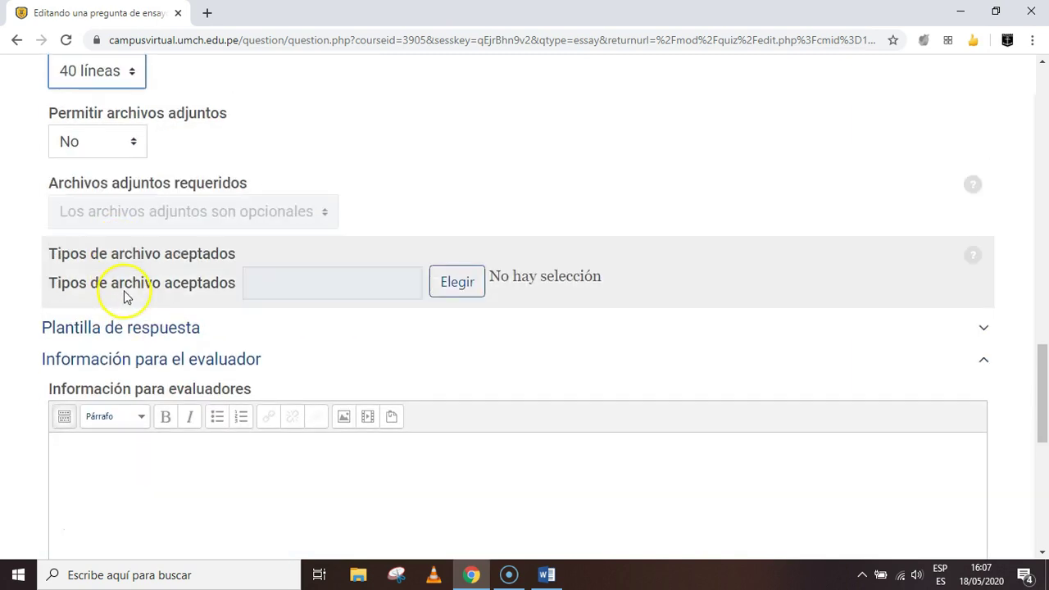
{"action": "scroll", "coordinate": [124, 290], "scroll_direction": "down", "scroll_amount": 2}
{"action": "scroll", "coordinate": [131, 386], "scroll_direction": "down", "scroll_amount": 2}
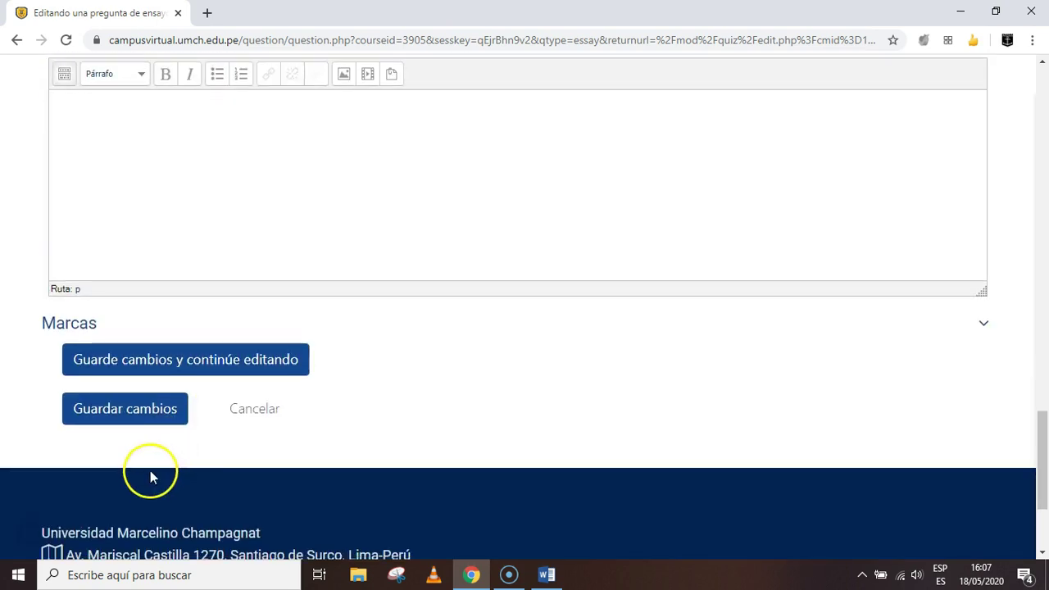
{"action": "left_click", "coordinate": [151, 413]}
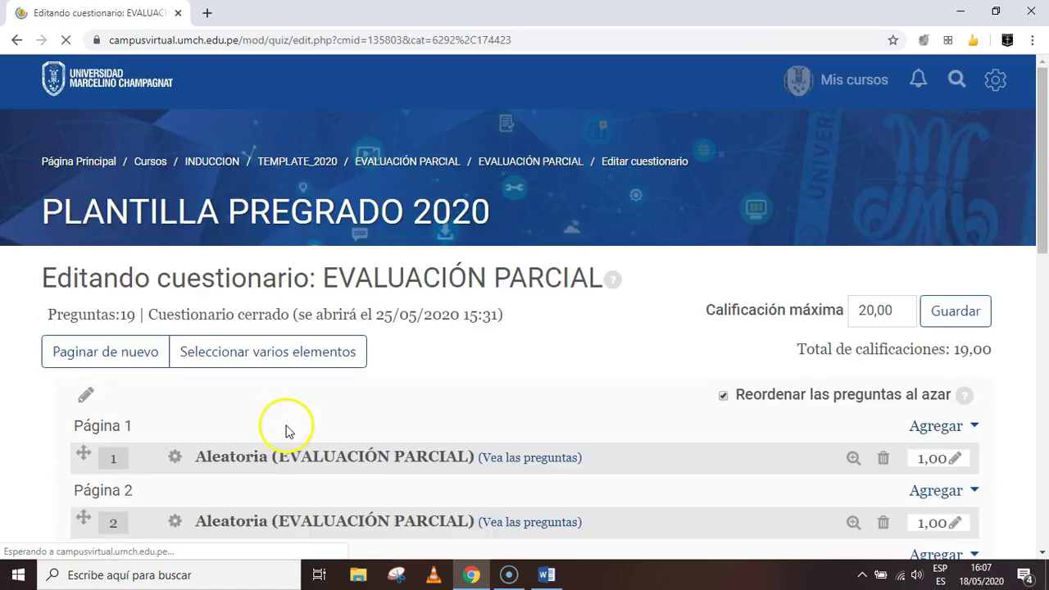
Step: Add another new question of type Ensayo at the end of the quiz, after QUE ES EL LENGUAJE
{"action": "scroll", "coordinate": [491, 353], "scroll_direction": "down", "scroll_amount": 17}
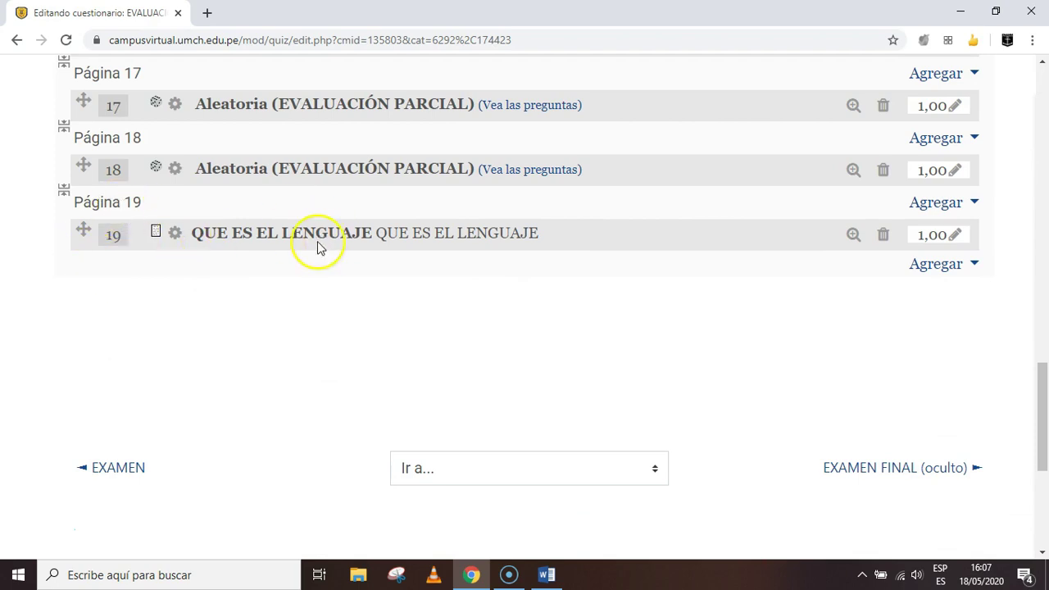
{"action": "scroll", "coordinate": [508, 232], "scroll_direction": "up", "scroll_amount": 4}
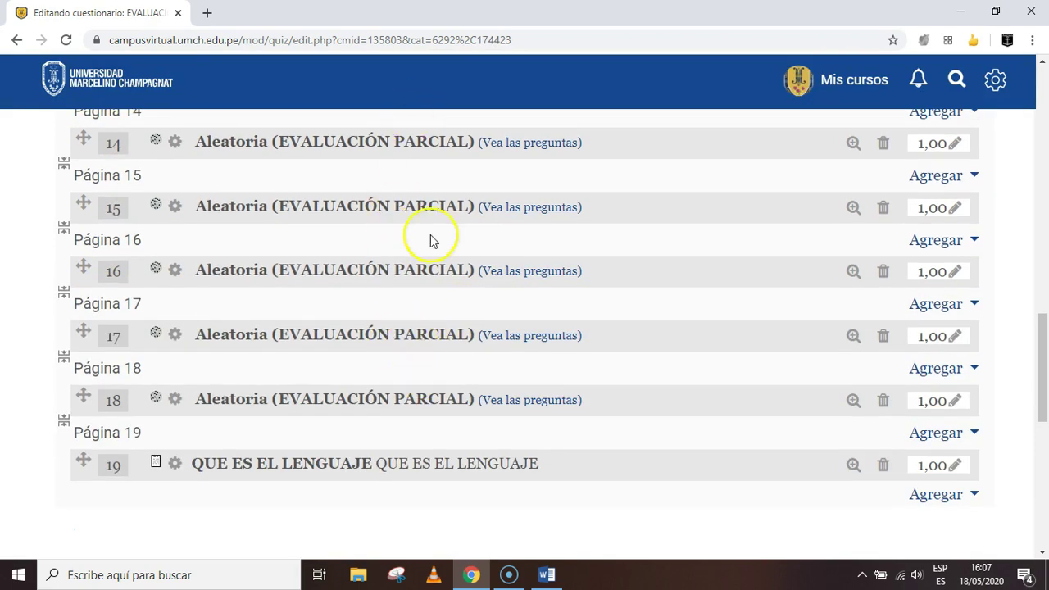
{"action": "scroll", "coordinate": [508, 415], "scroll_direction": "down", "scroll_amount": 1}
{"action": "scroll", "coordinate": [511, 408], "scroll_direction": "down", "scroll_amount": 3}
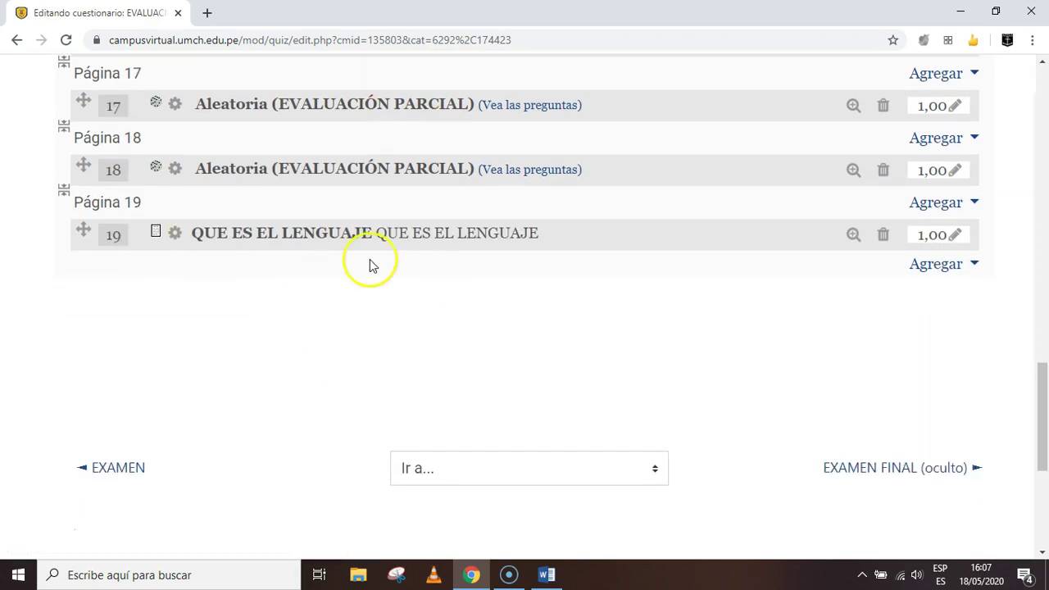
{"action": "left_click", "coordinate": [939, 269]}
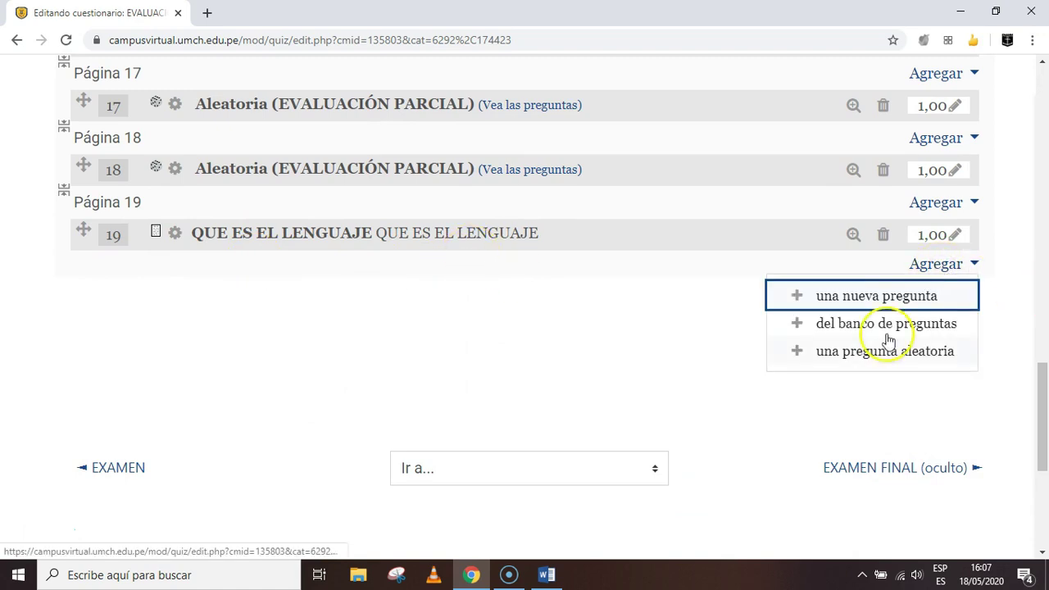
{"action": "left_click", "coordinate": [883, 298]}
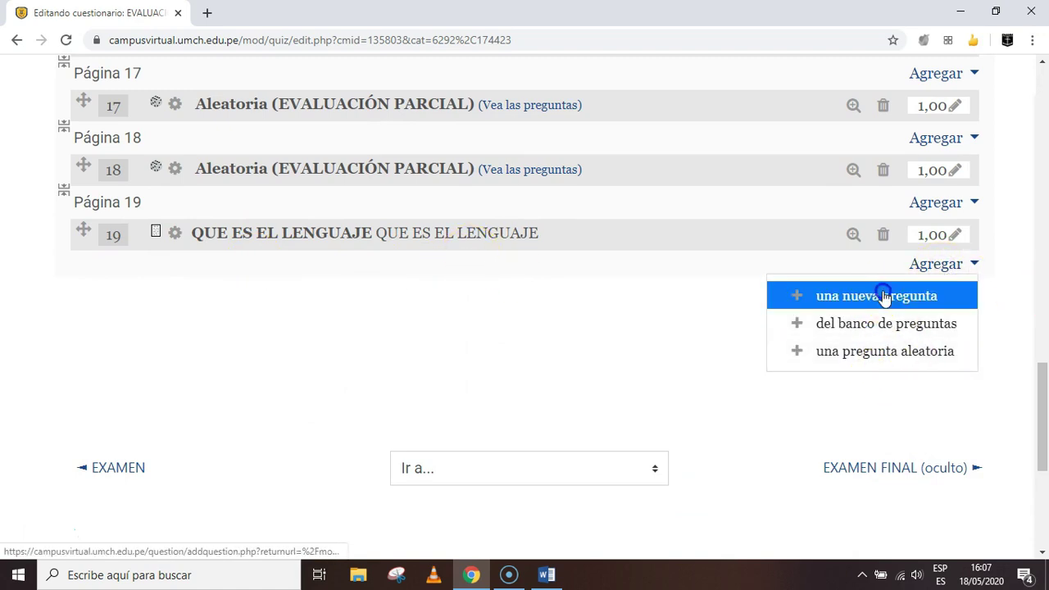
{"action": "scroll", "coordinate": [129, 358], "scroll_direction": "down", "scroll_amount": 3}
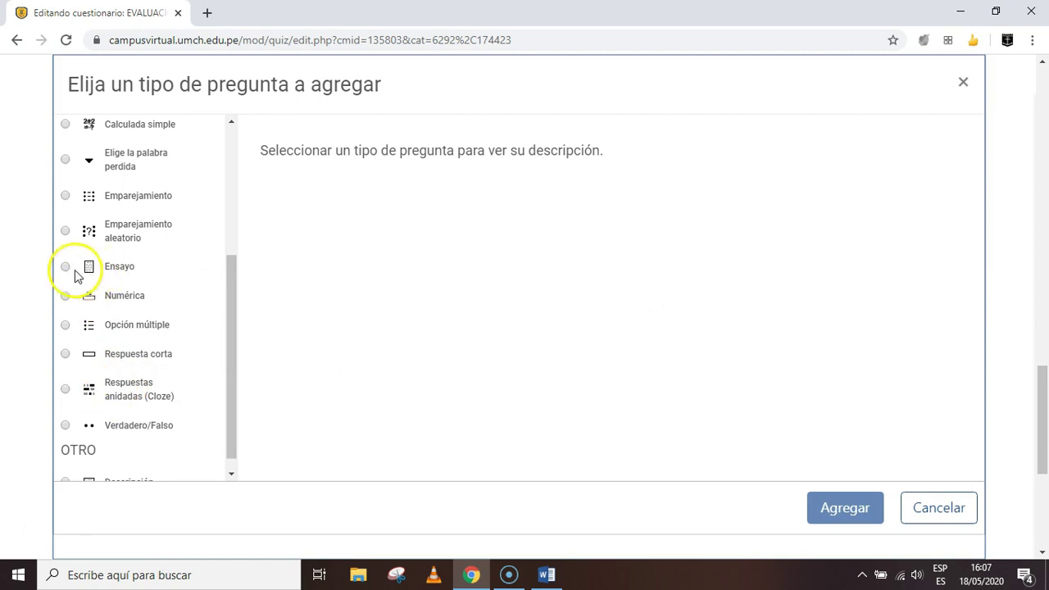
{"action": "left_click", "coordinate": [73, 270]}
{"action": "left_click", "coordinate": [861, 513]}
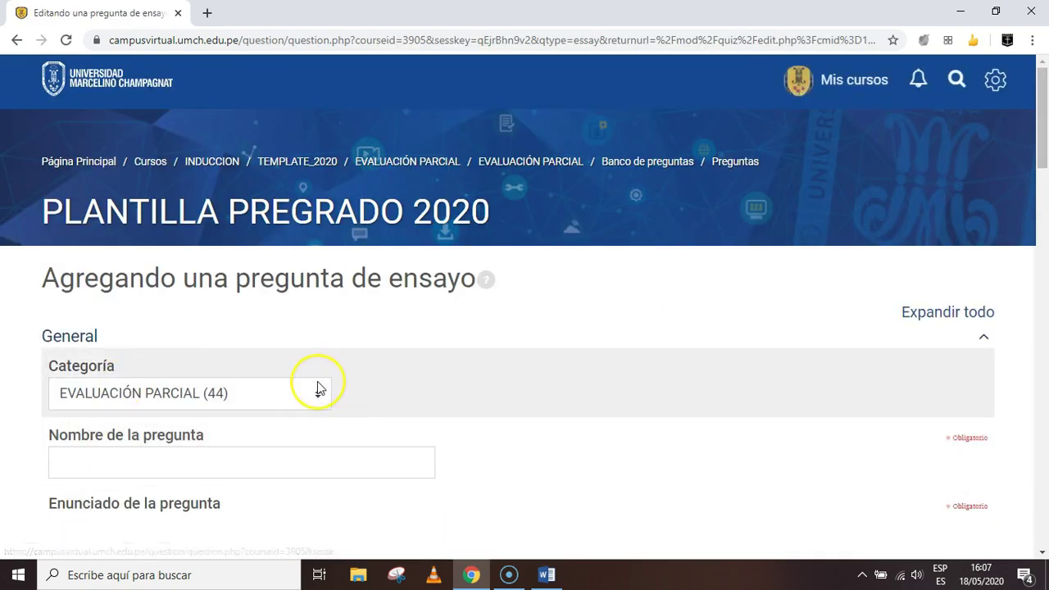
Step: Name the new essay question QUE ES LA COMUNICACIÓN and use the same text as its question statement
{"action": "scroll", "coordinate": [316, 386], "scroll_direction": "down", "scroll_amount": 1}
{"action": "left_click", "coordinate": [108, 392]}
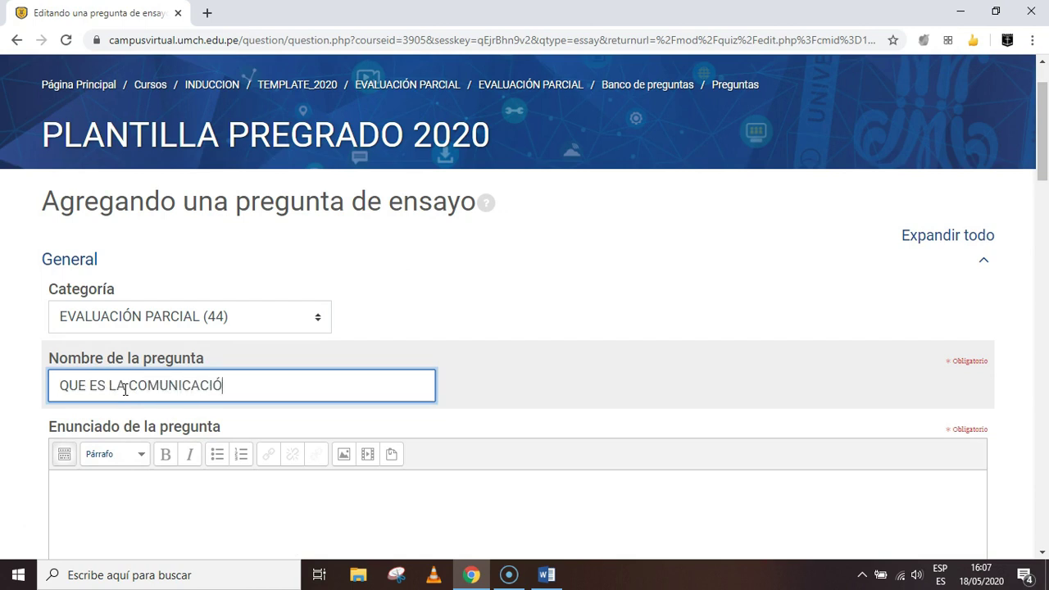
{"action": "key", "text": "ctrl+a"}
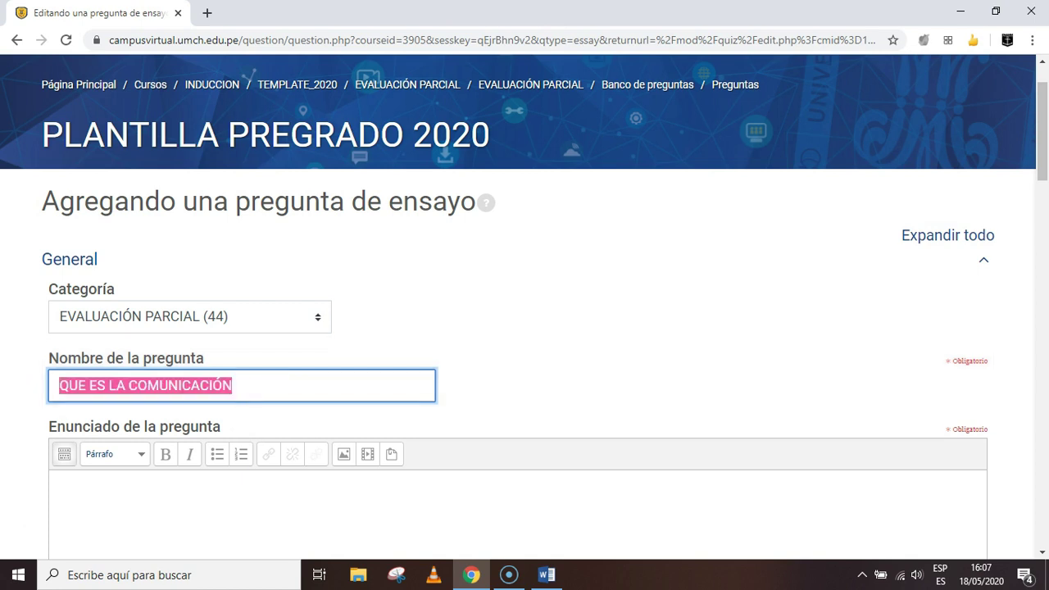
{"action": "scroll", "coordinate": [150, 440], "scroll_direction": "down", "scroll_amount": 3}
{"action": "left_click", "coordinate": [126, 271]}
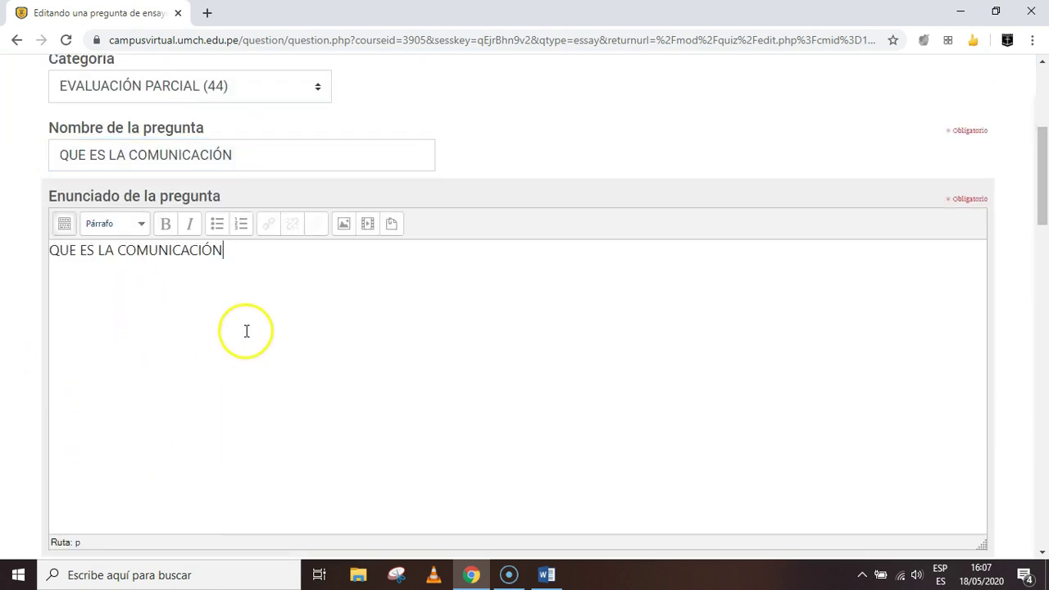
Step: Set the response box size of the QUE ES LA COMUNICACIÓN question to 35 líneas
{"action": "scroll", "coordinate": [250, 335], "scroll_direction": "down", "scroll_amount": 5}
{"action": "scroll", "coordinate": [94, 239], "scroll_direction": "down", "scroll_amount": 6}
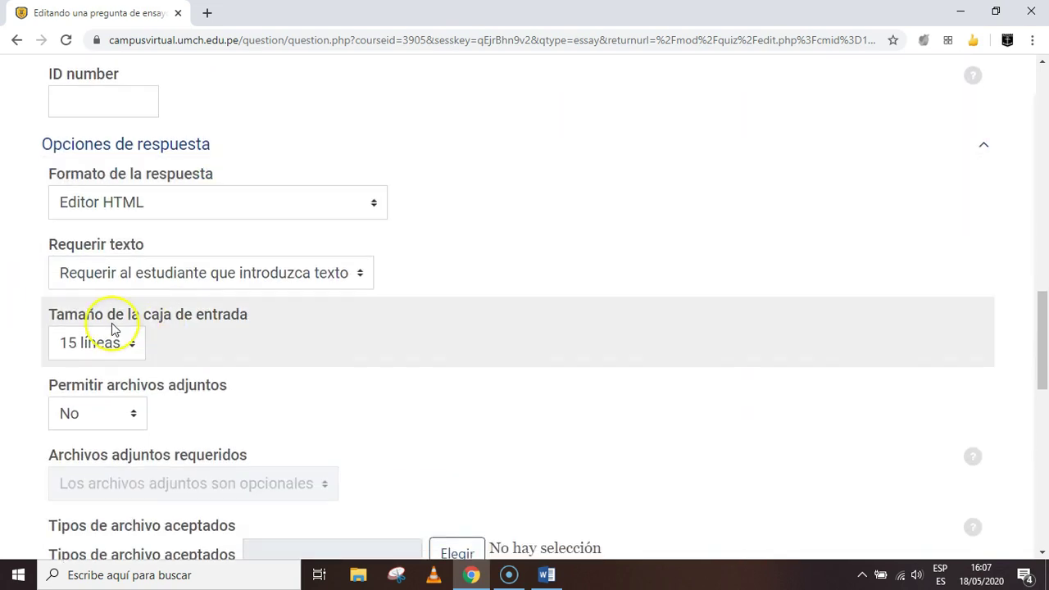
{"action": "left_click", "coordinate": [129, 346]}
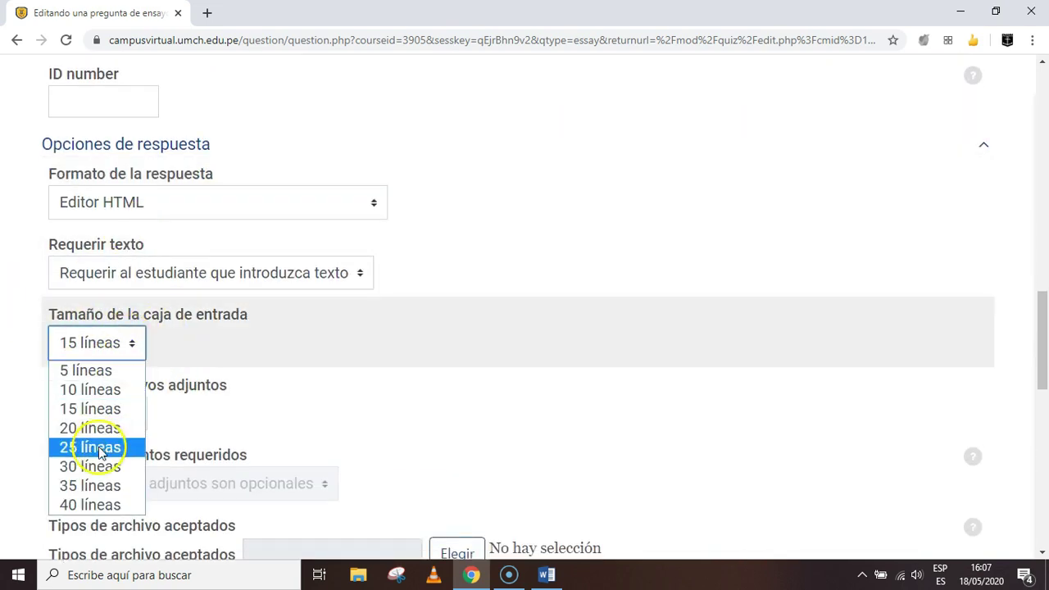
{"action": "left_click", "coordinate": [92, 488]}
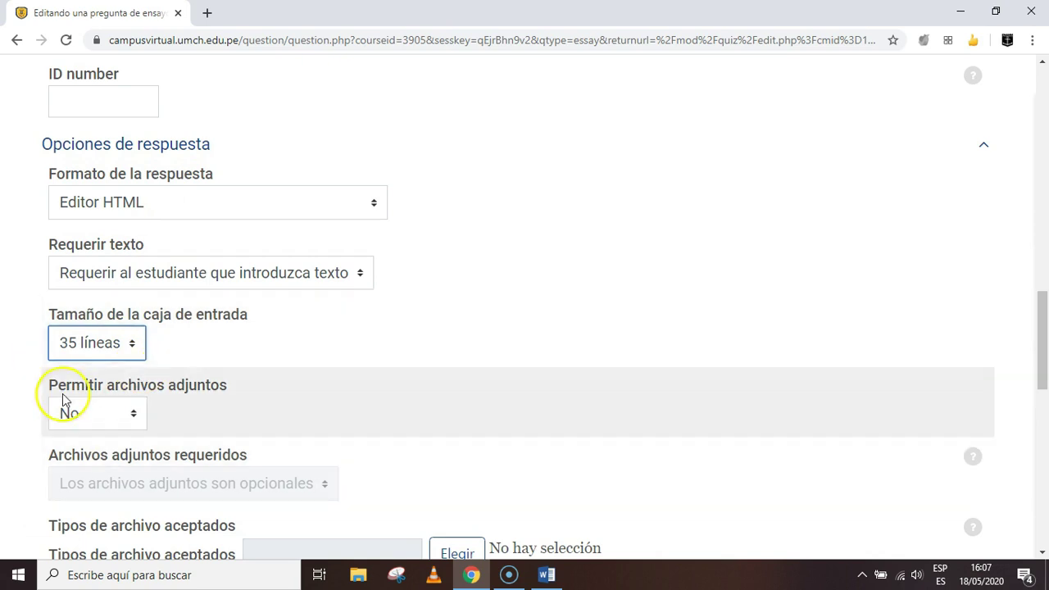
Step: Examine the essay question's default mark, general feedback and response options, including the choices for allowing attachments
{"action": "scroll", "coordinate": [256, 382], "scroll_direction": "up", "scroll_amount": 5}
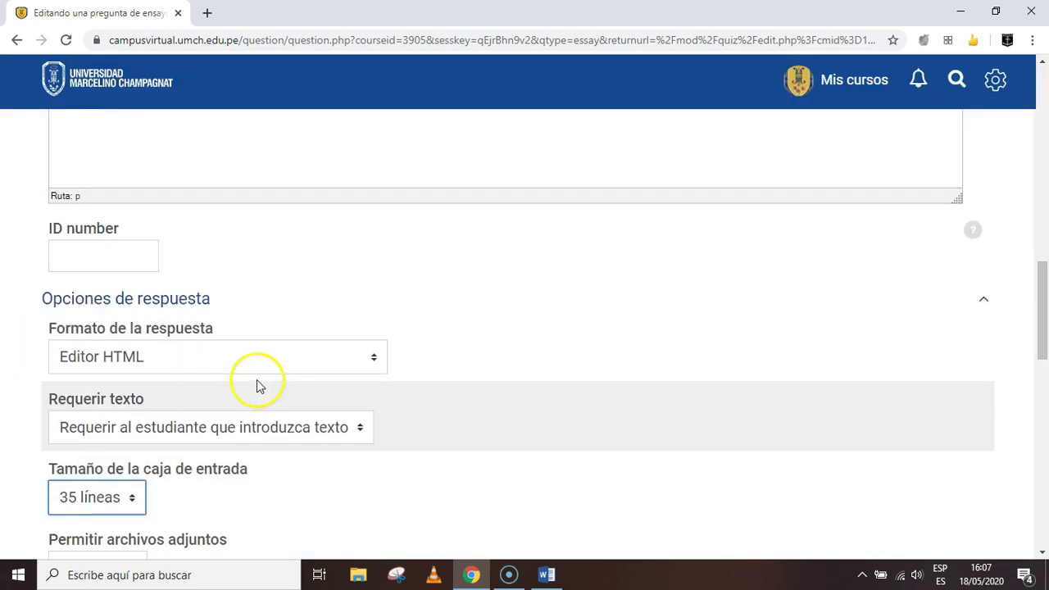
{"action": "scroll", "coordinate": [256, 382], "scroll_direction": "up", "scroll_amount": 2}
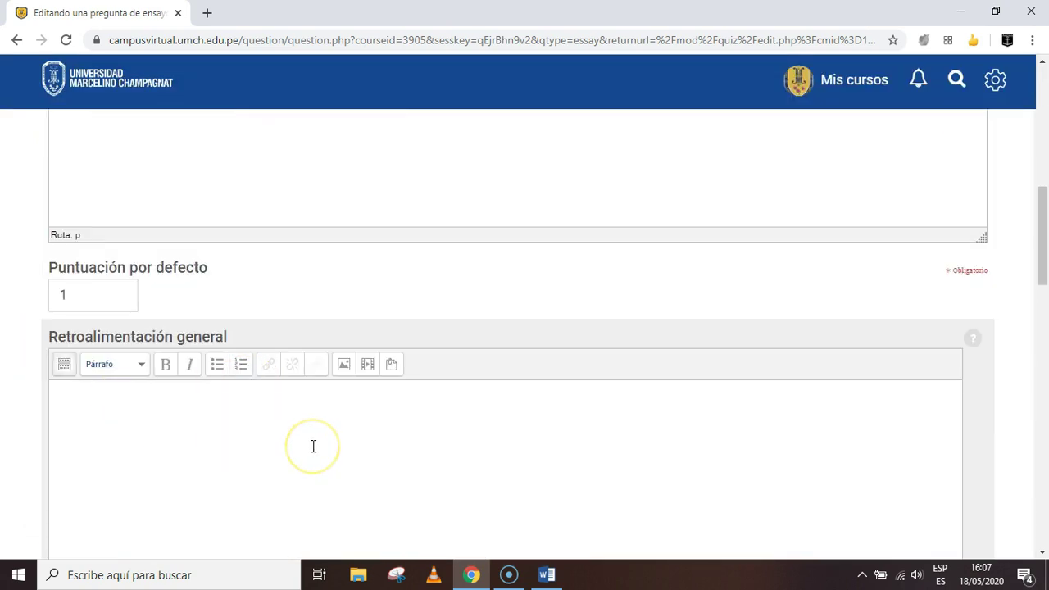
{"action": "scroll", "coordinate": [304, 429], "scroll_direction": "down", "scroll_amount": 8}
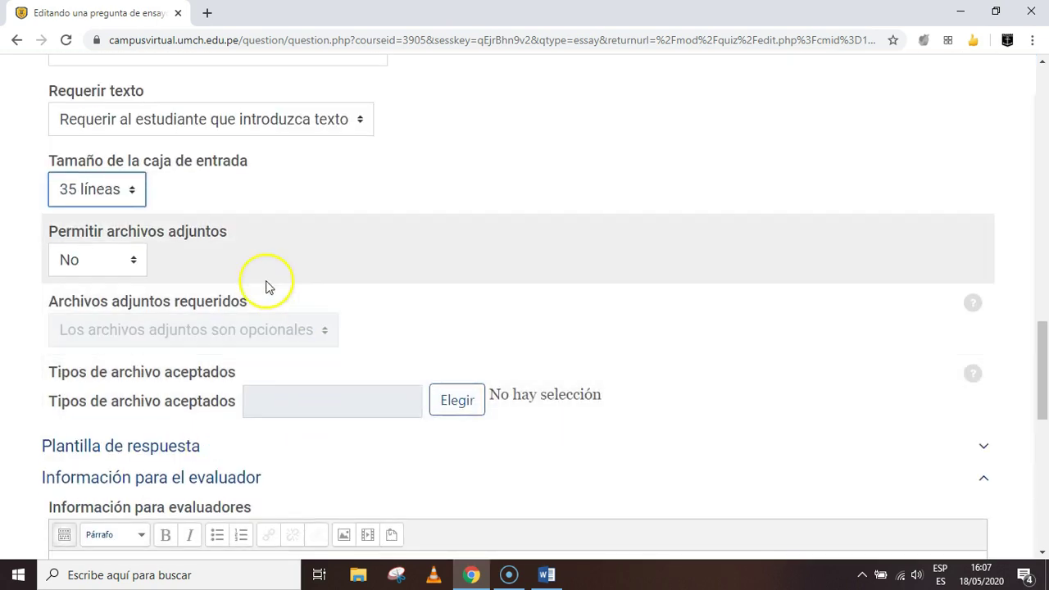
{"action": "scroll", "coordinate": [281, 356], "scroll_direction": "down", "scroll_amount": 2}
{"action": "scroll", "coordinate": [368, 306], "scroll_direction": "up", "scroll_amount": 4}
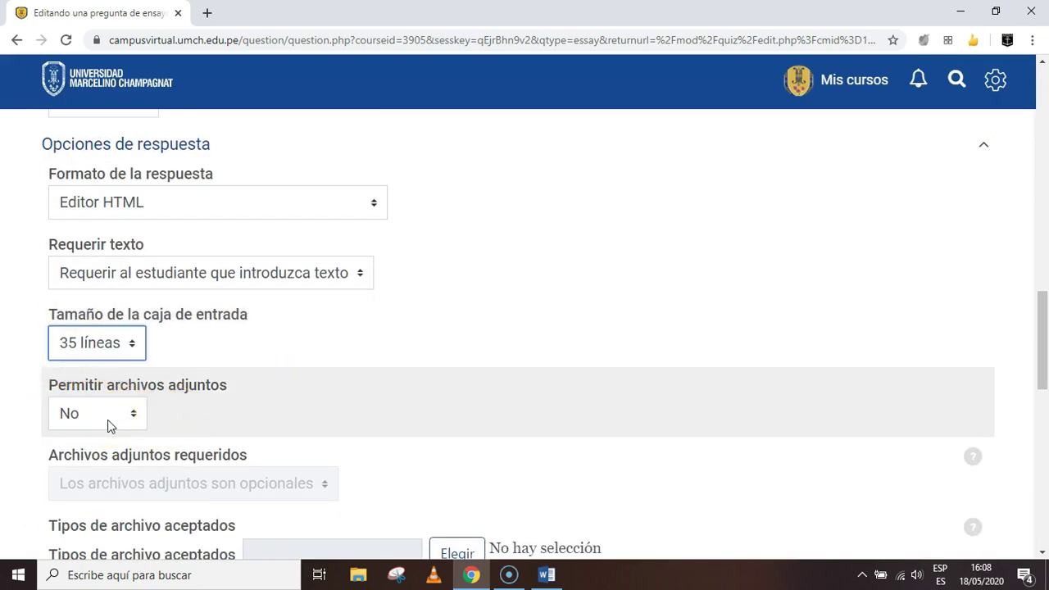
{"action": "left_click", "coordinate": [115, 418]}
{"action": "left_click", "coordinate": [7, 405]}
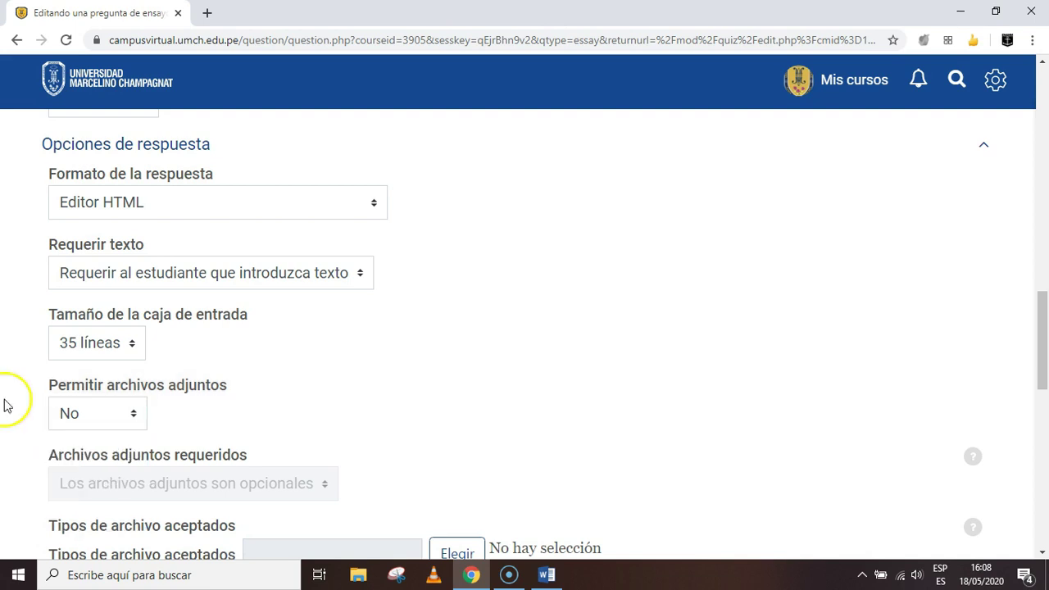
{"action": "scroll", "coordinate": [325, 381], "scroll_direction": "down", "scroll_amount": 1}
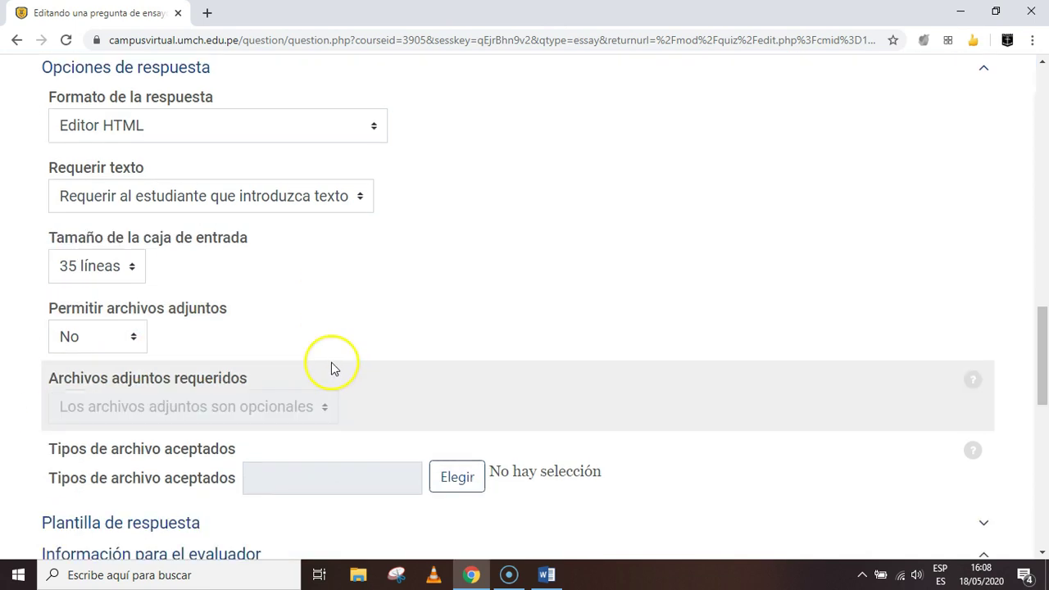
Step: Insert an empty line above the text QUE ES LA COMUNICACIÓN in the question statement
{"action": "scroll", "coordinate": [332, 368], "scroll_direction": "up", "scroll_amount": 20}
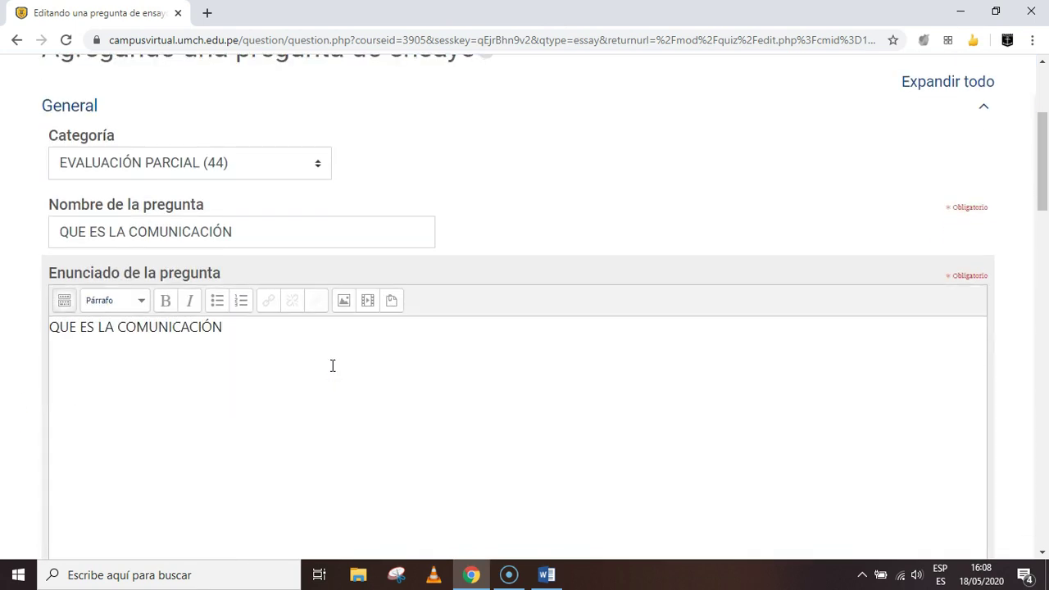
{"action": "scroll", "coordinate": [333, 365], "scroll_direction": "down", "scroll_amount": 1}
{"action": "left_click", "coordinate": [215, 246]}
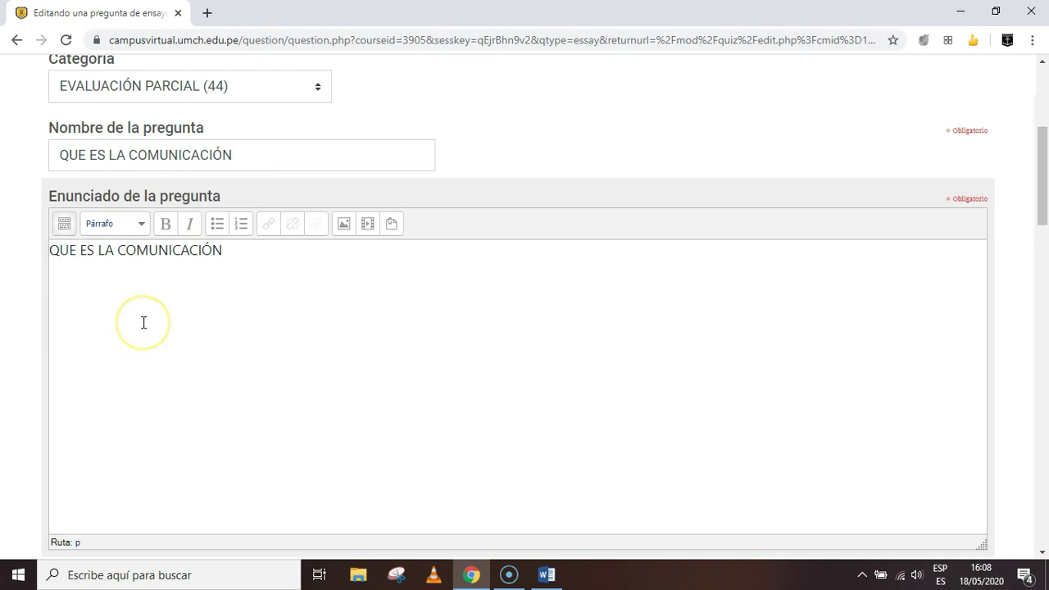
{"action": "key", "text": "Return"}
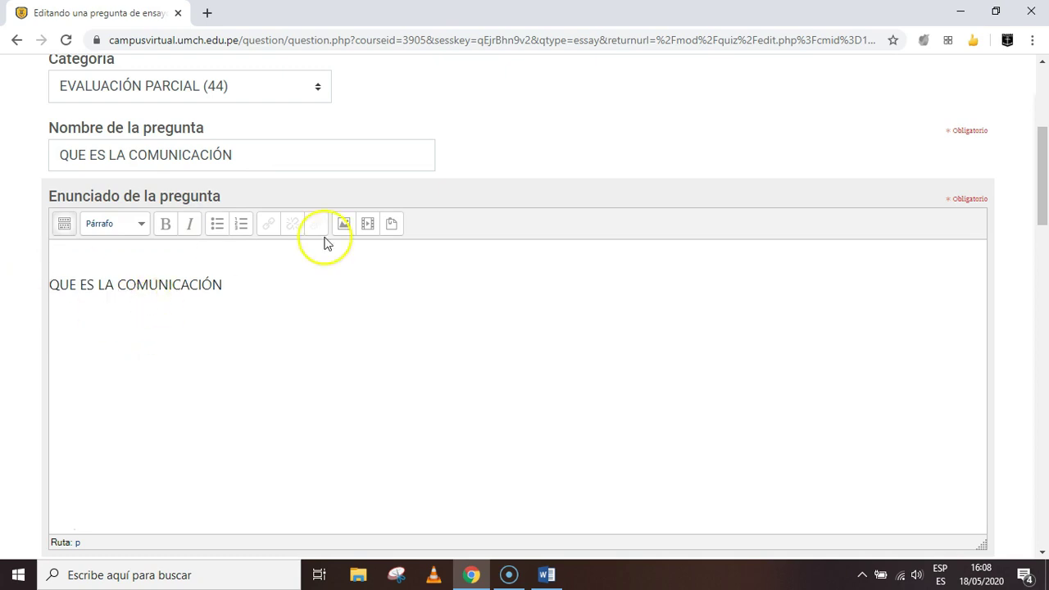
Step: Open YouTube in a new browser tab
{"action": "left_click", "coordinate": [206, 13]}
{"action": "left_click", "coordinate": [194, 41]}
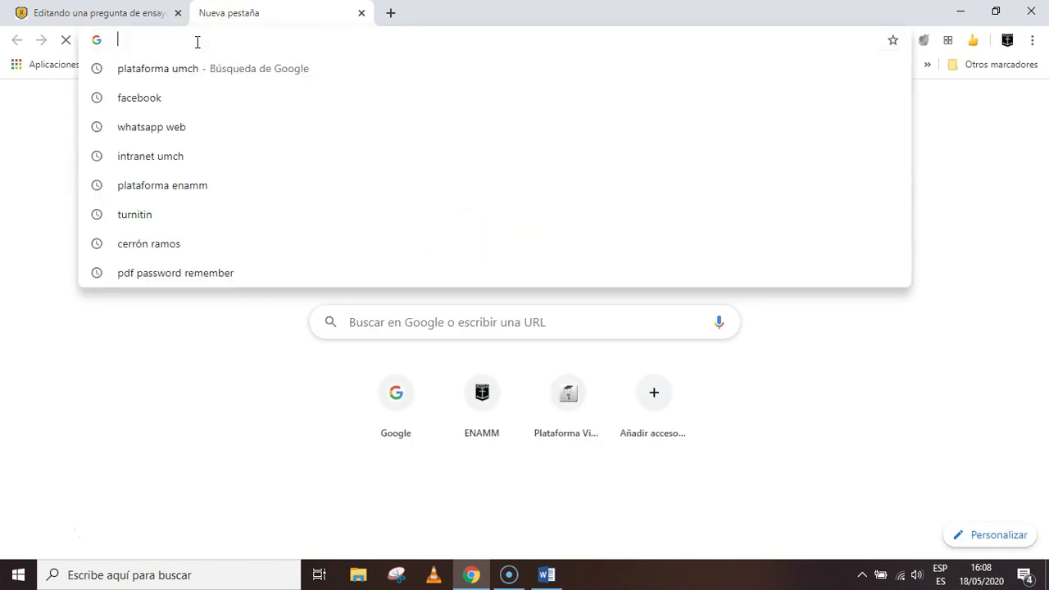
{"action": "type", "text": "y"}
{"action": "key", "text": "Return"}
Step: Search YouTube for QUE ES LA COMUNICACION and open the video "¿Qué es la comunicación?"
{"action": "left_click", "coordinate": [311, 75]}
{"action": "type", "text": "QU"}
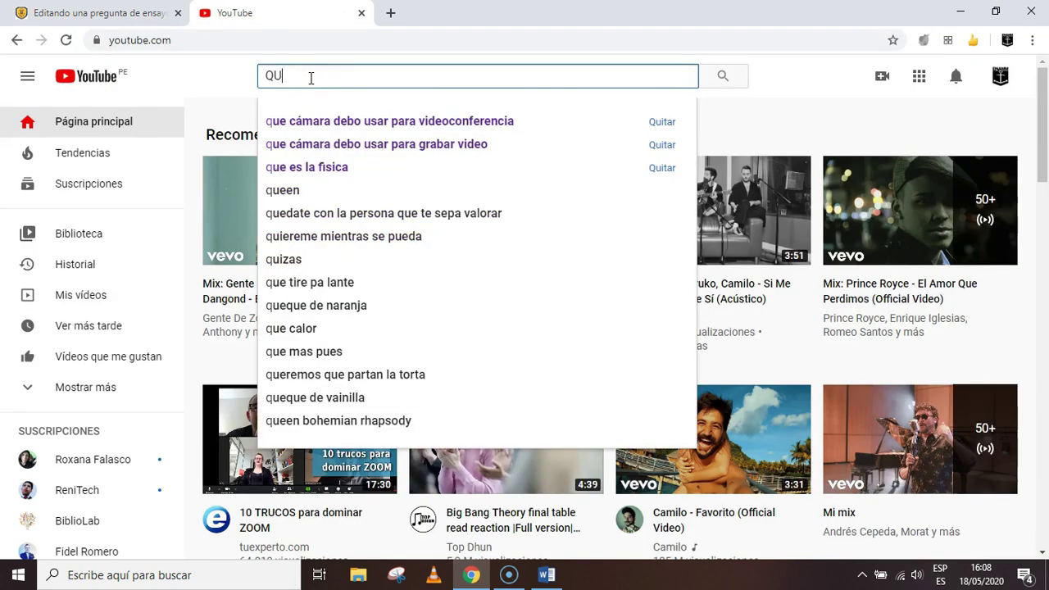
{"action": "type", "text": "E ES LA COMUNIC"}
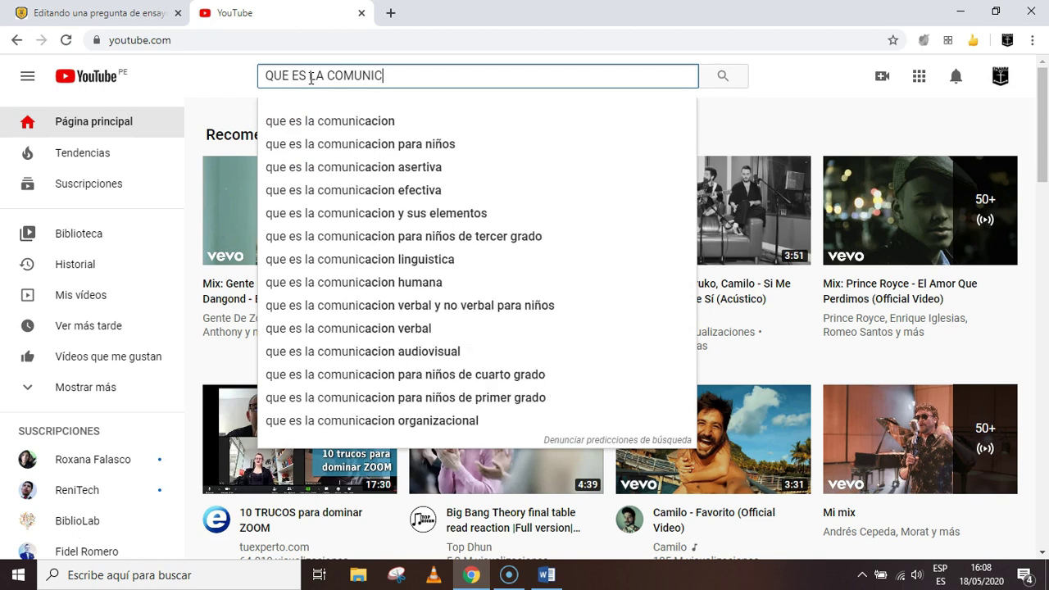
{"action": "type", "text": "ACION"}
{"action": "key", "text": "Return"}
{"action": "left_click", "coordinate": [484, 159]}
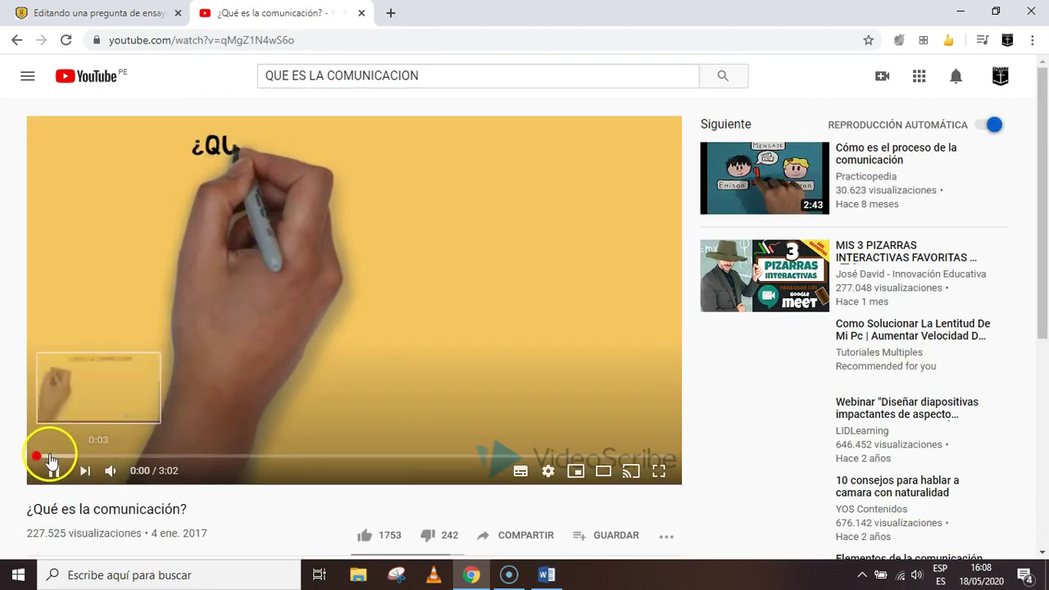
Step: Pause the YouTube video "¿Qué es la comunicación?" and copy its embed code from the sharing options
{"action": "left_click", "coordinate": [53, 470]}
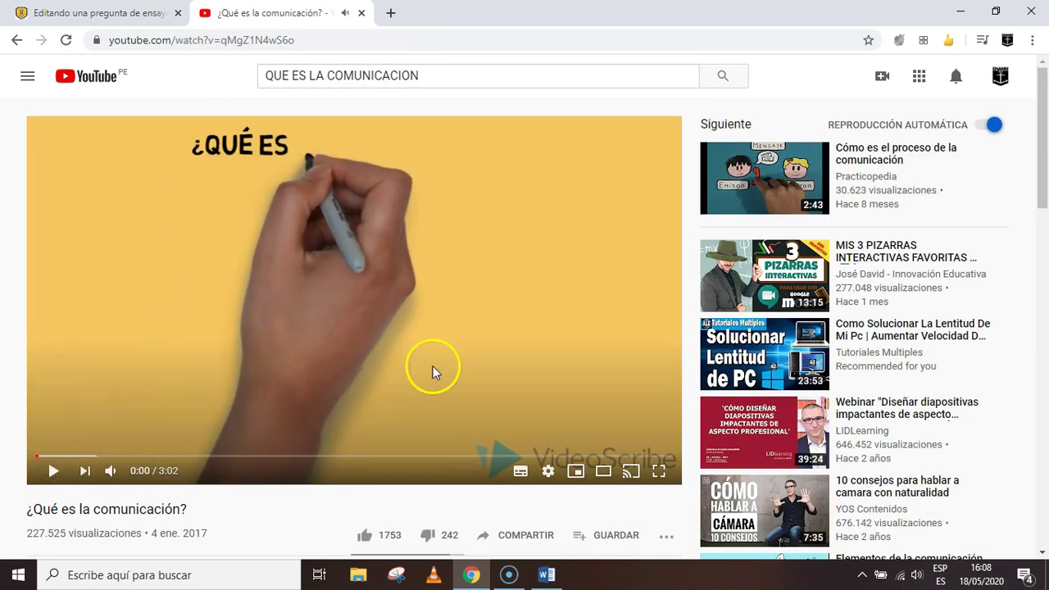
{"action": "scroll", "coordinate": [678, 398], "scroll_direction": "down", "scroll_amount": 4}
{"action": "left_click", "coordinate": [525, 230]}
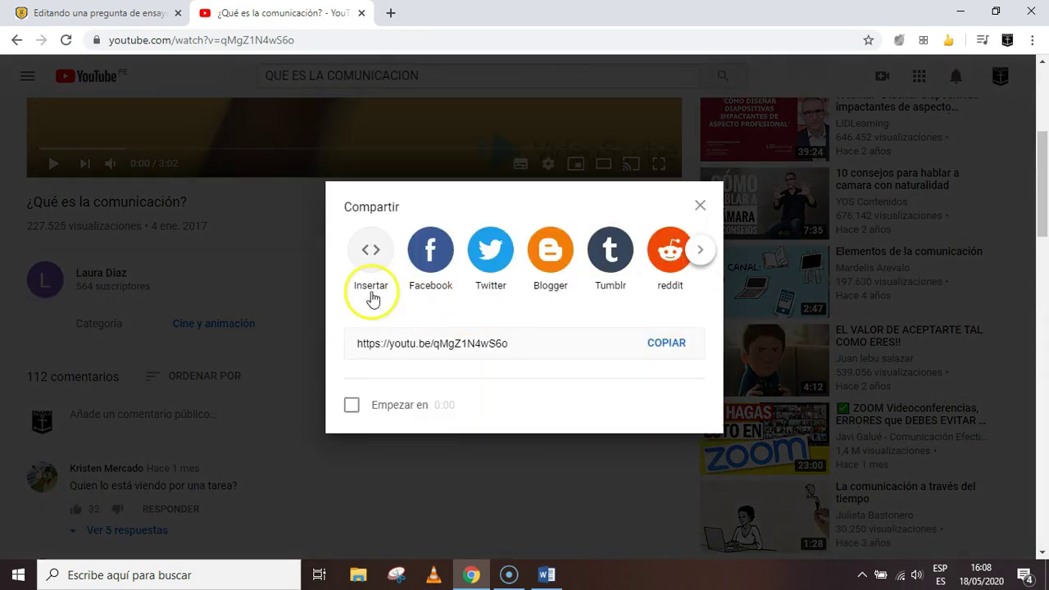
{"action": "left_click", "coordinate": [377, 250]}
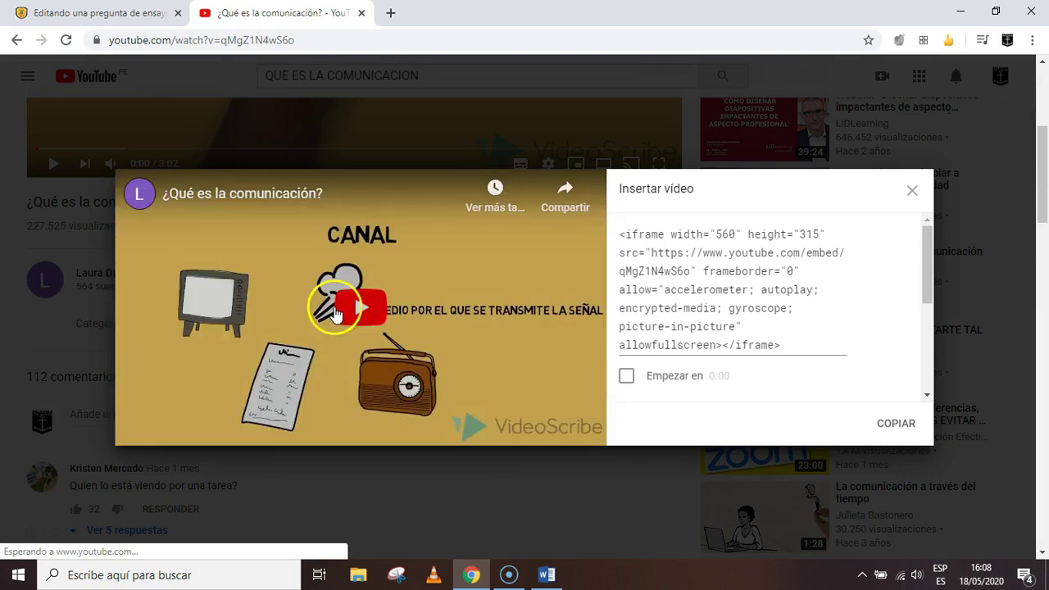
{"action": "left_click", "coordinate": [717, 256]}
{"action": "left_click", "coordinate": [896, 424]}
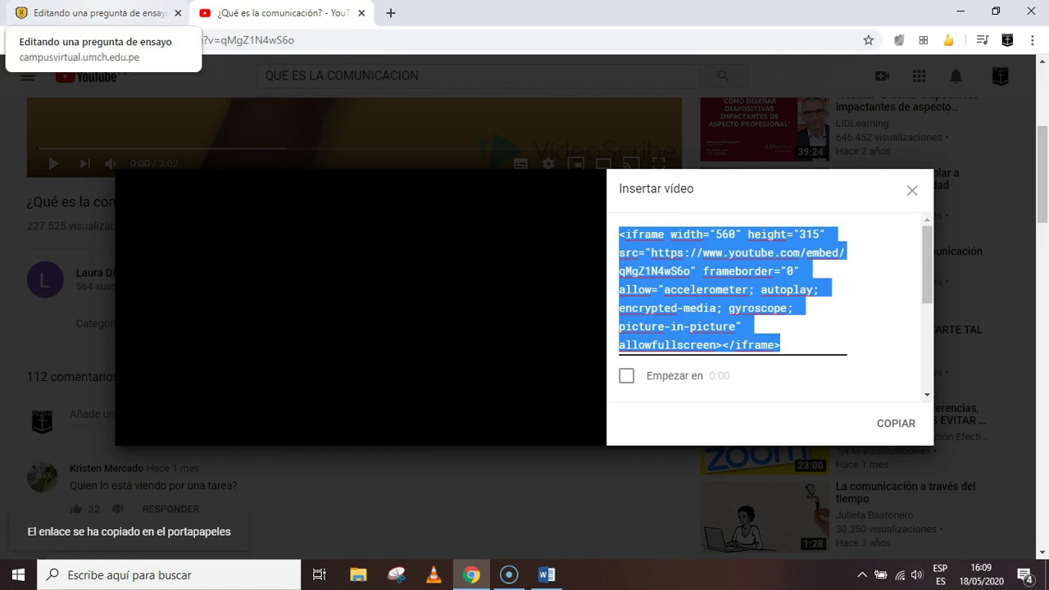
Step: Paste the video's iframe code above QUE ES LA COMUNICACIÓN in the question statement's HTML source, update it, and delete the empty line above the video
{"action": "left_click", "coordinate": [90, 13]}
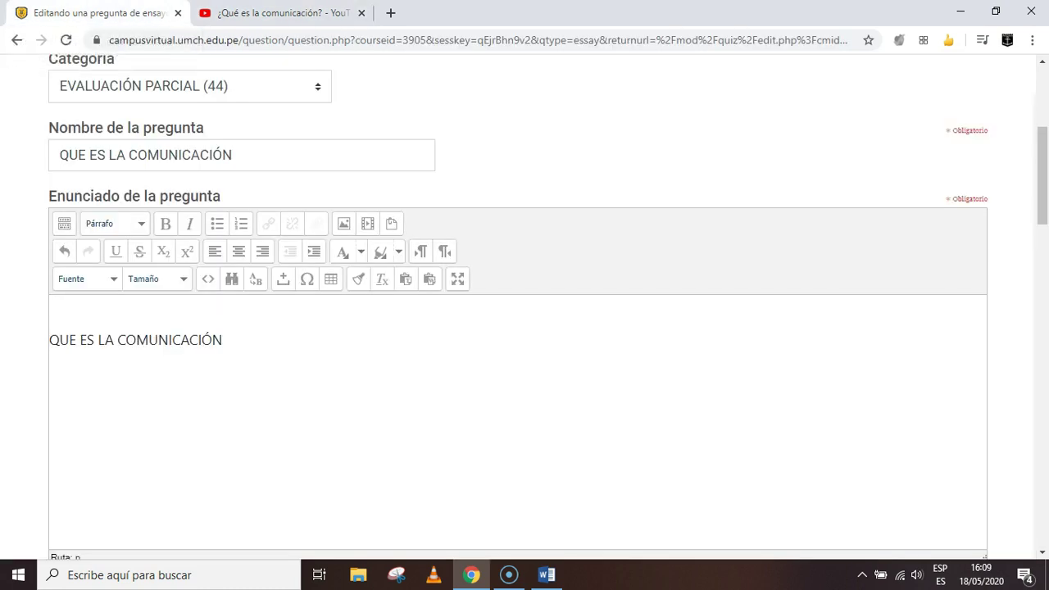
{"action": "left_click", "coordinate": [206, 339]}
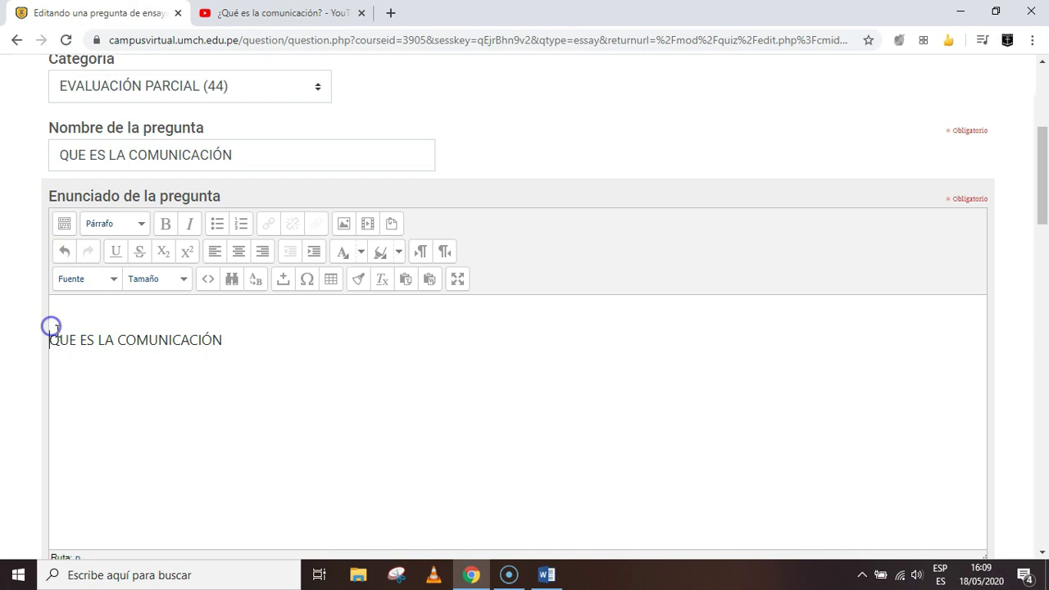
{"action": "left_click", "coordinate": [209, 283]}
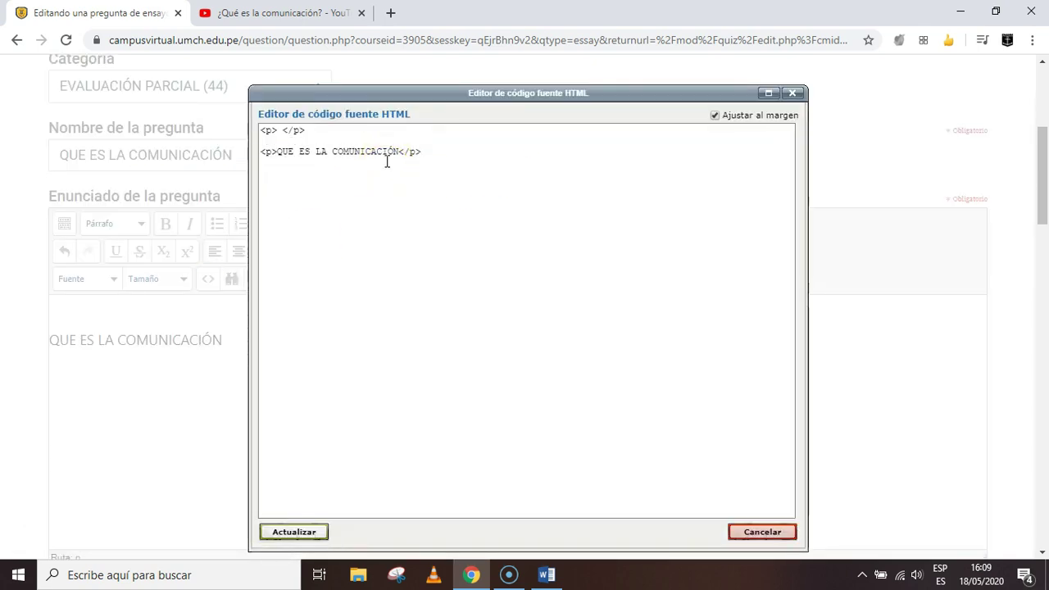
{"action": "type", "text": "<iframe width=\"560\" height=\"315\" src=\"https://www.youtube.com/embed/qMgZlN4wS6o\" frameborder=\"0\" allow=\"accelerometer; autoplay; encrypted-media; gyroscope; picture-in-picture\" allowfullscreen></iframe>"}
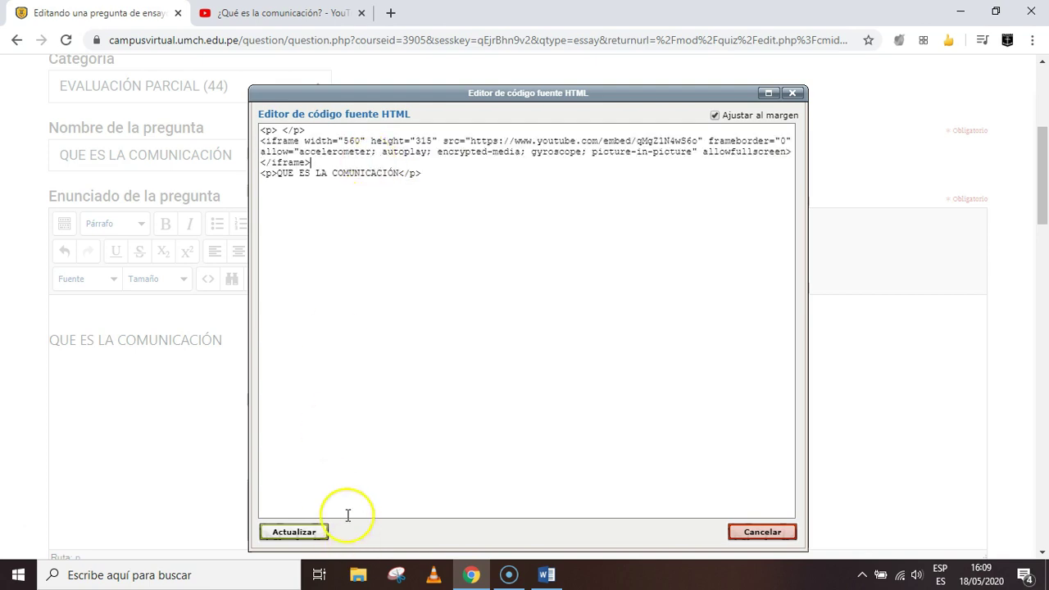
{"action": "left_click", "coordinate": [300, 533]}
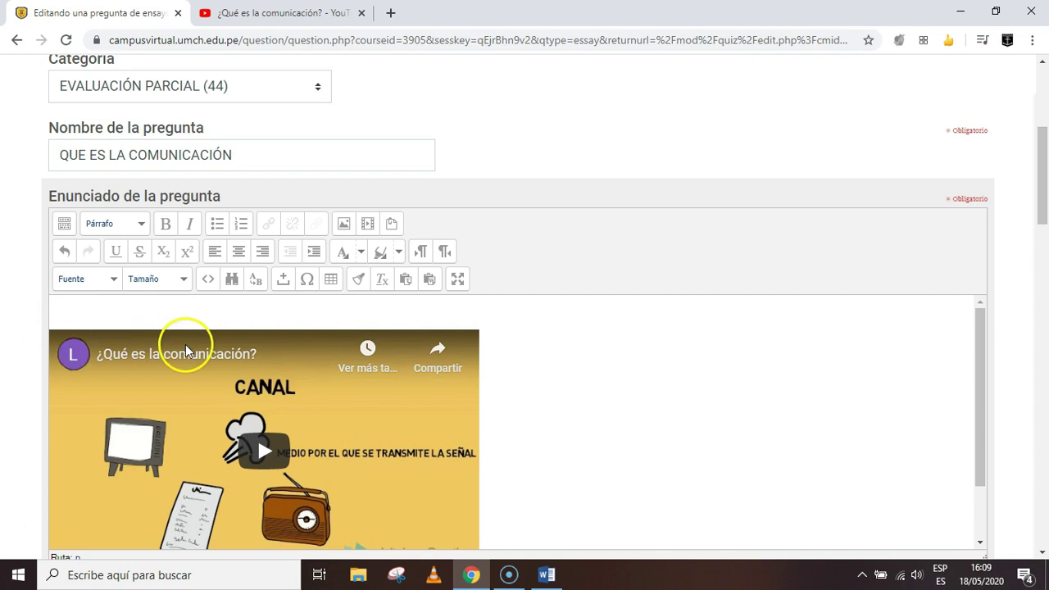
{"action": "key", "text": "Delete"}
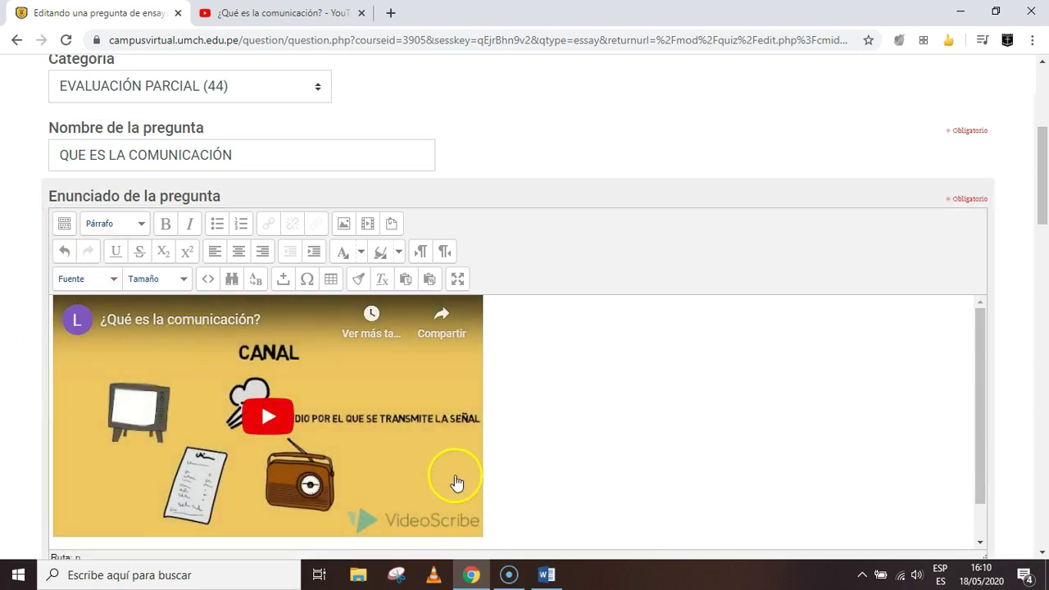
Step: Add a question mark after QUE ES LA COMUNICACIÓN below the embedded video and save the essay question's changes
{"action": "scroll", "coordinate": [456, 485], "scroll_direction": "down", "scroll_amount": 3}
{"action": "scroll", "coordinate": [496, 417], "scroll_direction": "down", "scroll_amount": 1}
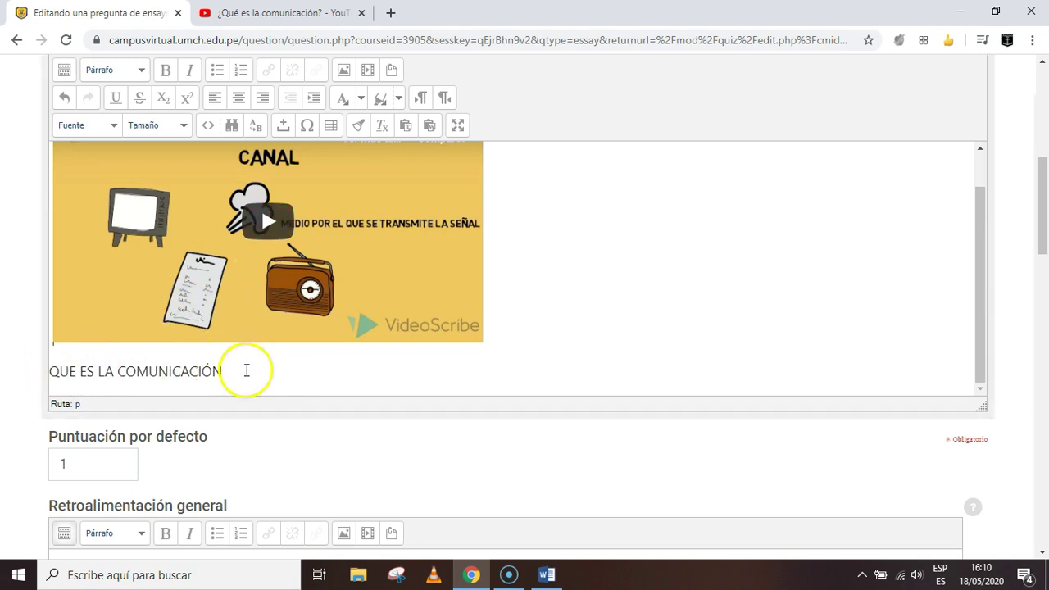
{"action": "left_click_drag", "start_coordinate": [243, 371], "coordinate": [37, 371]}
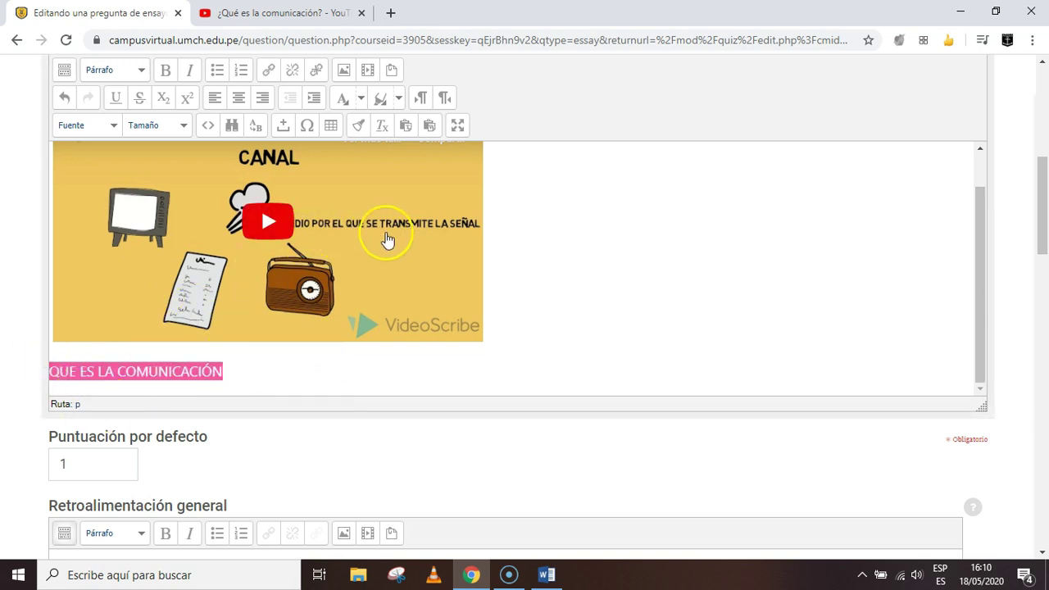
{"action": "scroll", "coordinate": [407, 296], "scroll_direction": "down", "scroll_amount": 3}
{"action": "scroll", "coordinate": [169, 192], "scroll_direction": "up", "scroll_amount": 1}
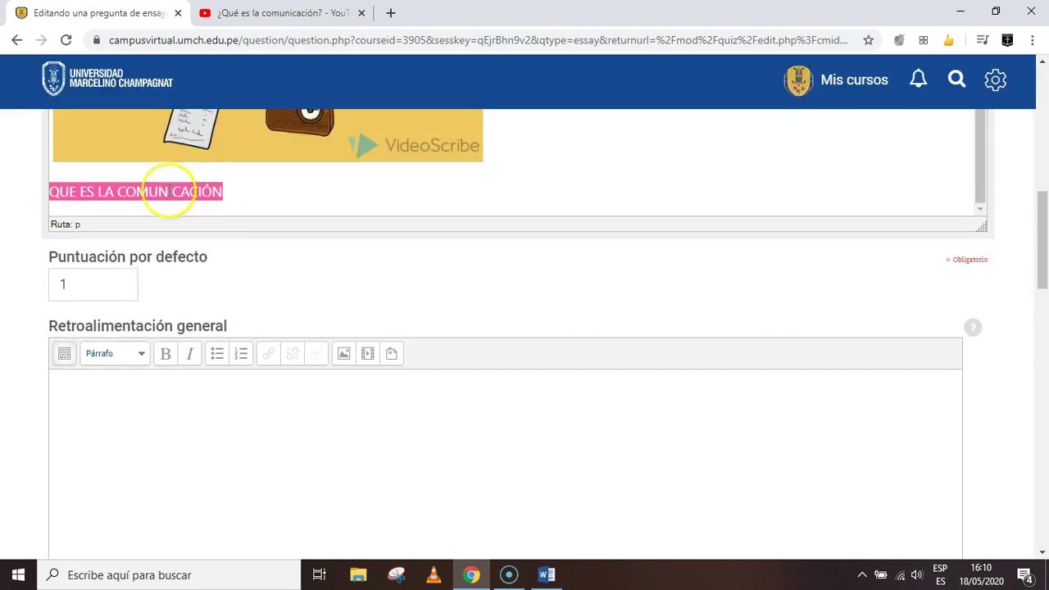
{"action": "left_click", "coordinate": [239, 224]}
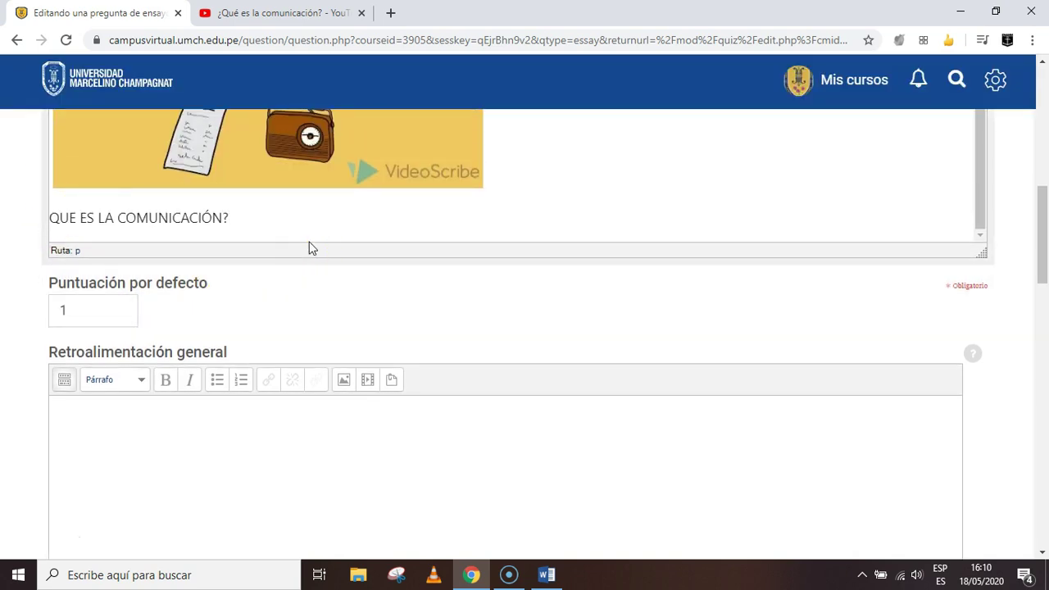
{"action": "scroll", "coordinate": [299, 226], "scroll_direction": "down", "scroll_amount": 15}
{"action": "left_click", "coordinate": [131, 357]}
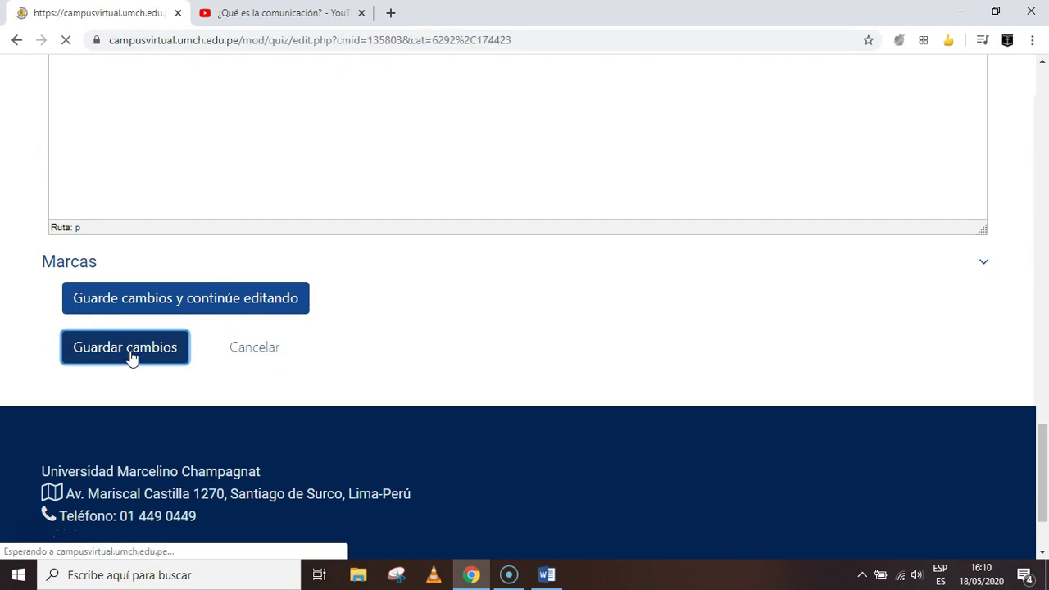
Step: Preview question 20, QUE ES LA COMUNICACIÓN, check its video, statement and answer area, and close the preview
{"action": "scroll", "coordinate": [654, 363], "scroll_direction": "down", "scroll_amount": 3}
{"action": "scroll", "coordinate": [654, 363], "scroll_direction": "down", "scroll_amount": 15}
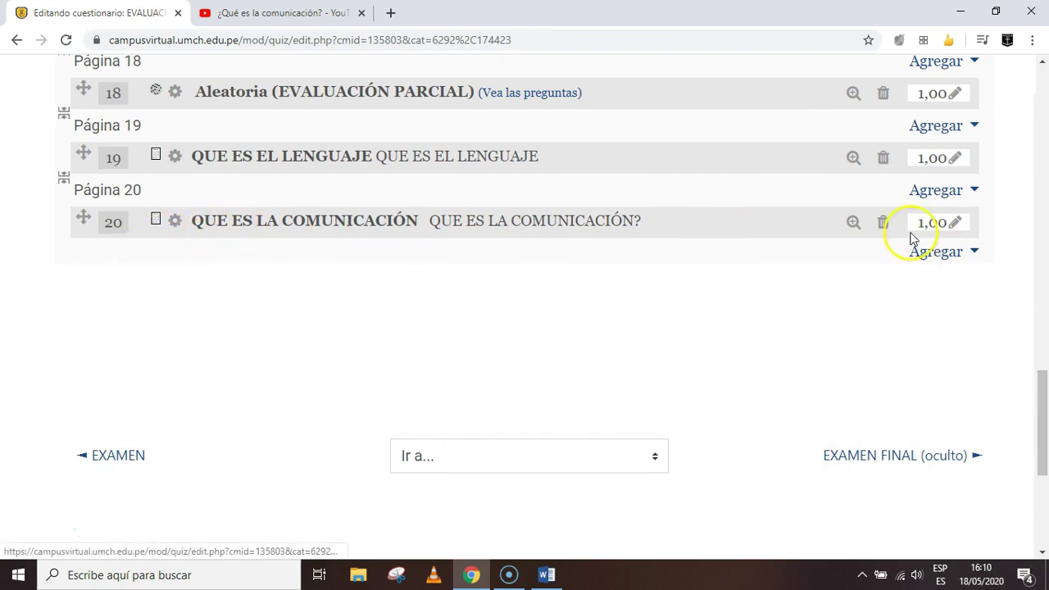
{"action": "left_click", "coordinate": [852, 225]}
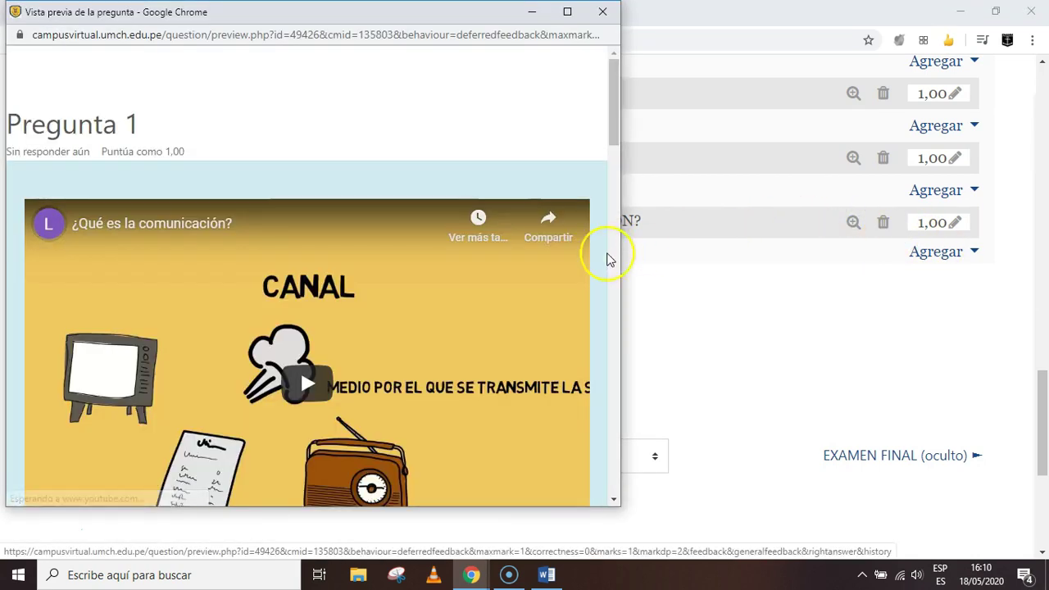
{"action": "scroll", "coordinate": [503, 286], "scroll_direction": "down", "scroll_amount": 3}
{"action": "scroll", "coordinate": [502, 285], "scroll_direction": "down", "scroll_amount": 1}
{"action": "scroll", "coordinate": [104, 295], "scroll_direction": "down", "scroll_amount": 2}
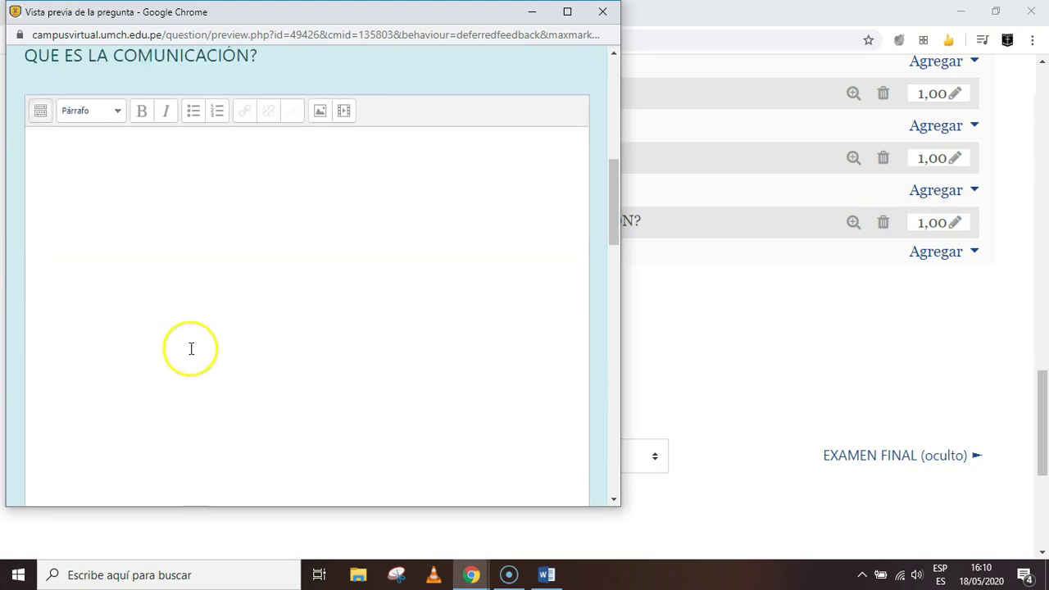
{"action": "key", "text": "ctrl+w"}
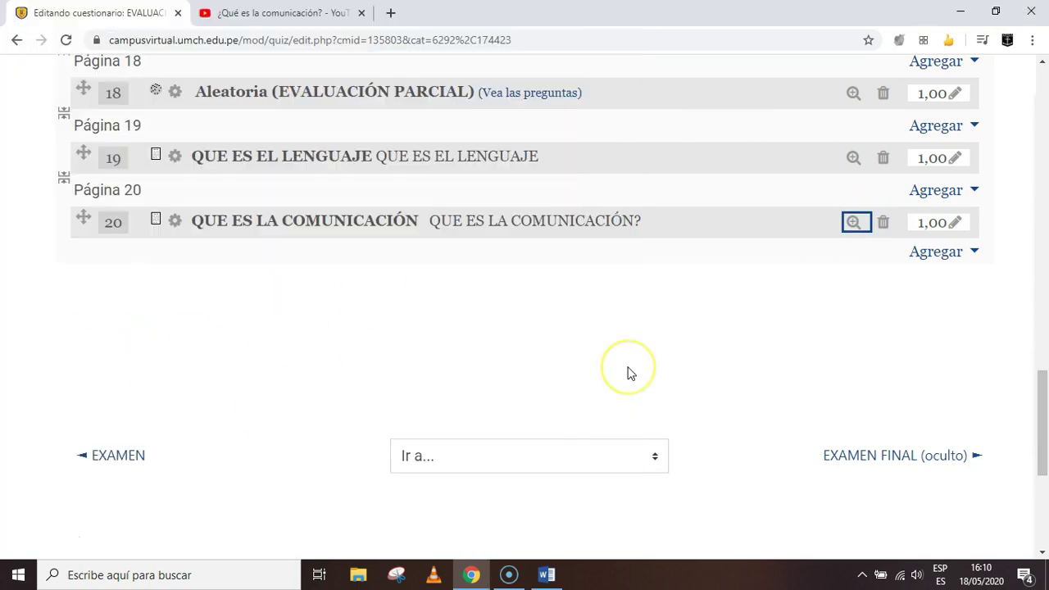